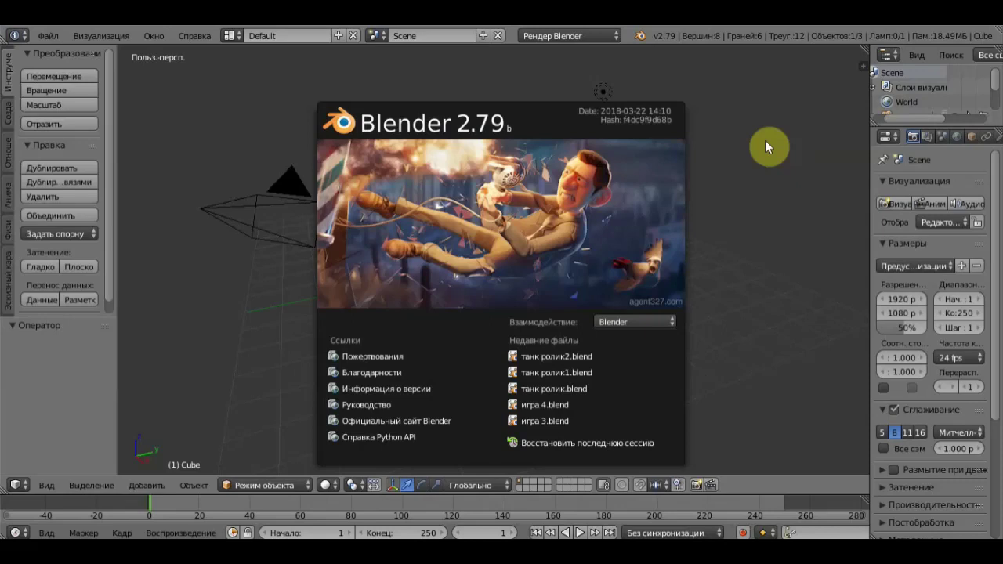
# Step: Dismiss the start-up splash screen and bring up the File menu
pyautogui.click(765, 141)
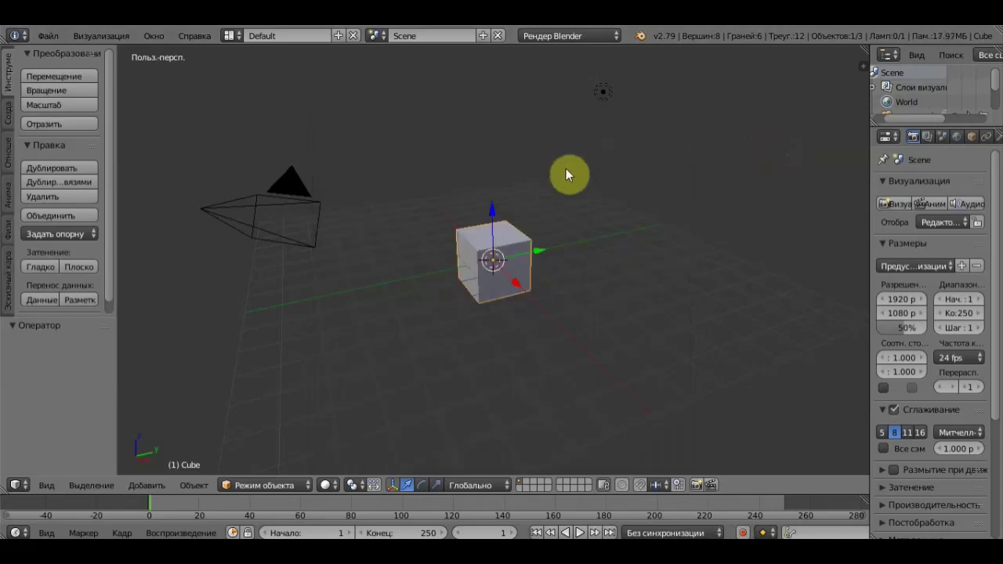
pyautogui.click(43, 35)
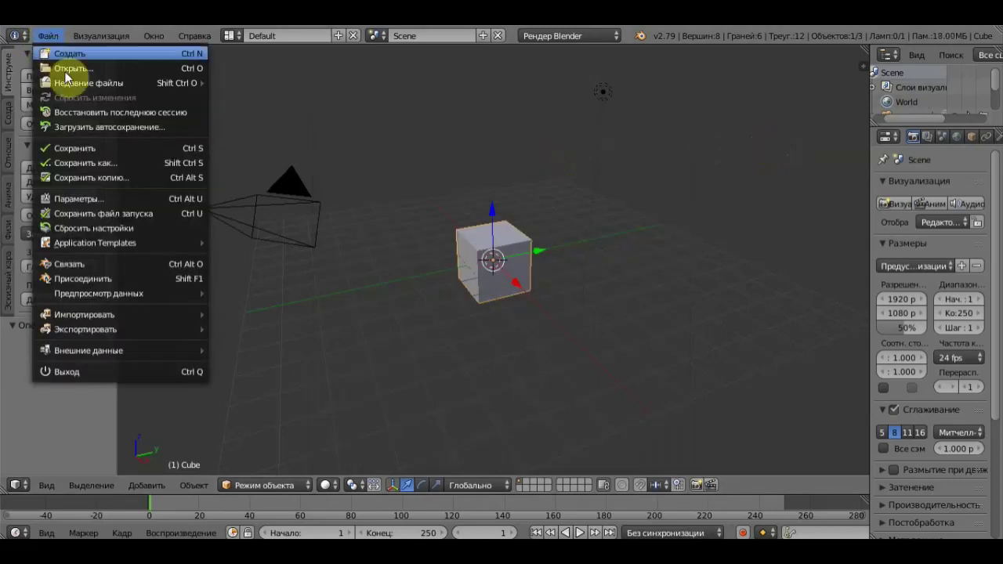
pyautogui.moveTo(89, 82)
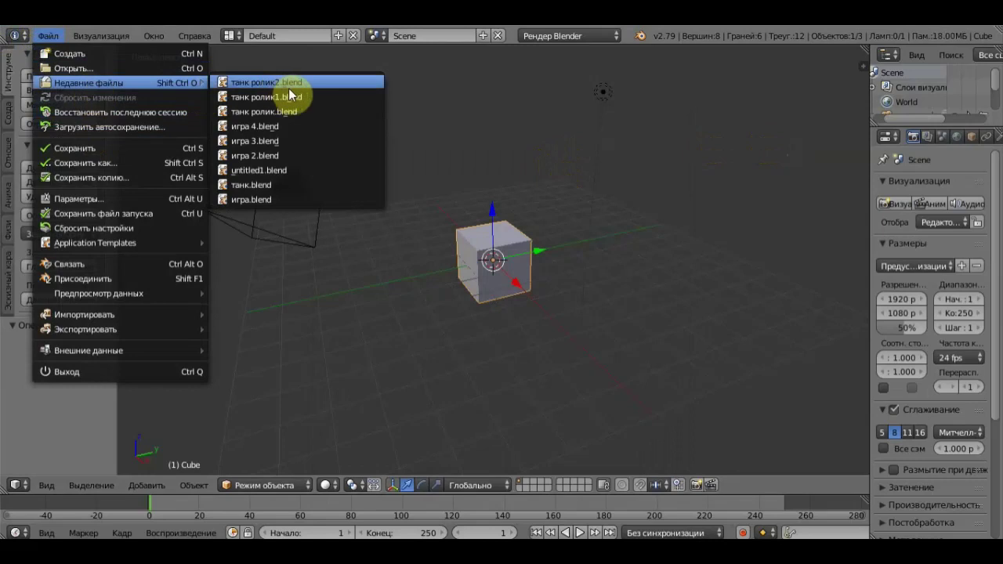
# Step: Load the recent project танк ролик1.blend and run the game briefly to test it
pyautogui.click(270, 97)
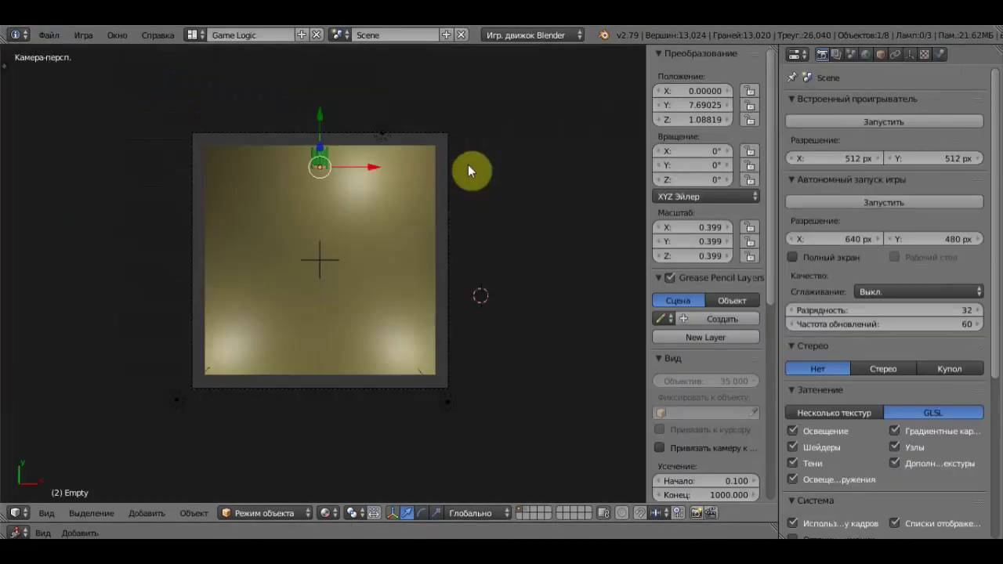
pyautogui.press('p')
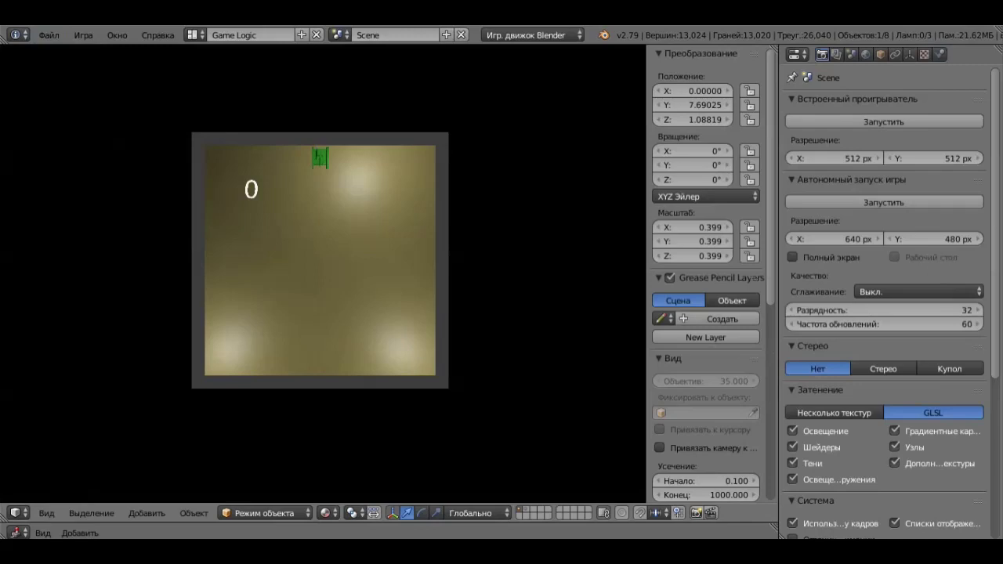
pyautogui.press('Escape')
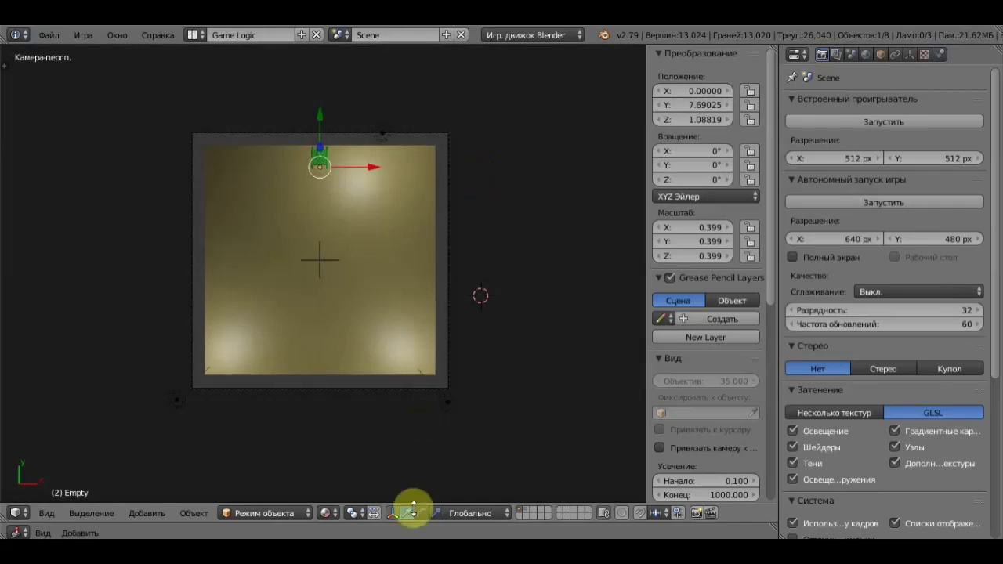
# Step: Enlarge the Logic Editor and zoom until the Empty's sensor, controller and actuator bricks are readable
pyautogui.moveTo(411, 524); pyautogui.dragTo(409, 321)
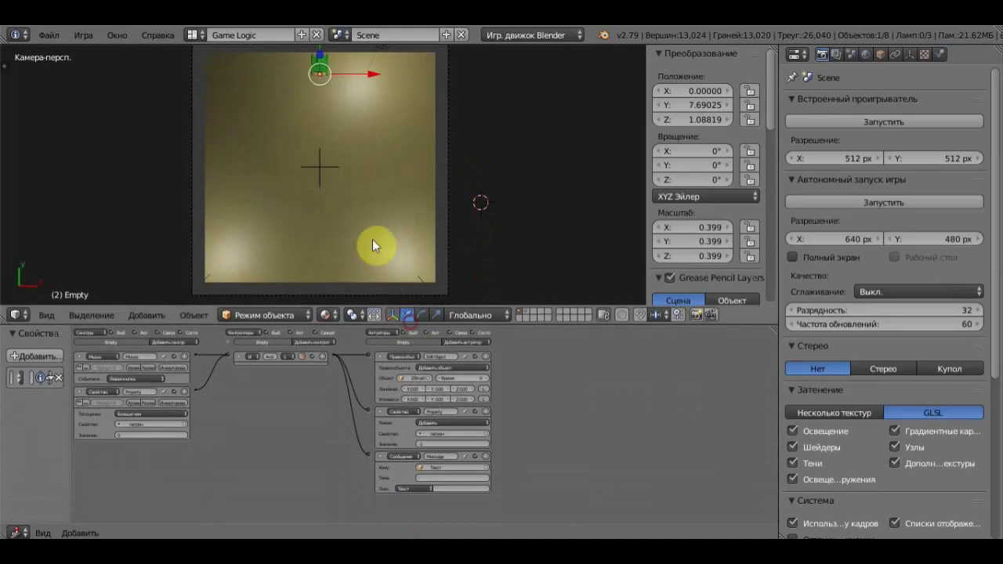
pyautogui.scroll(-2, 372, 238)
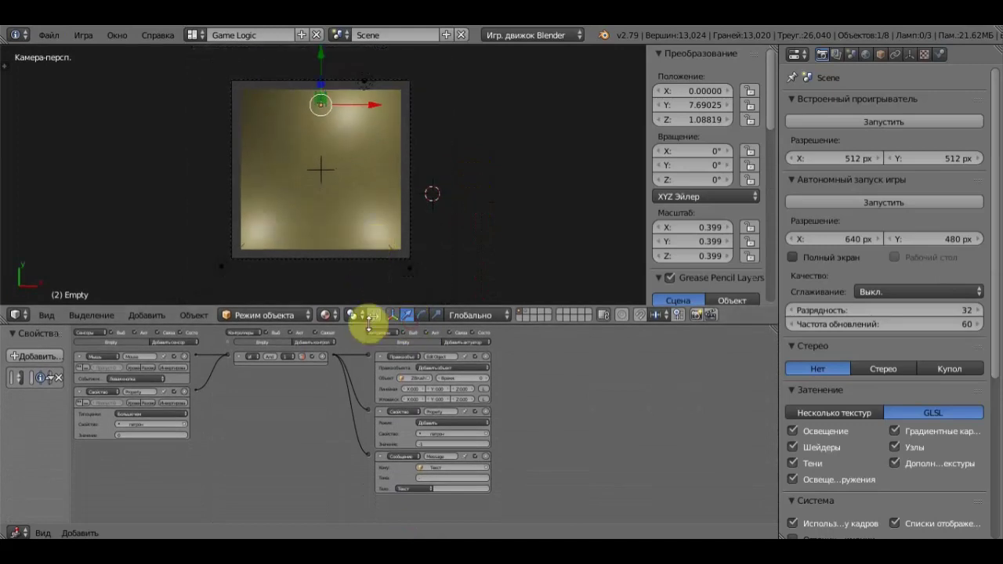
pyautogui.moveTo(369, 309); pyautogui.dragTo(368, 278)
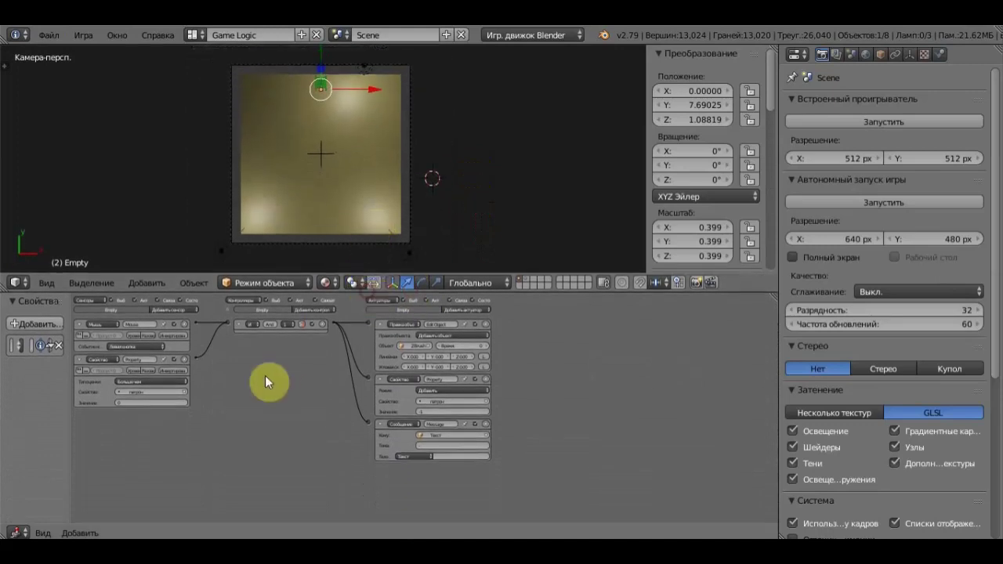
pyautogui.scroll(2, 246, 409)
pyautogui.scroll(1, 245, 412)
pyautogui.scroll(1, 246, 411)
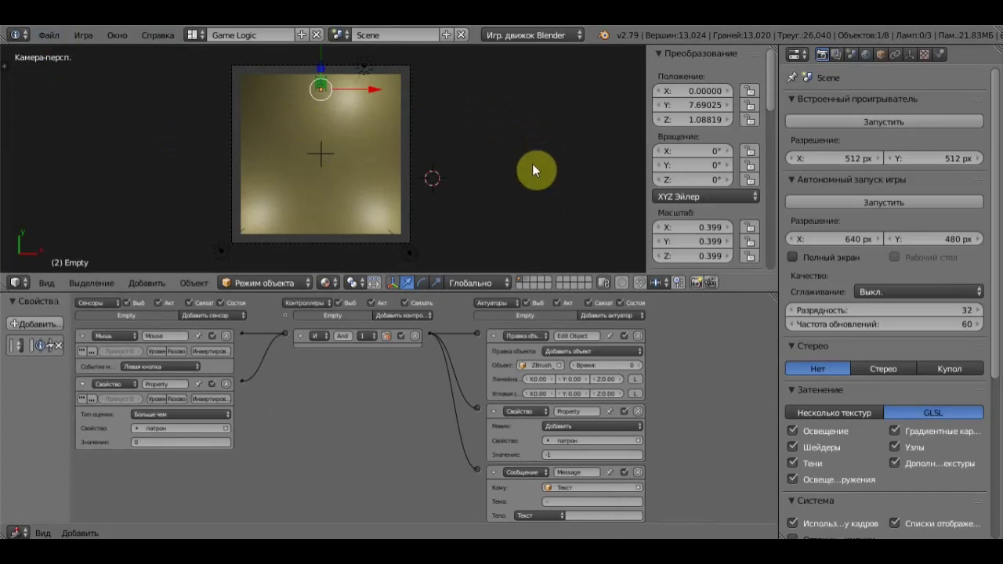
# Step: Import the crate model ящик.OBJ as a Wavefront OBJ file
pyautogui.click(49, 37)
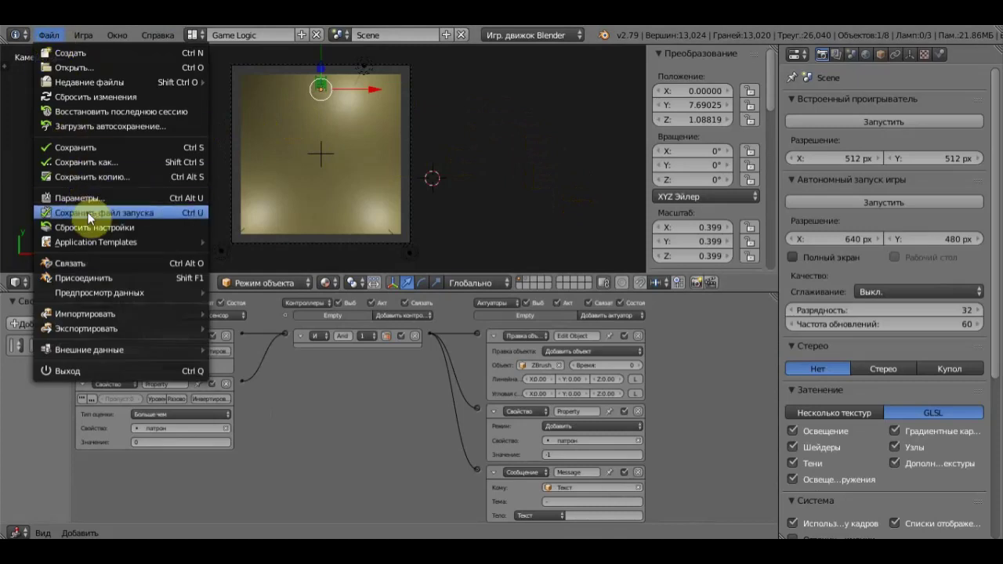
pyautogui.moveTo(85, 314)
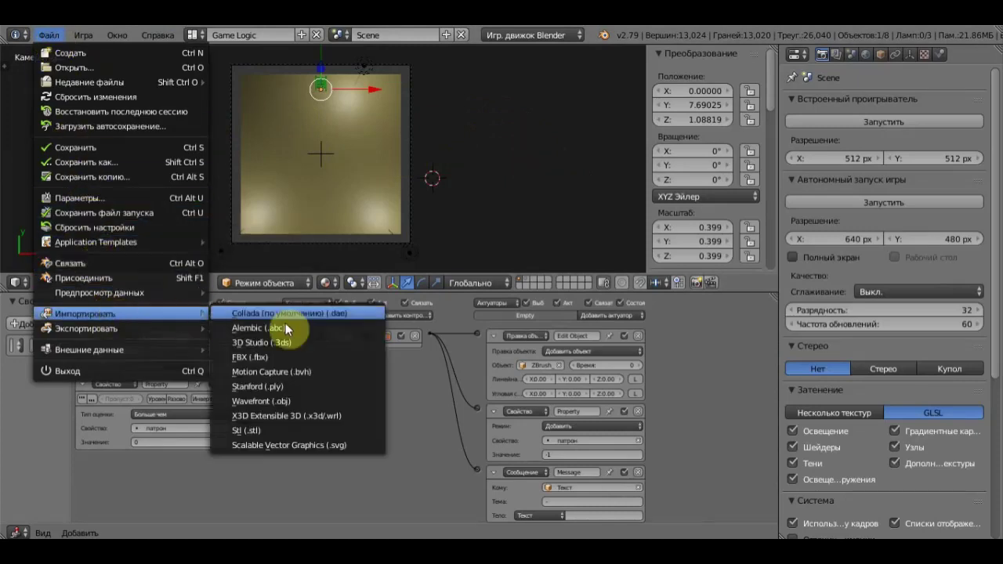
pyautogui.click(290, 400)
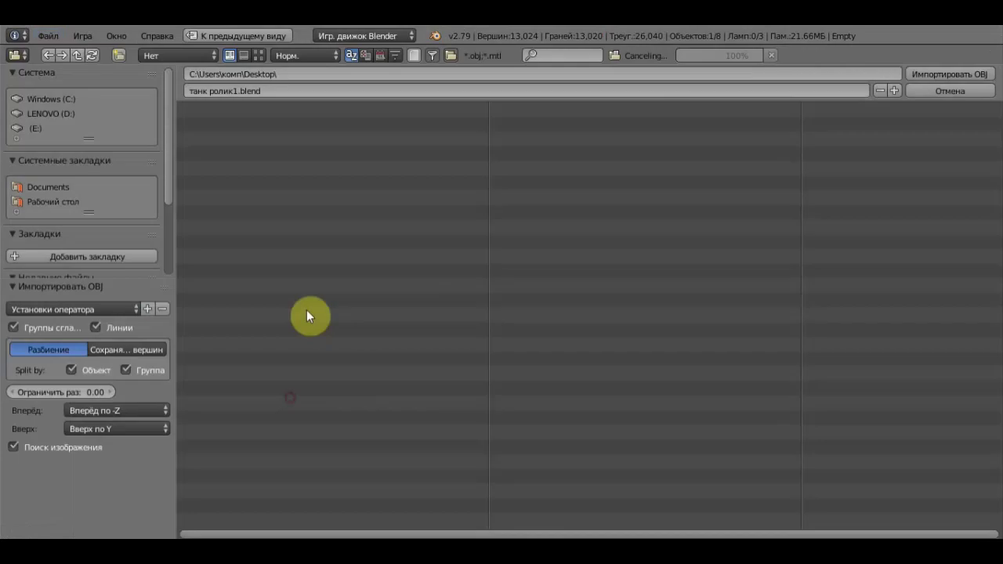
pyautogui.click(235, 271)
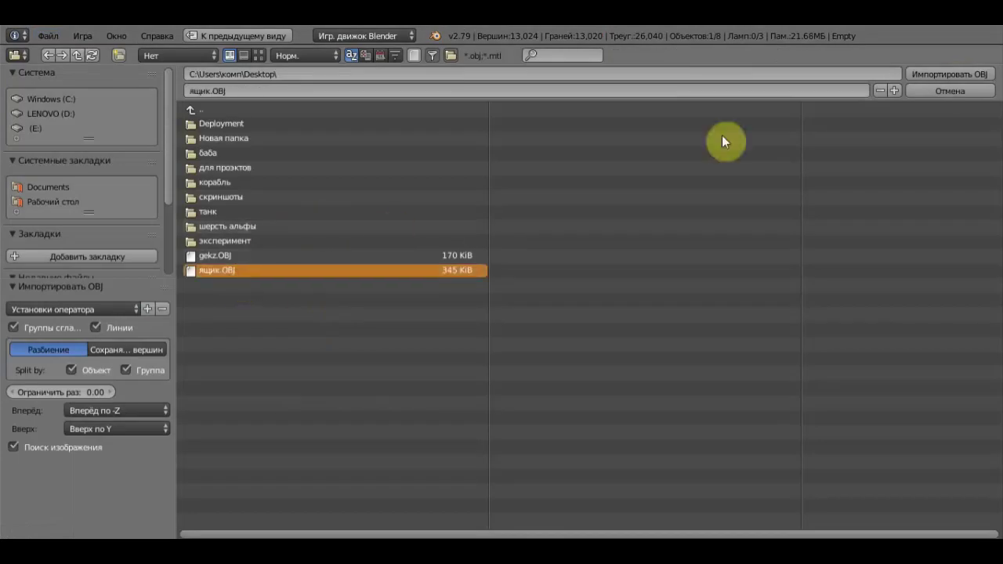
pyautogui.click(951, 77)
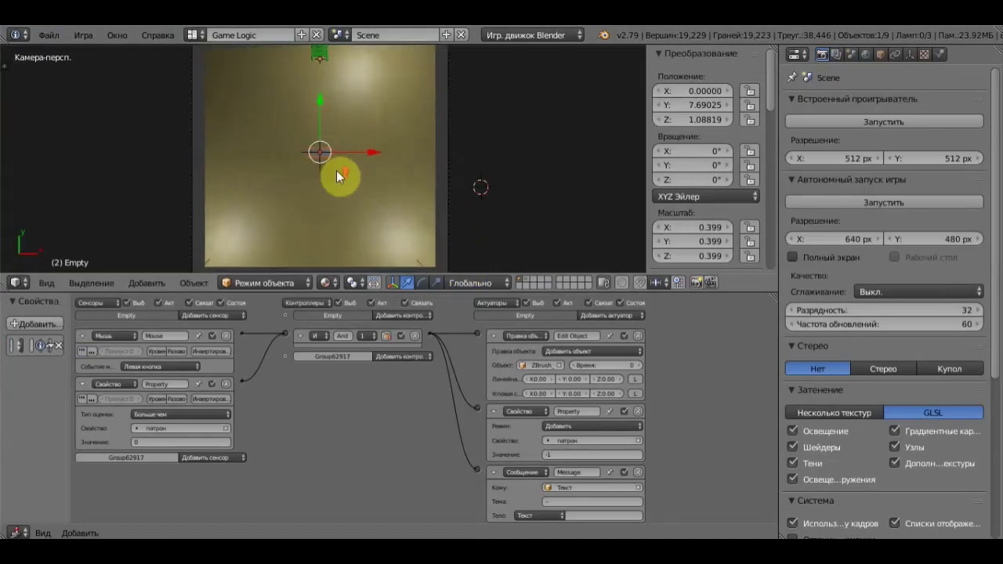
# Step: Orbit around the imported crate and move it to a lower position
pyautogui.moveTo(343, 174)
pyautogui.mouseDown(button='middle')
pyautogui.moveTo(398, 85)
pyautogui.moveTo(313, 255)
pyautogui.mouseUp(button='middle')
pyautogui.press('KP_5')
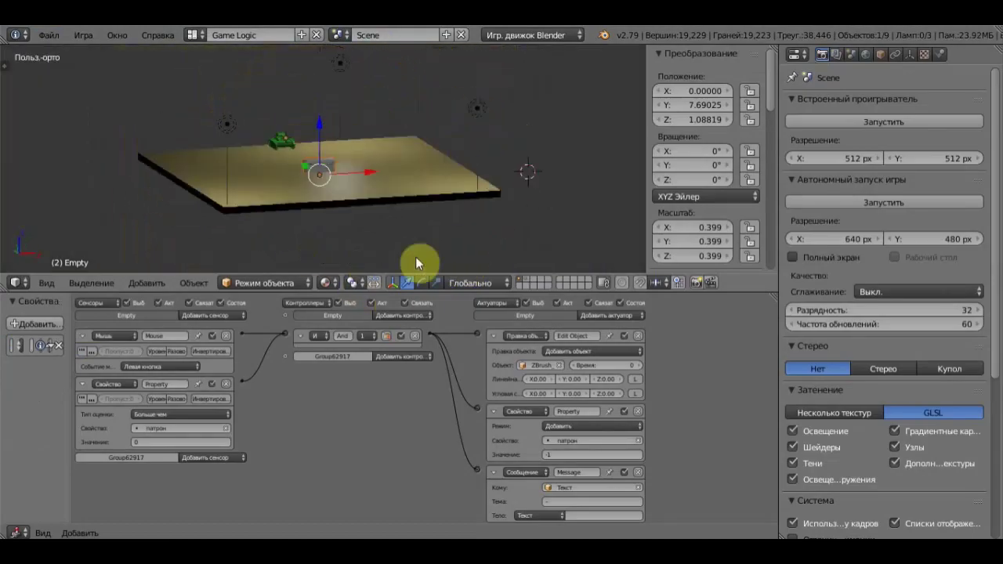
pyautogui.scroll(3, 403, 211)
pyautogui.moveTo(403, 211)
pyautogui.mouseDown(button='middle')
pyautogui.moveTo(455, 191)
pyautogui.moveTo(522, 209)
pyautogui.mouseUp(button='middle')
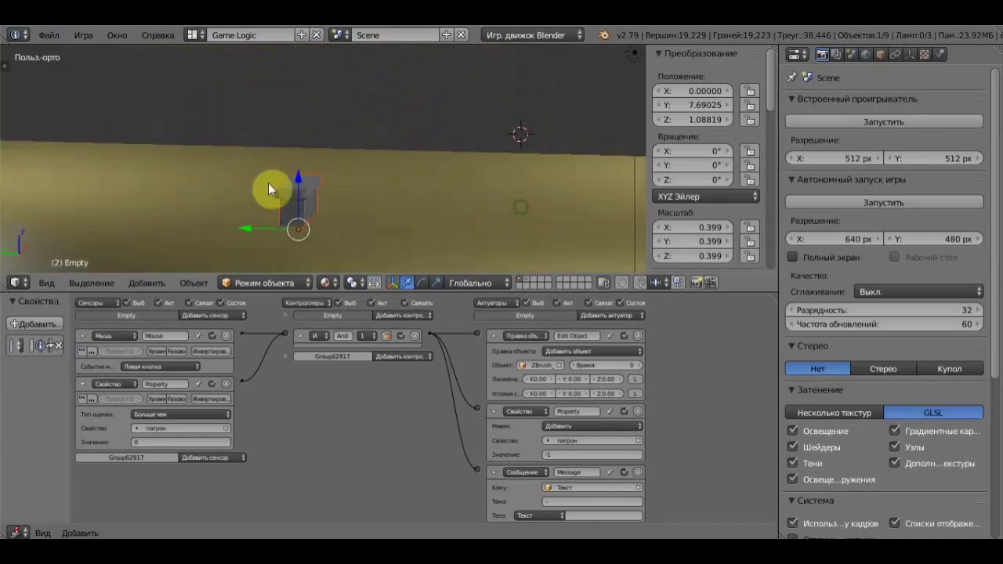
pyautogui.moveTo(268, 186)
pyautogui.mouseDown()
pyautogui.moveTo(308, 178)
pyautogui.moveTo(307, 64)
pyautogui.moveTo(308, 264)
pyautogui.moveTo(321, 105)
pyautogui.moveTo(379, 136)
pyautogui.mouseUp()
pyautogui.moveTo(378, 136); pyautogui.dragTo(287, 145, button='middle')
pyautogui.scroll(-2, 264, 130)
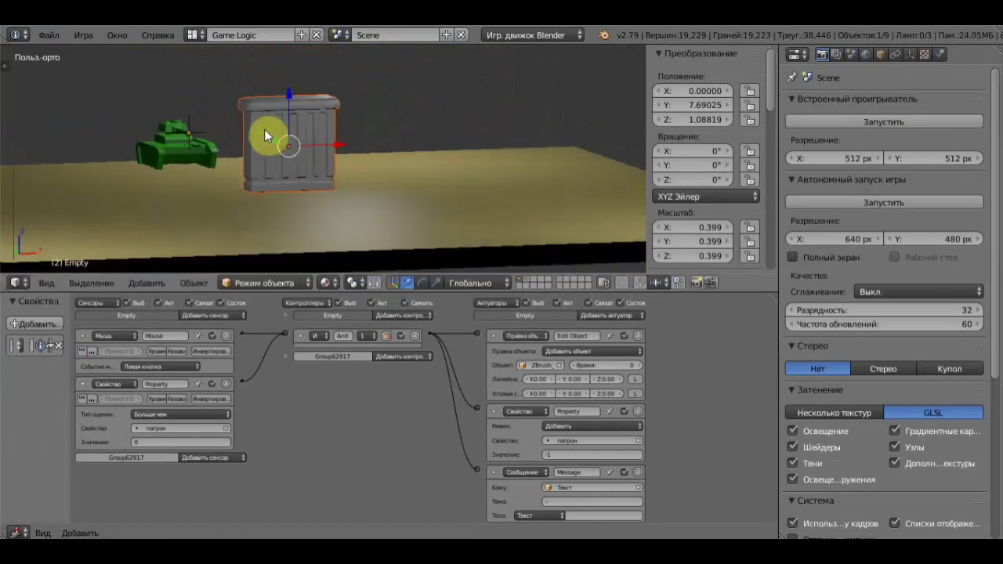
pyautogui.scroll(3, 324, 112)
pyautogui.scroll(2, 355, 114)
pyautogui.scroll(-1, 356, 114)
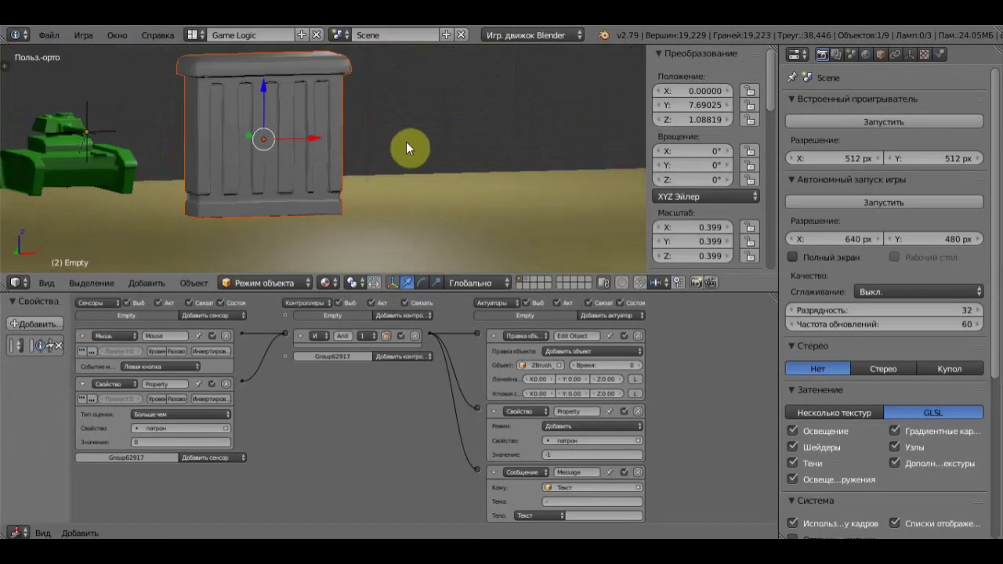
pyautogui.keyDown('shift'); pyautogui.moveTo(412, 139); pyautogui.dragTo(451, 175, button='middle'); pyautogui.keyUp('shift')
pyautogui.moveTo(392, 168)
pyautogui.mouseDown(button='middle')
pyautogui.moveTo(436, 179)
pyautogui.moveTo(409, 180)
pyautogui.moveTo(386, 163)
pyautogui.moveTo(388, 172)
pyautogui.mouseUp(button='middle')
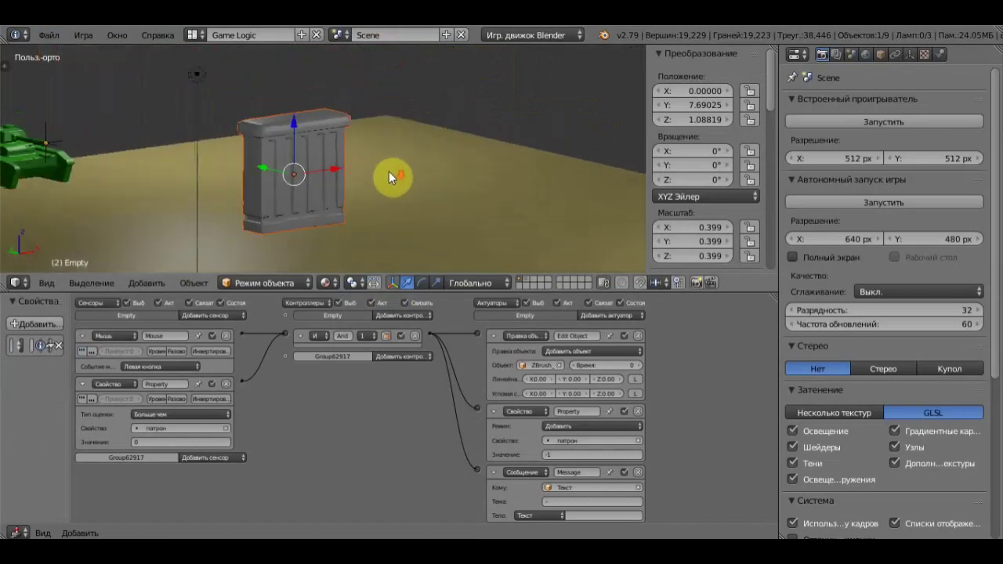
pyautogui.press('g')
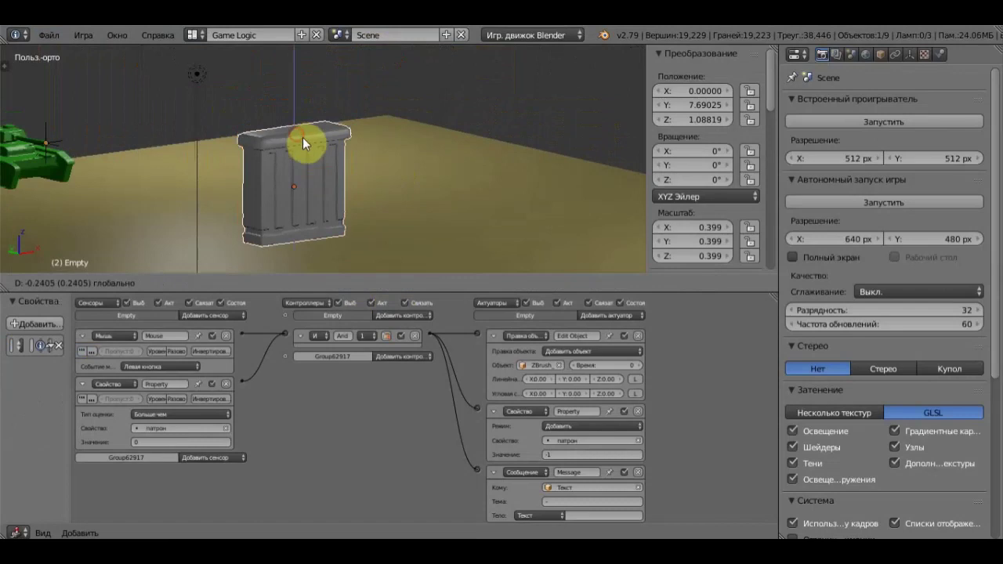
pyautogui.click(302, 137)
# Step: In right orthographic view, move the crate straight down along Z onto the floor
pyautogui.moveTo(381, 170); pyautogui.dragTo(491, 169, button='middle')
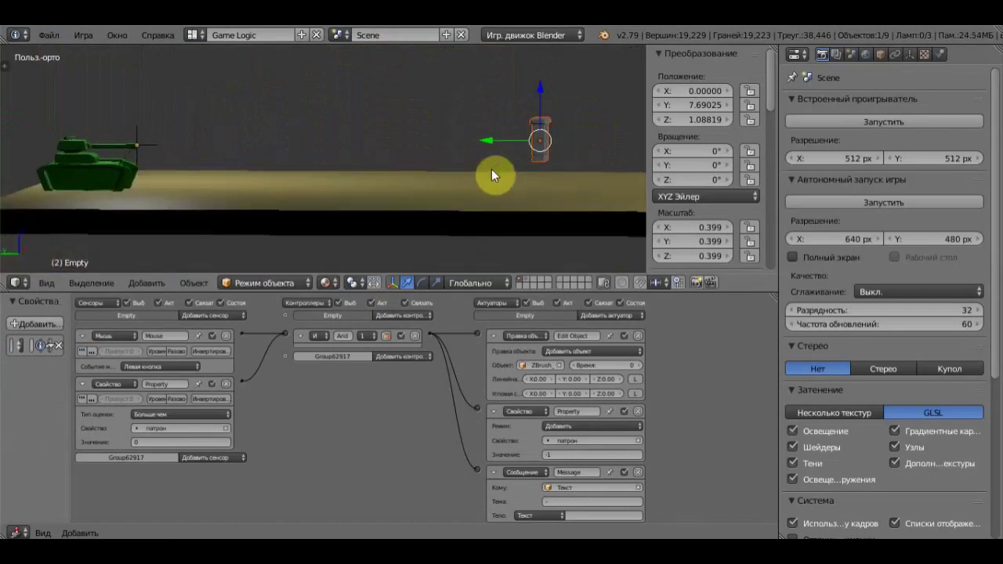
pyautogui.press('KP_3')
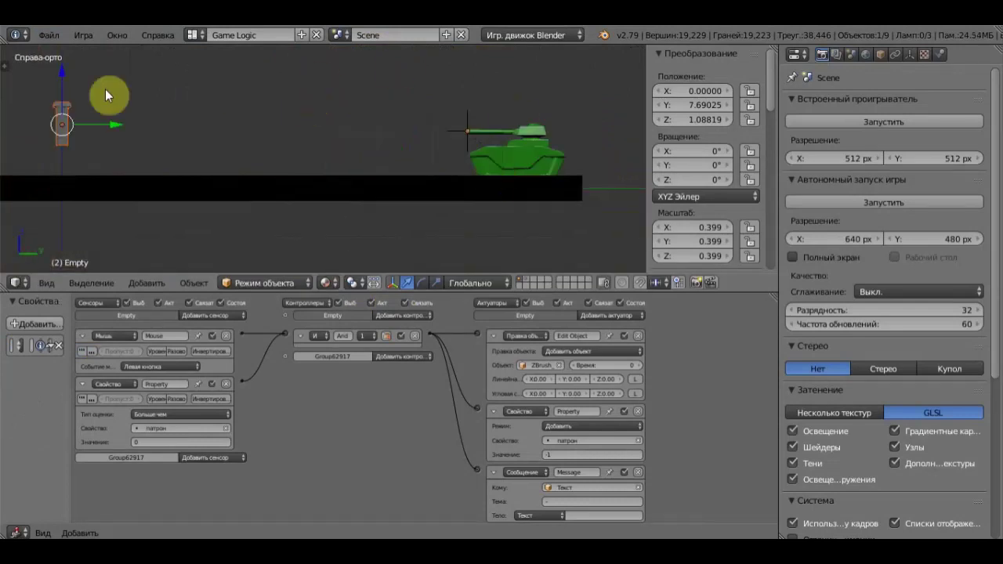
pyautogui.press('g')
pyautogui.press('z')
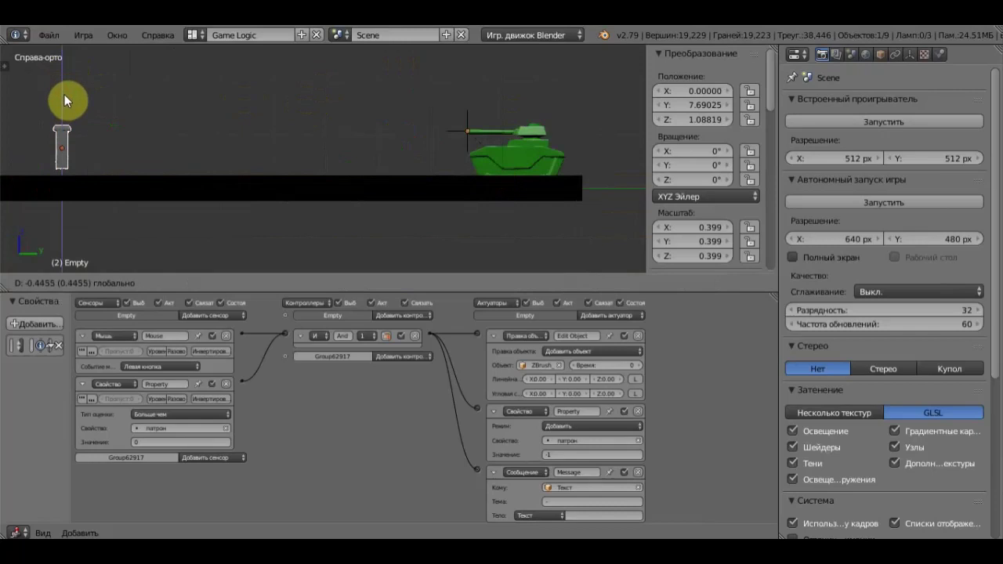
pyautogui.click(64, 100)
pyautogui.moveTo(103, 108)
pyautogui.mouseDown(button='middle')
pyautogui.moveTo(232, 122)
pyautogui.moveTo(334, 154)
pyautogui.moveTo(255, 154)
pyautogui.mouseUp(button='middle')
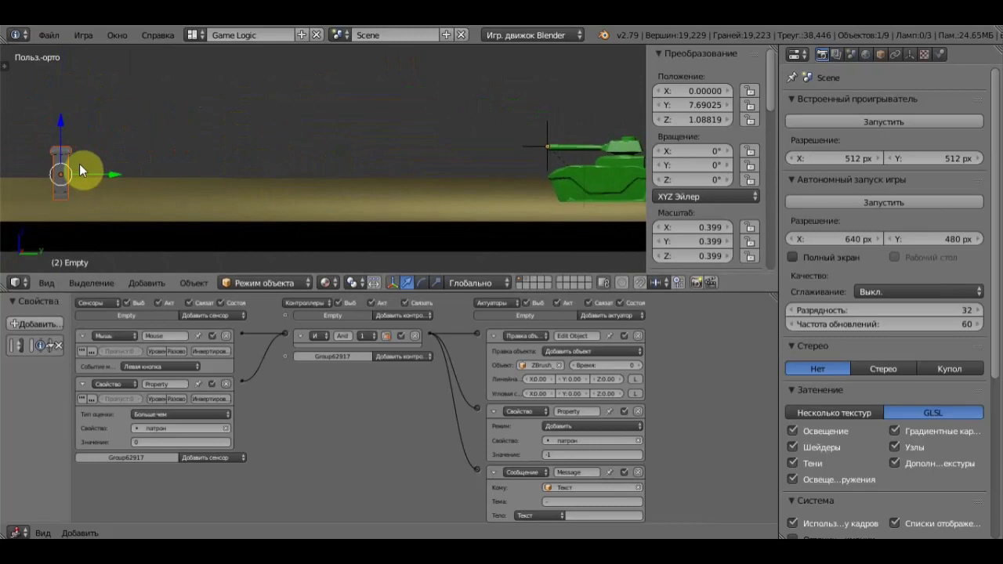
# Step: Give the crate a Collision sensor linked to an Edit Object actuator set to End Object
pyautogui.rightClick(58, 194)
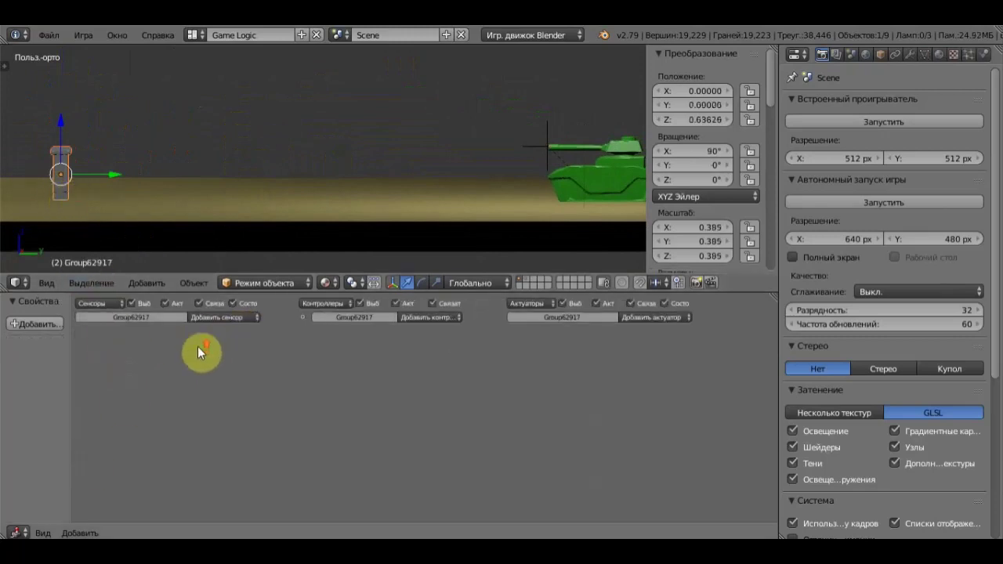
pyautogui.scroll(2, 198, 346)
pyautogui.click(228, 328)
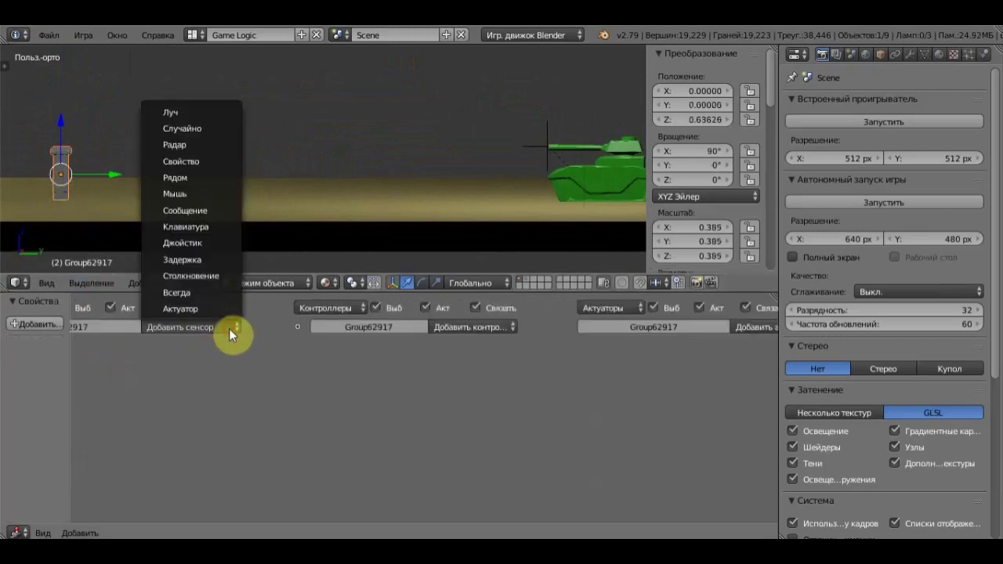
pyautogui.click(196, 277)
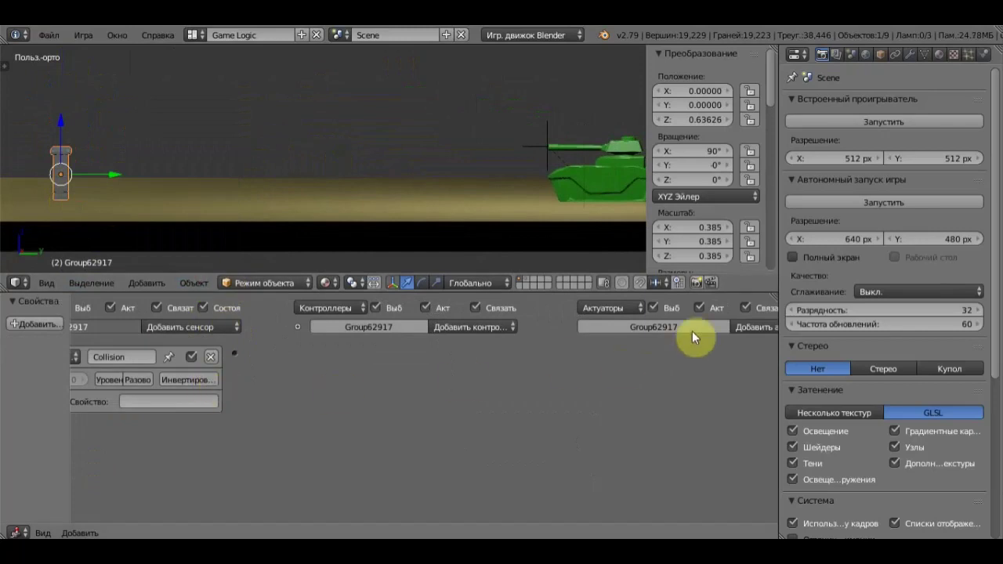
pyautogui.click(747, 328)
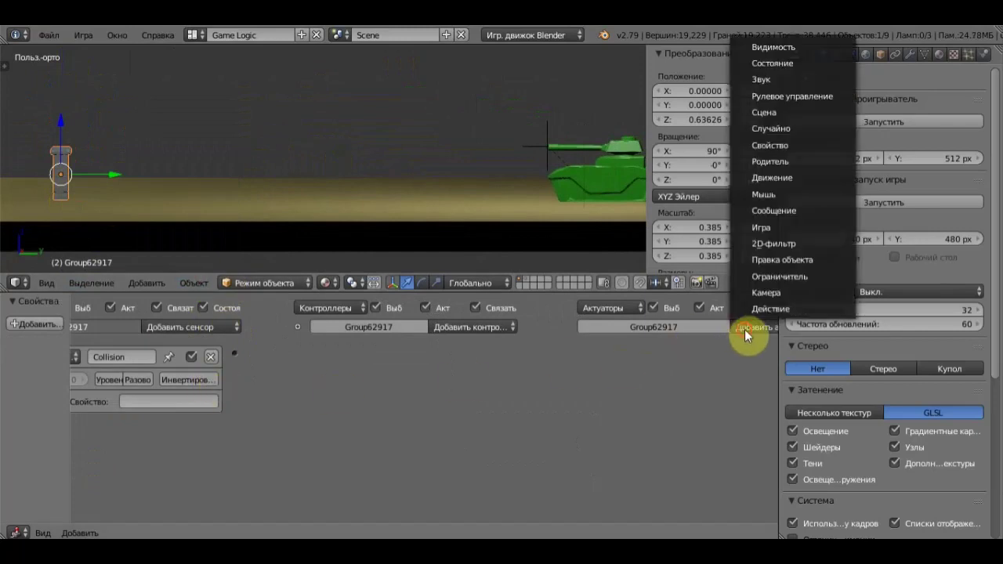
pyautogui.click(780, 261)
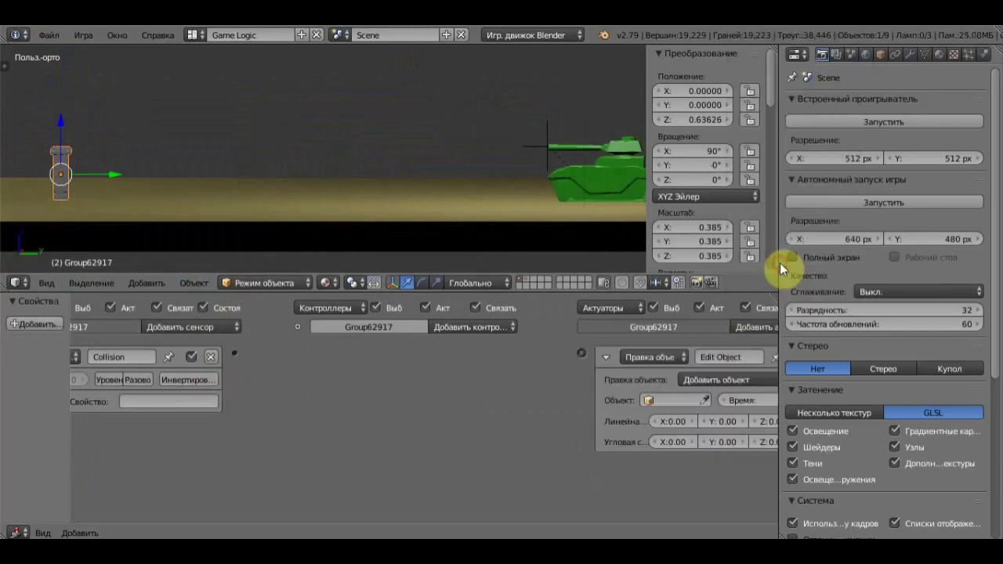
pyautogui.click(730, 379)
pyautogui.click(723, 348)
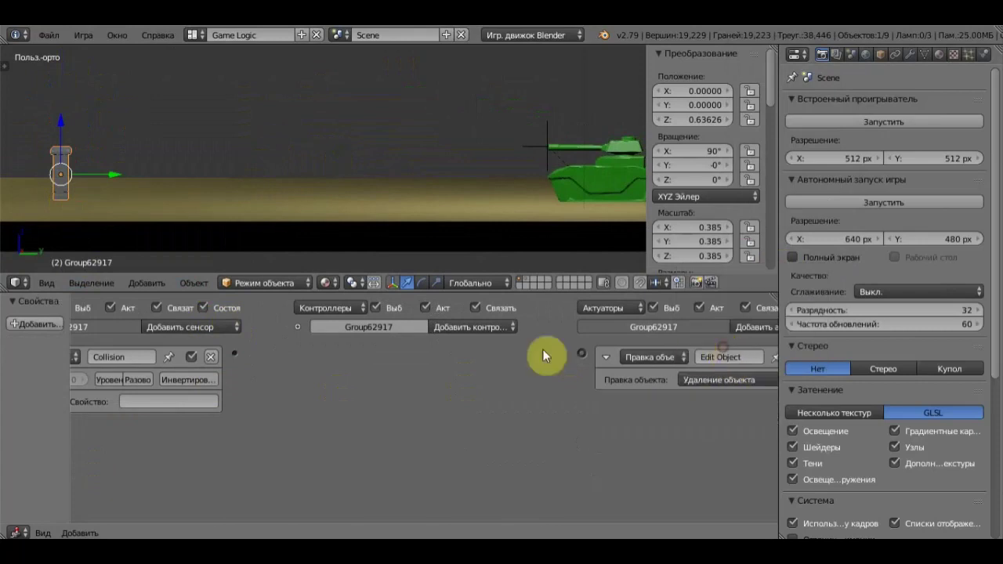
pyautogui.moveTo(247, 353); pyautogui.dragTo(580, 354)
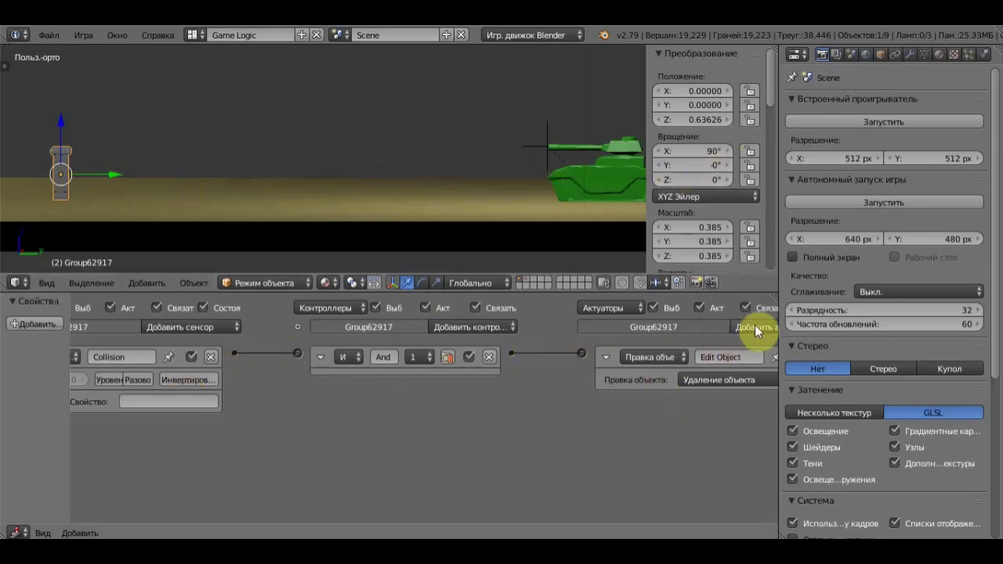
# Step: Set the tank's physics type to Character
pyautogui.rightClick(609, 173)
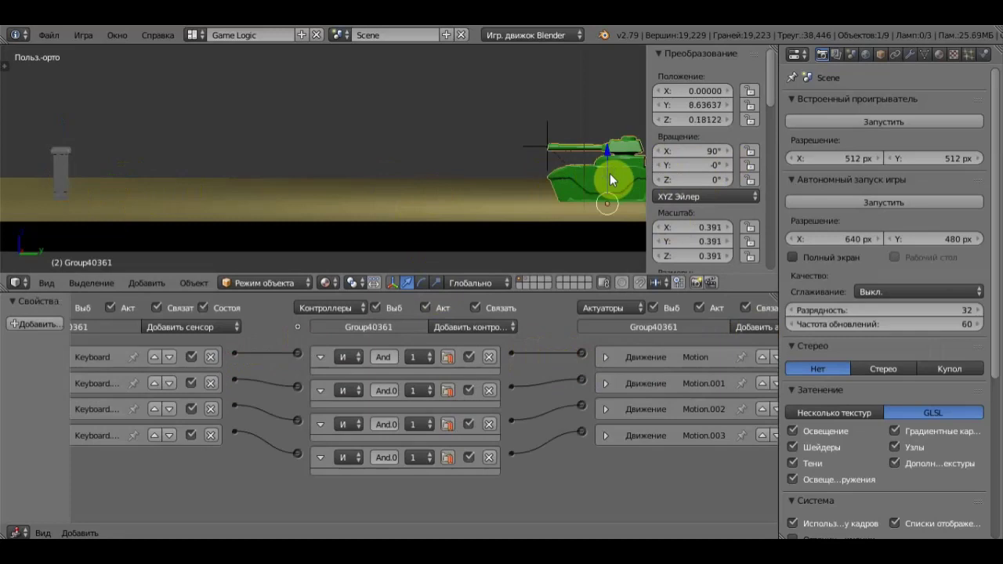
pyautogui.click(982, 56)
pyautogui.click(919, 121)
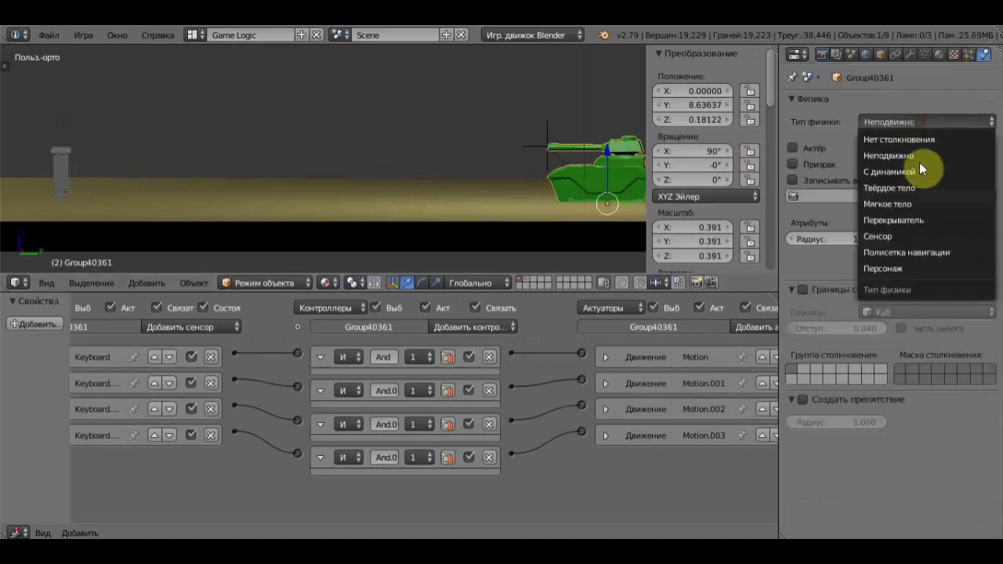
pyautogui.click(898, 266)
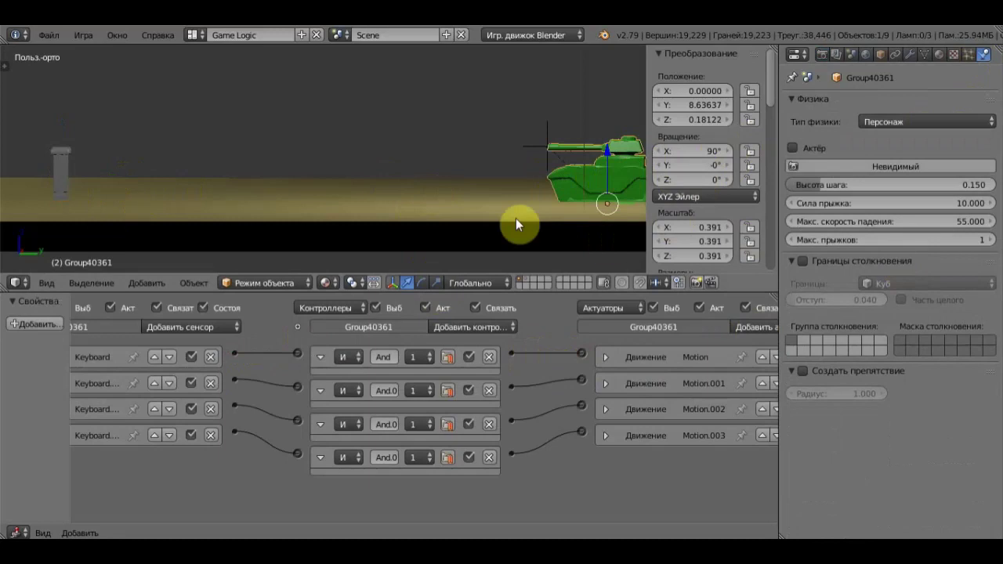
# Step: Set the small object's physics type to Sensor, then reselect the tank
pyautogui.rightClick(61, 173)
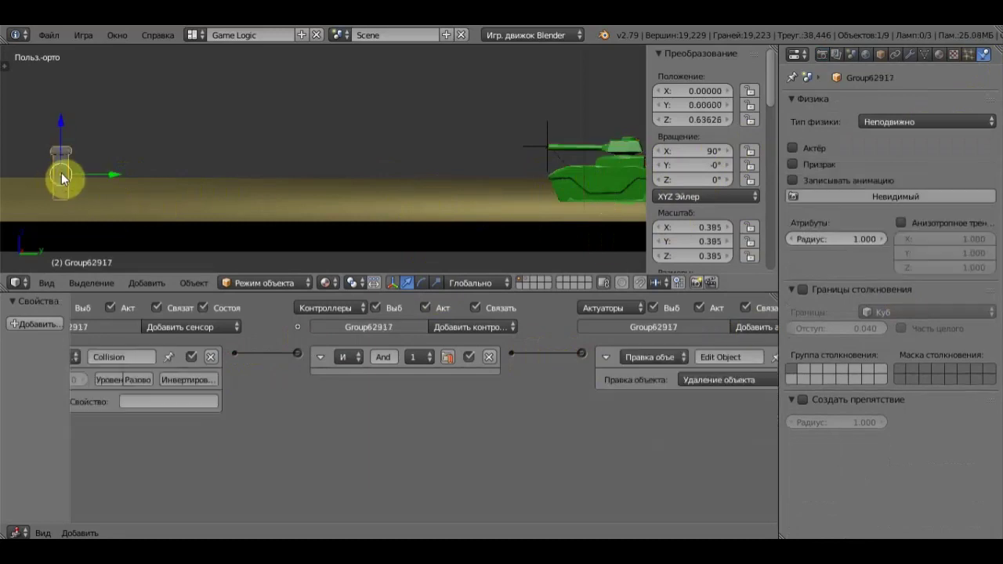
pyautogui.click(925, 122)
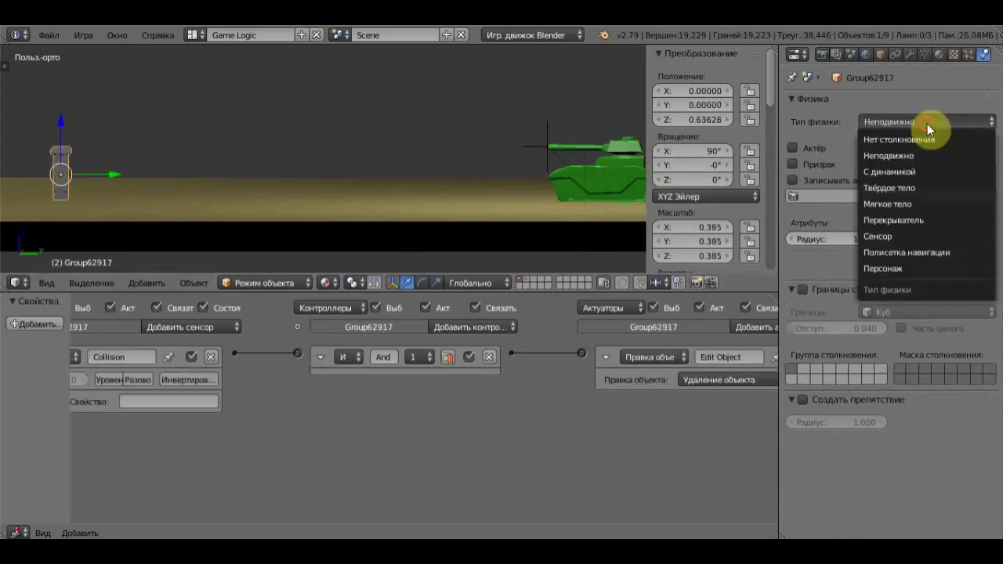
pyautogui.click(909, 236)
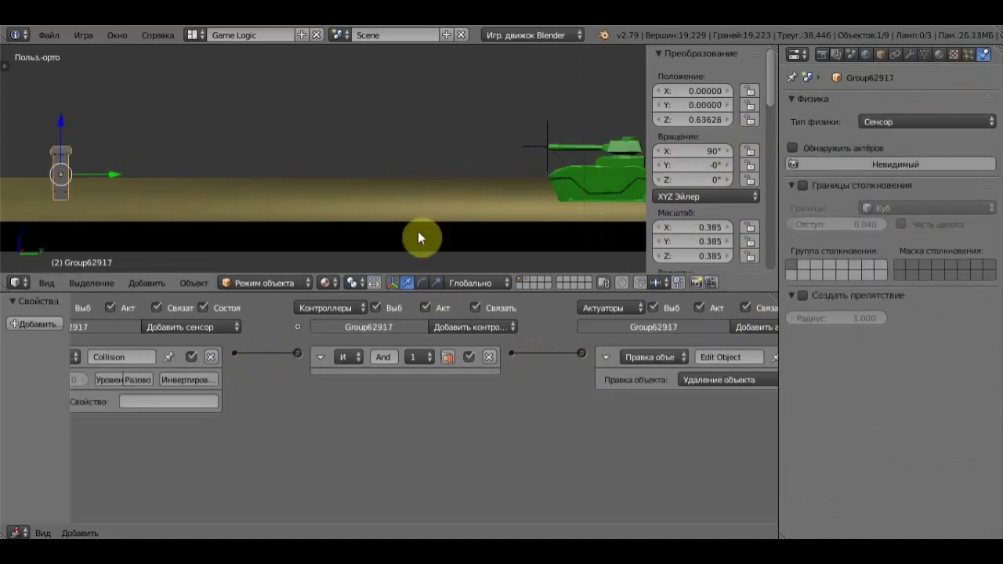
pyautogui.rightClick(614, 178)
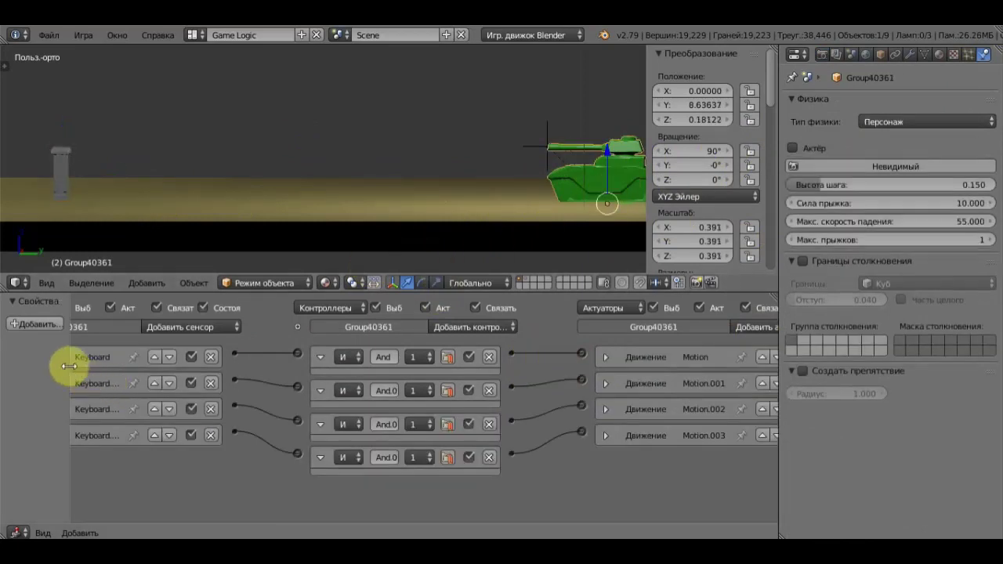
# Step: Add a float game property named 'куб' to the tank and fit all logic bricks in view
pyautogui.moveTo(69, 366); pyautogui.dragTo(295, 368)
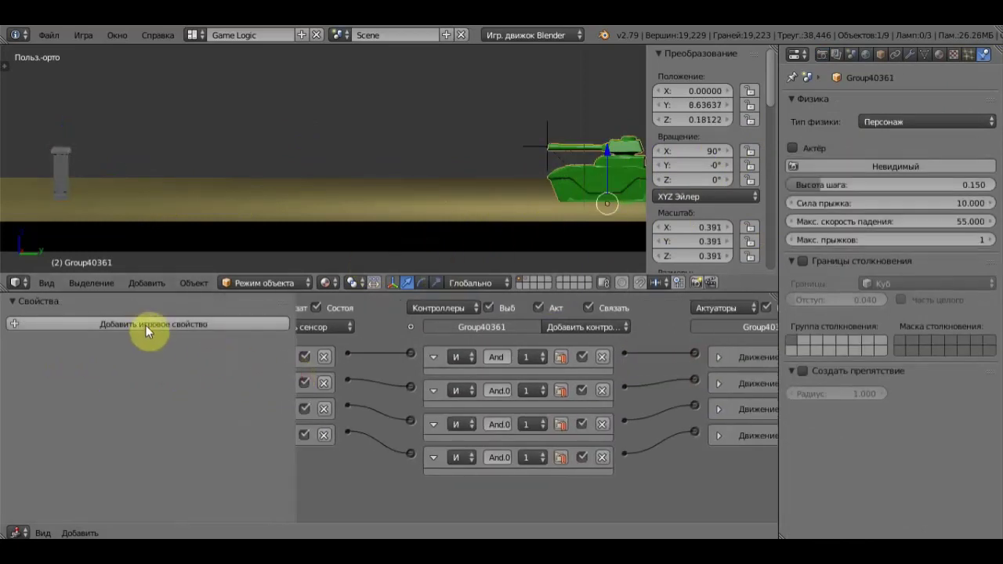
pyautogui.click(146, 325)
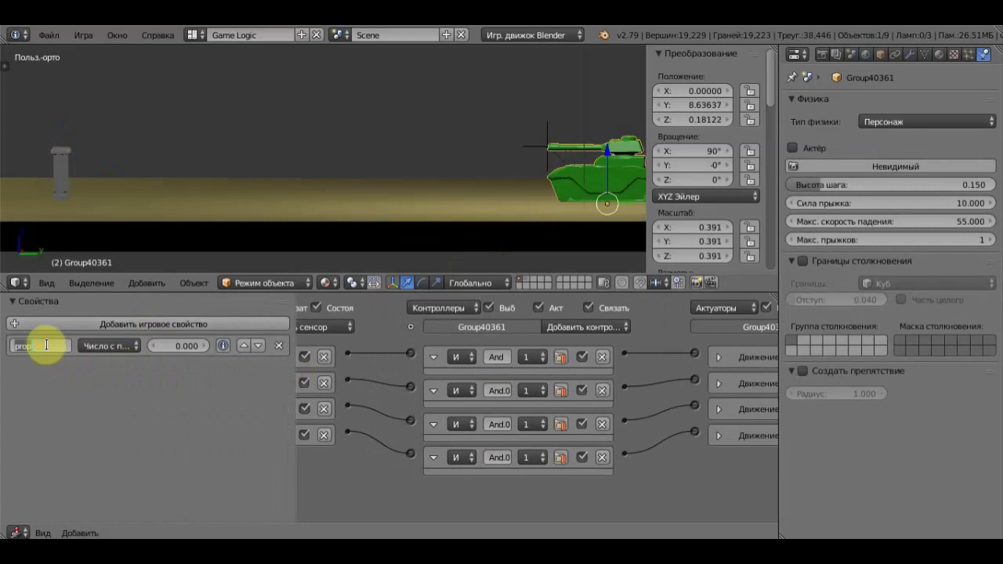
pyautogui.write('ку')
pyautogui.write('б')
pyautogui.press('Return')
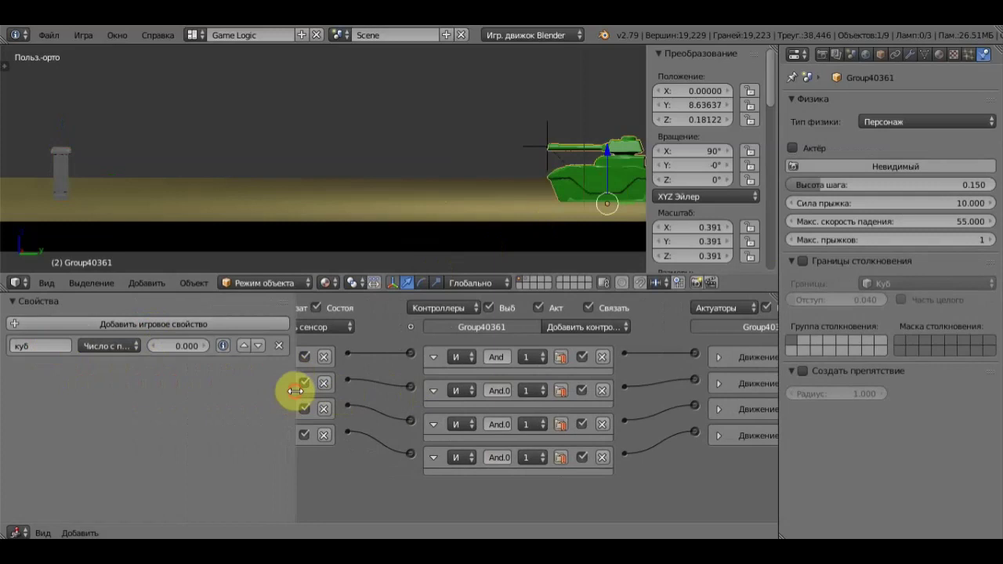
pyautogui.moveTo(296, 391); pyautogui.dragTo(32, 401)
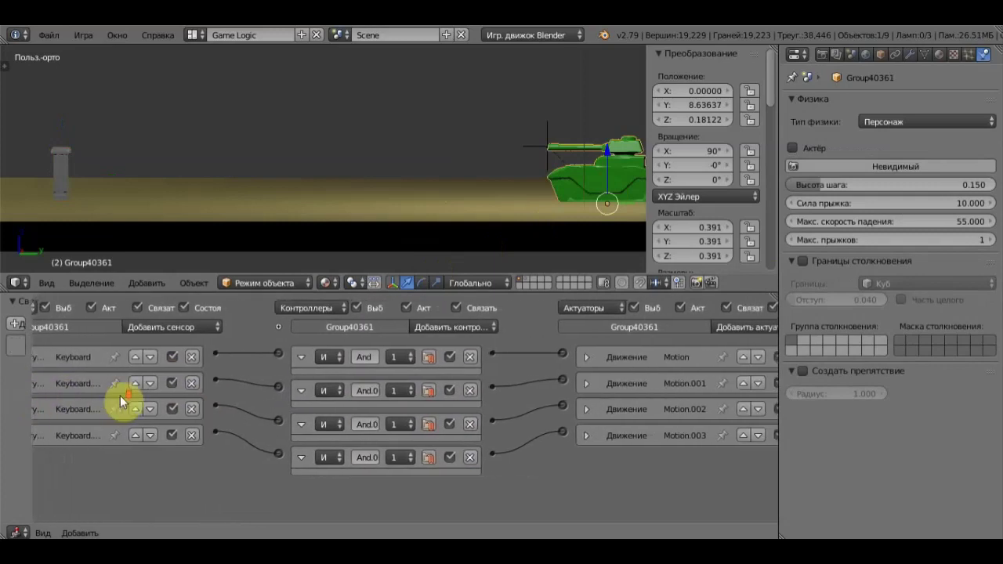
pyautogui.press('Home')
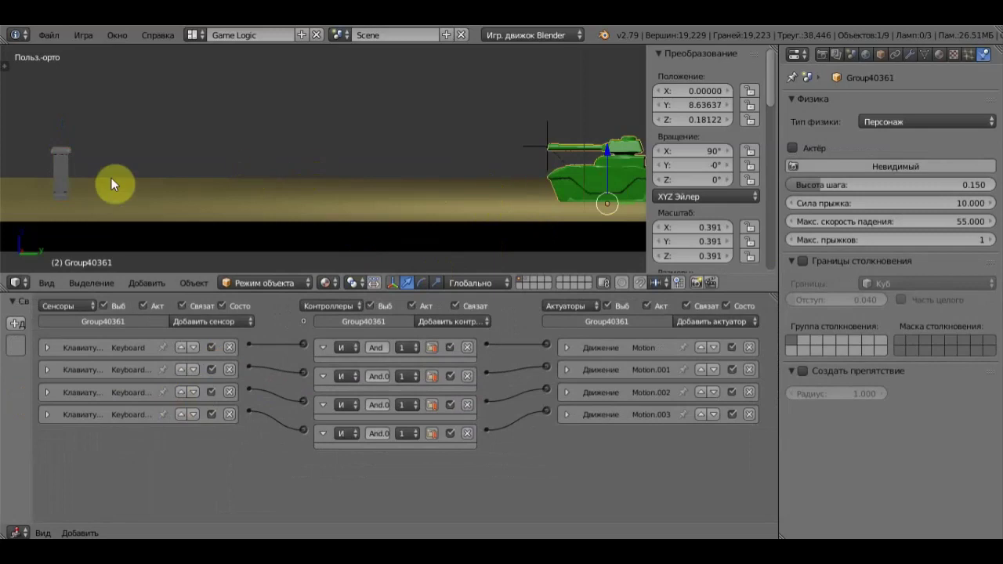
# Step: Add a Message actuator with subject '+++' to the small object, wired to its And controller
pyautogui.rightClick(64, 160)
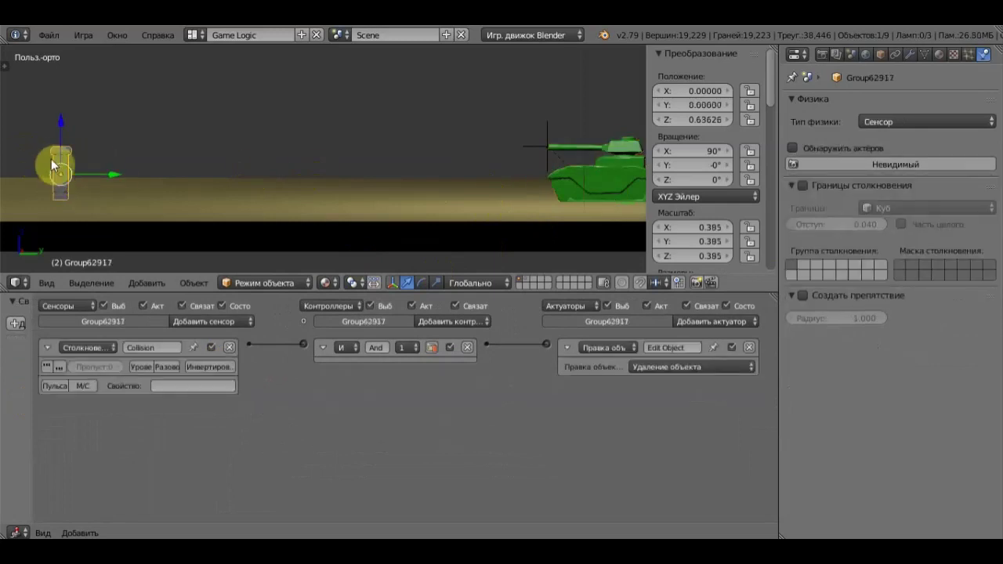
pyautogui.click(754, 321)
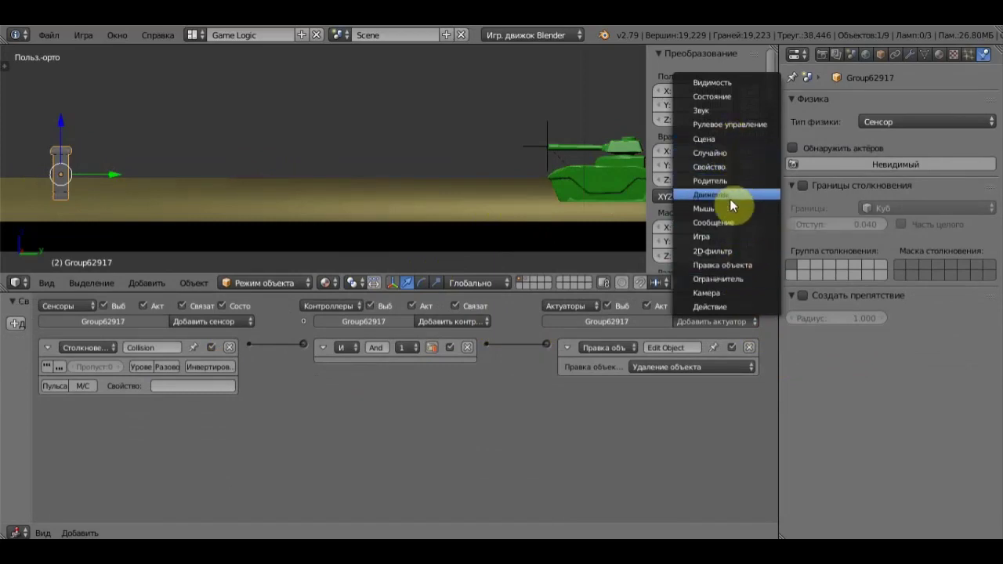
pyautogui.click(732, 223)
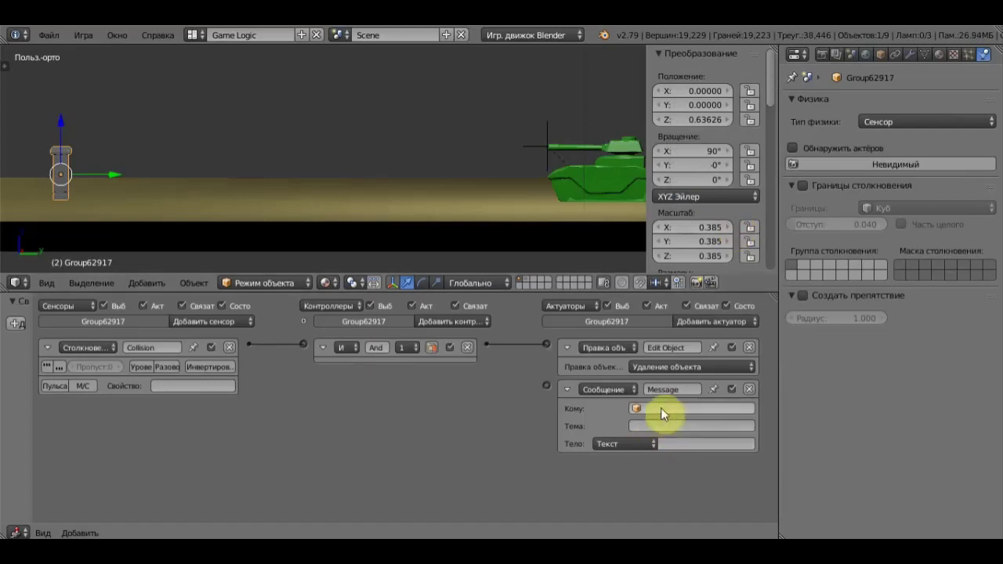
pyautogui.click(642, 423)
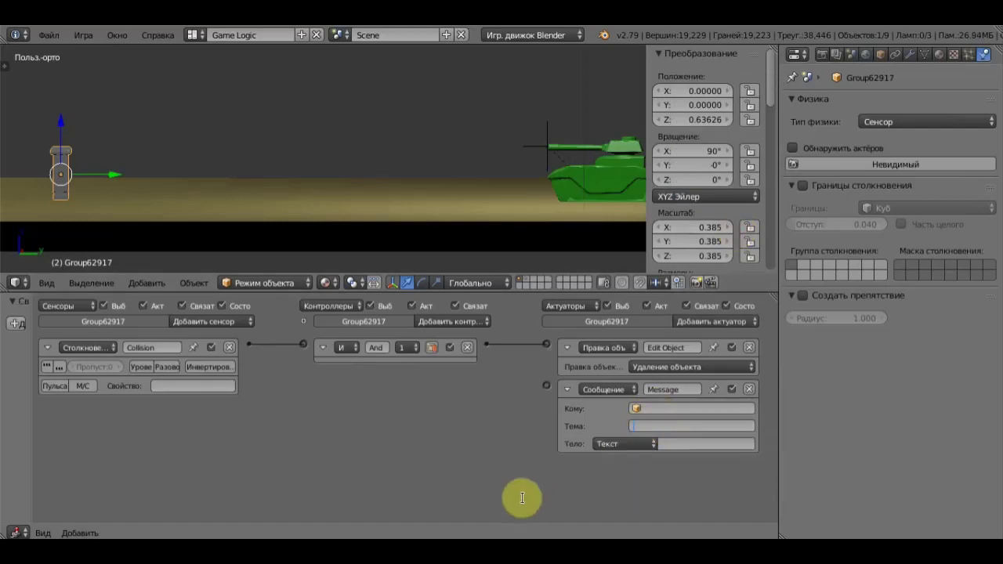
pyautogui.write('aa')
pyautogui.write('a')
pyautogui.press('Return')
pyautogui.moveTo(486, 344); pyautogui.dragTo(546, 387)
pyautogui.moveTo(505, 149); pyautogui.dragTo(472, 122, button='middle')
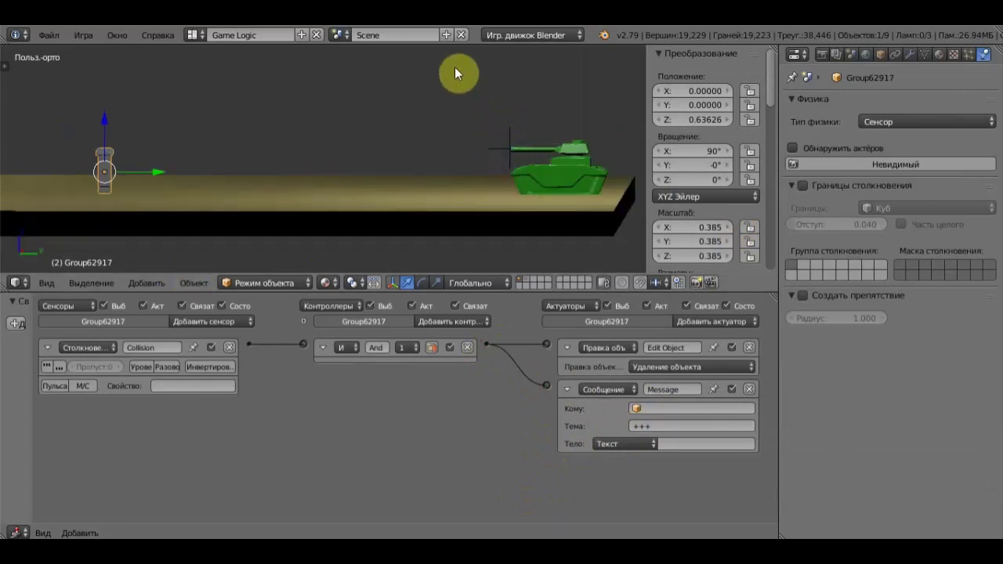
pyautogui.click(344, 35)
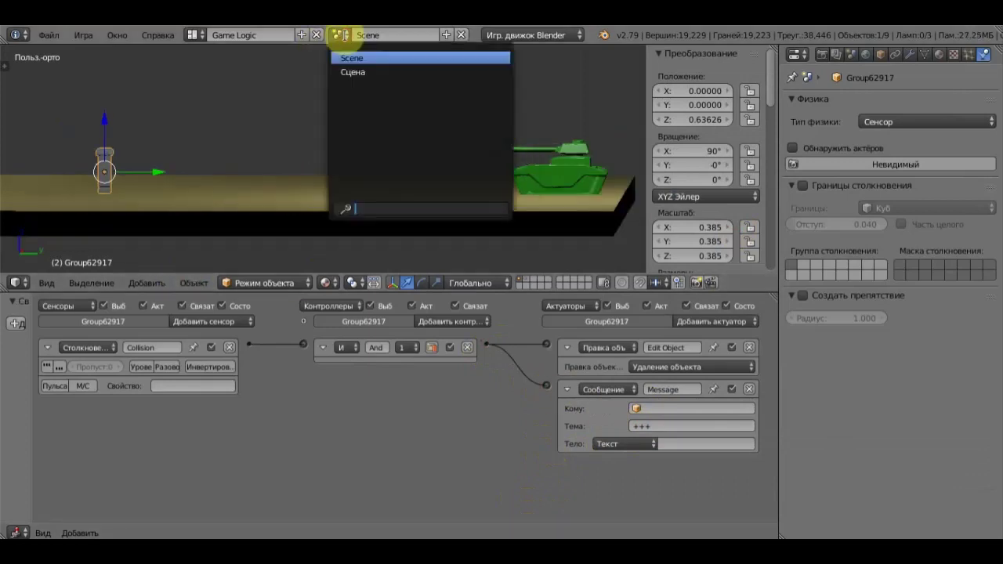
# Step: In scene Сцена, select the 30 text and add a second Message sensor
pyautogui.click(363, 73)
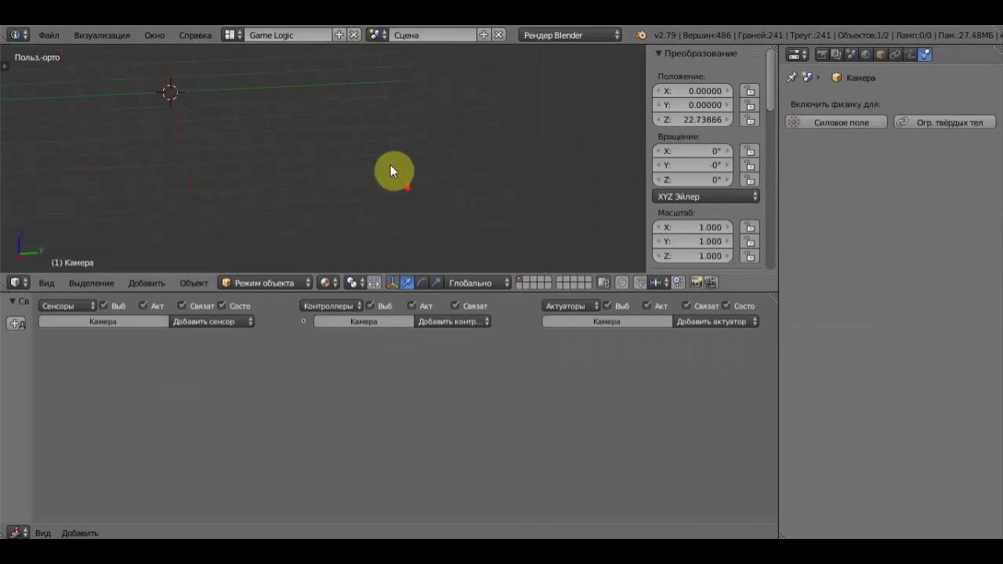
pyautogui.moveTo(391, 166)
pyautogui.mouseDown(button='middle')
pyautogui.moveTo(432, 141)
pyautogui.moveTo(432, 188)
pyautogui.mouseUp(button='middle')
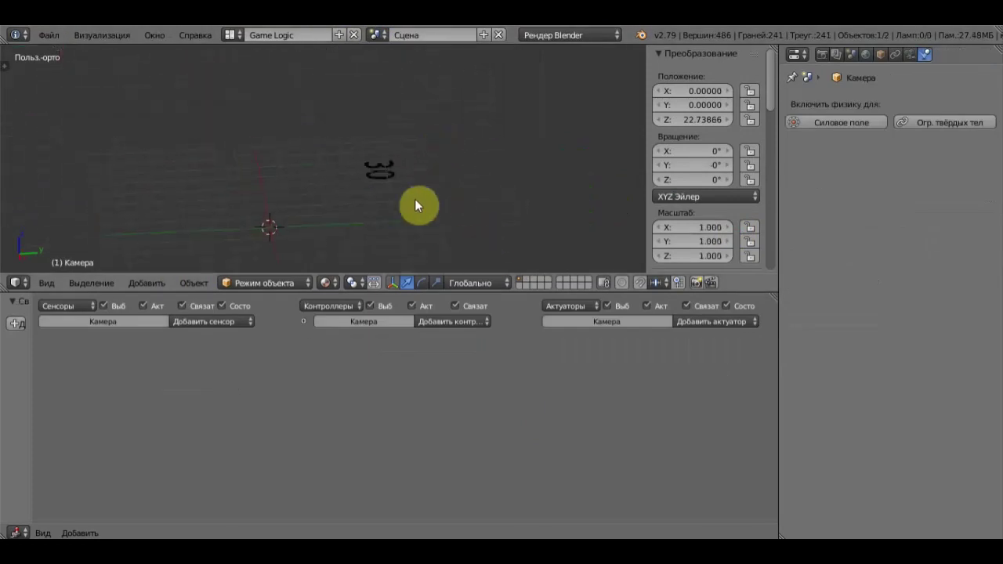
pyautogui.rightClick(431, 183)
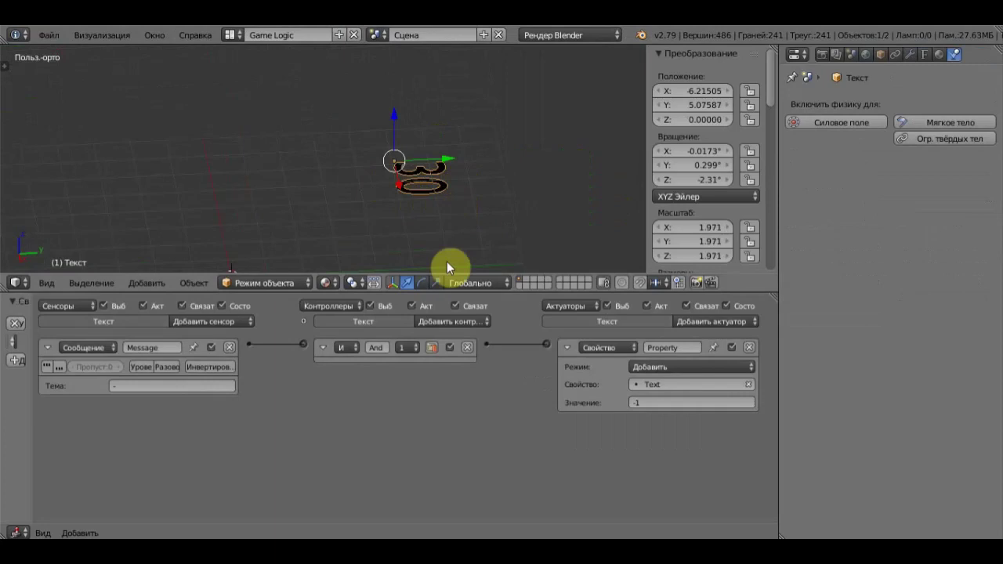
pyautogui.click(243, 321)
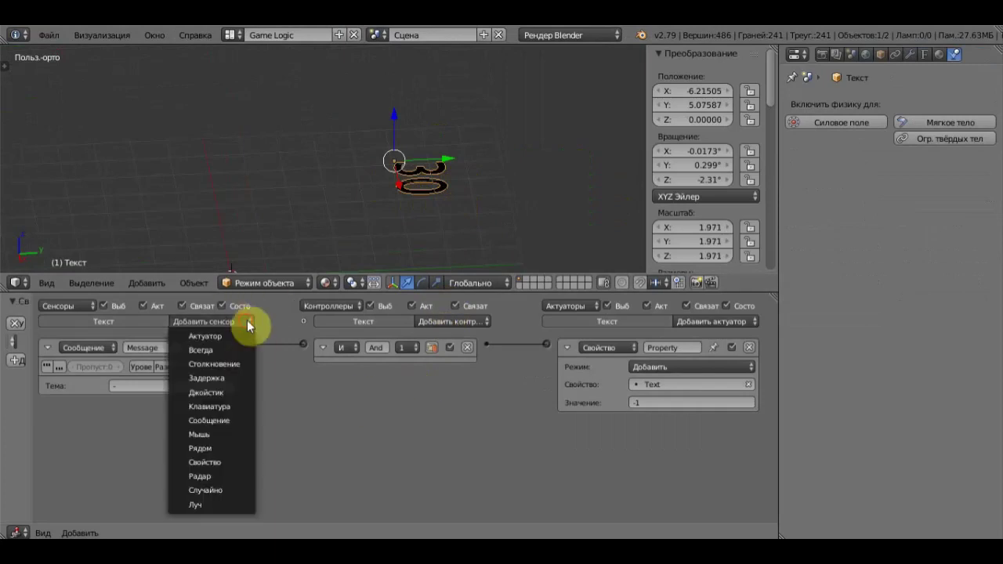
pyautogui.click(237, 418)
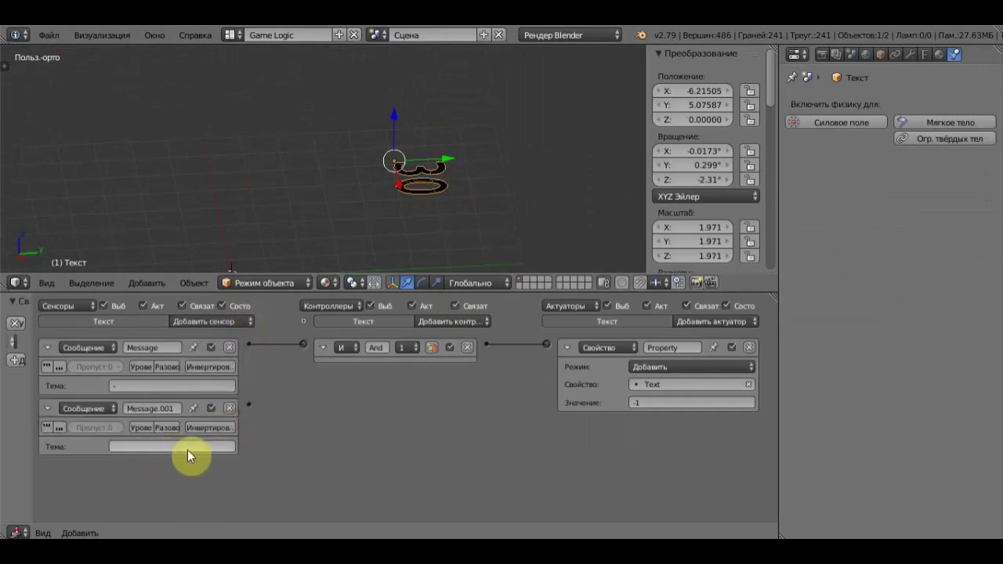
# Step: Add a Property actuator assigning Text 30 and wire the new Message sensor to it
pyautogui.click(725, 321)
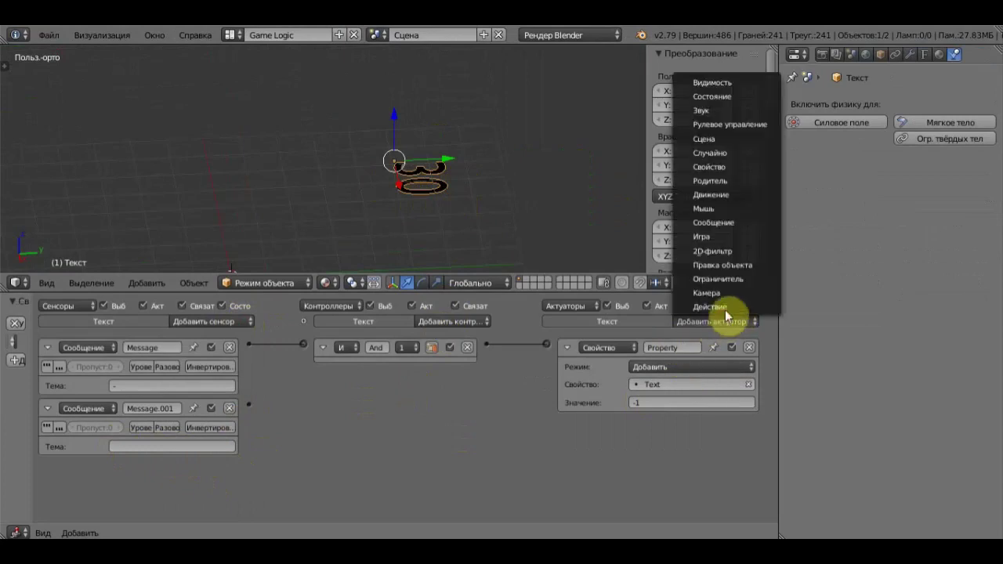
pyautogui.click(733, 167)
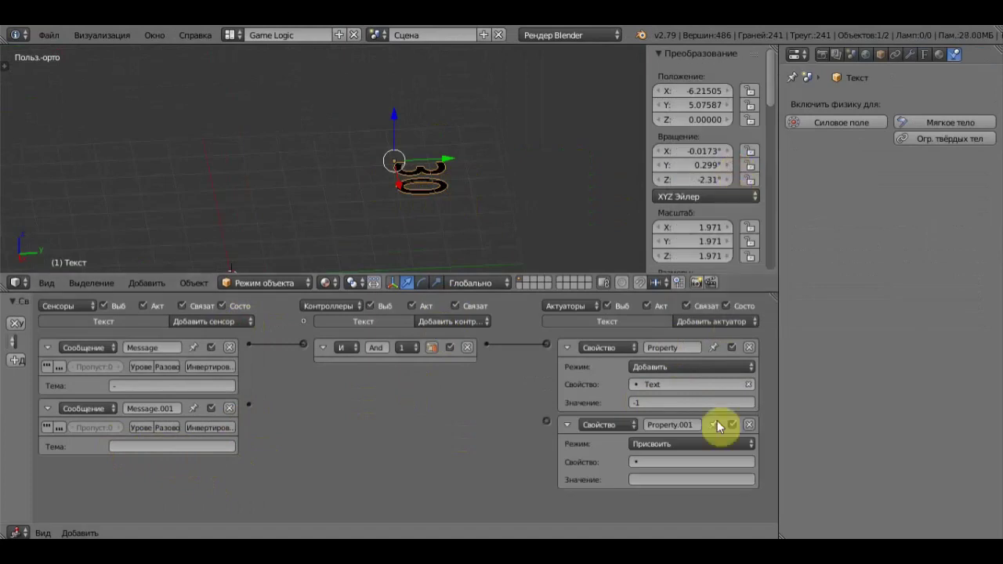
pyautogui.click(653, 462)
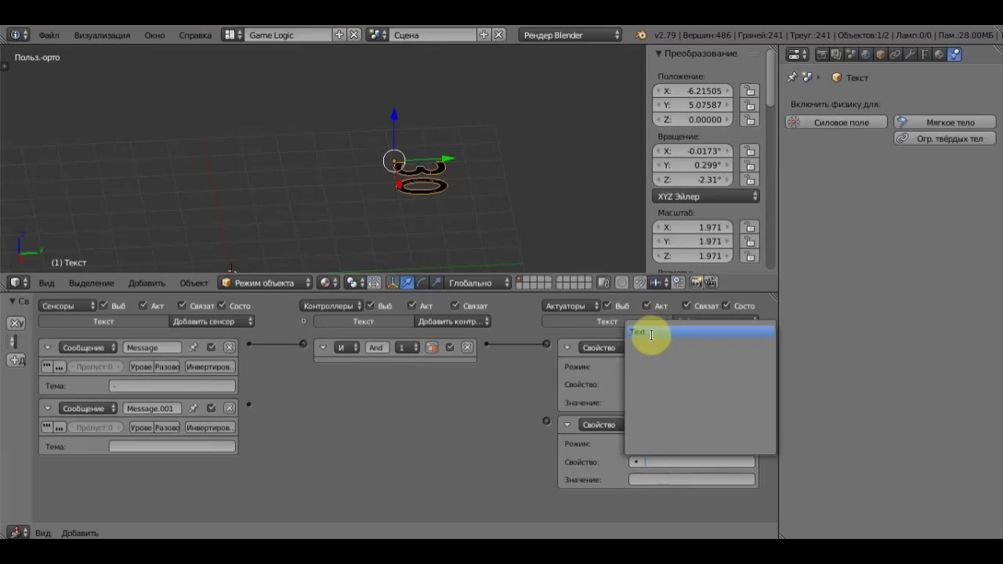
pyautogui.click(649, 334)
pyautogui.click(655, 480)
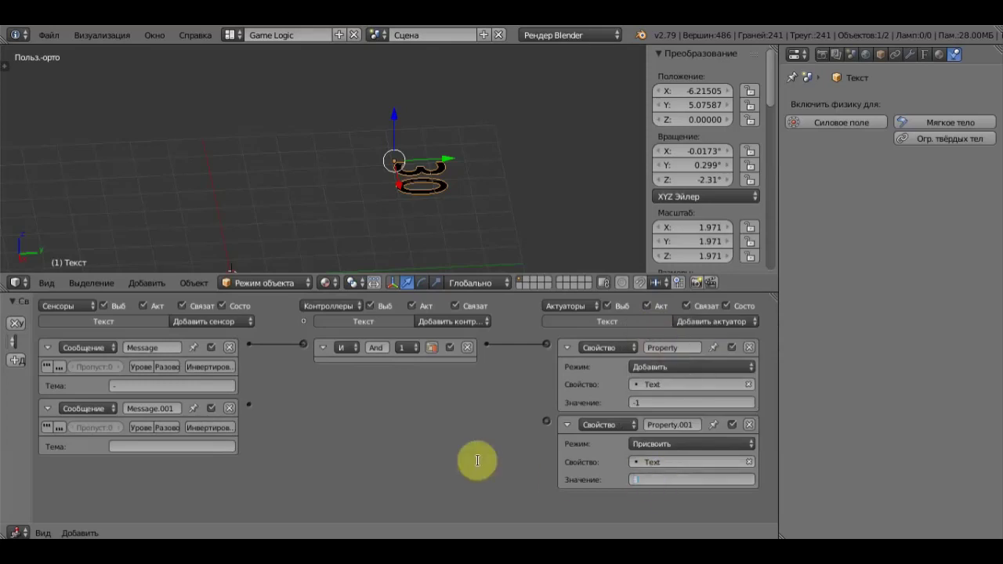
pyautogui.write('0')
pyautogui.press('Return')
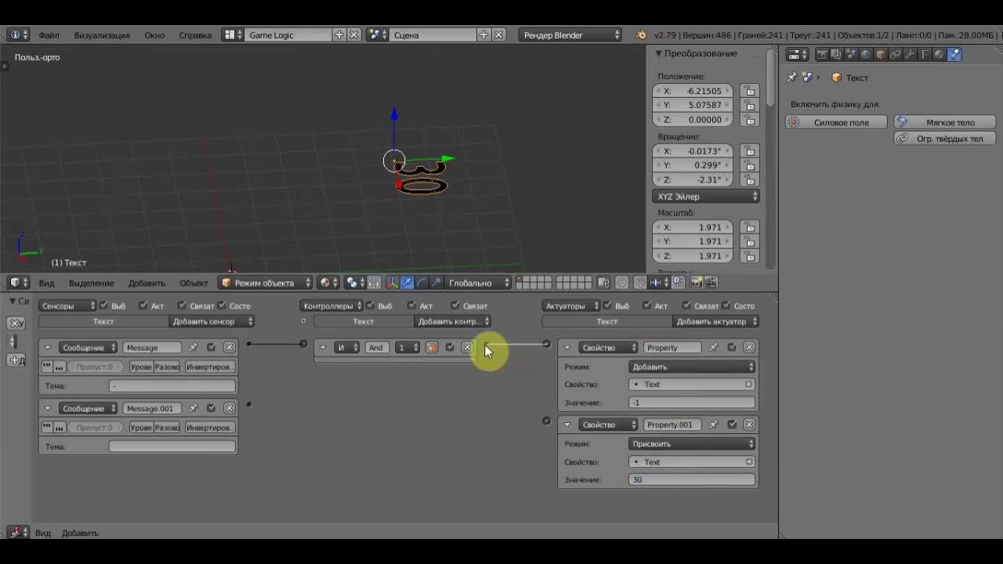
pyautogui.moveTo(484, 345); pyautogui.dragTo(486, 346)
pyautogui.moveTo(246, 404); pyautogui.dragTo(547, 420)
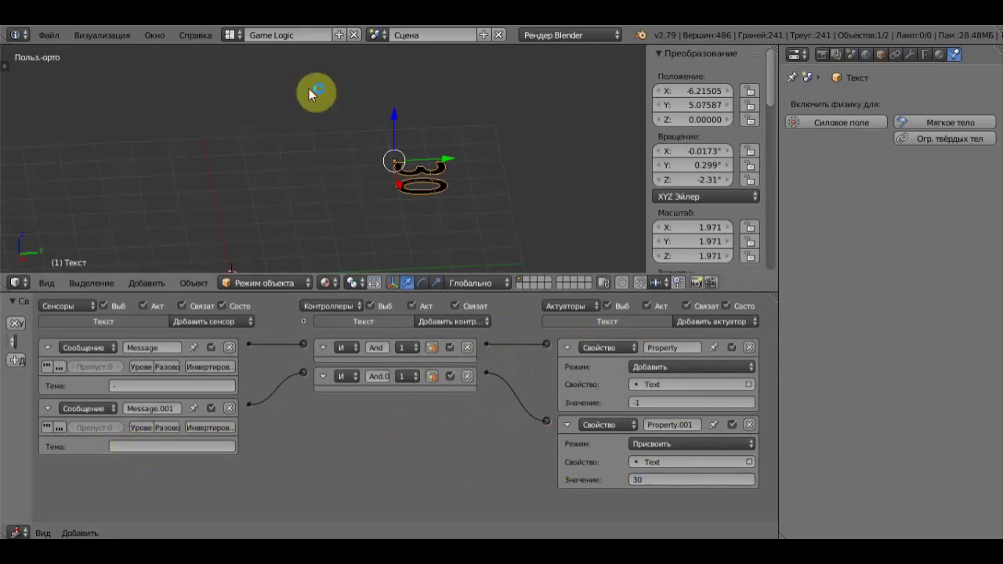
# Step: Return to the main Scene, select the Empty and collapse its existing sensors and actuators
pyautogui.click(376, 34)
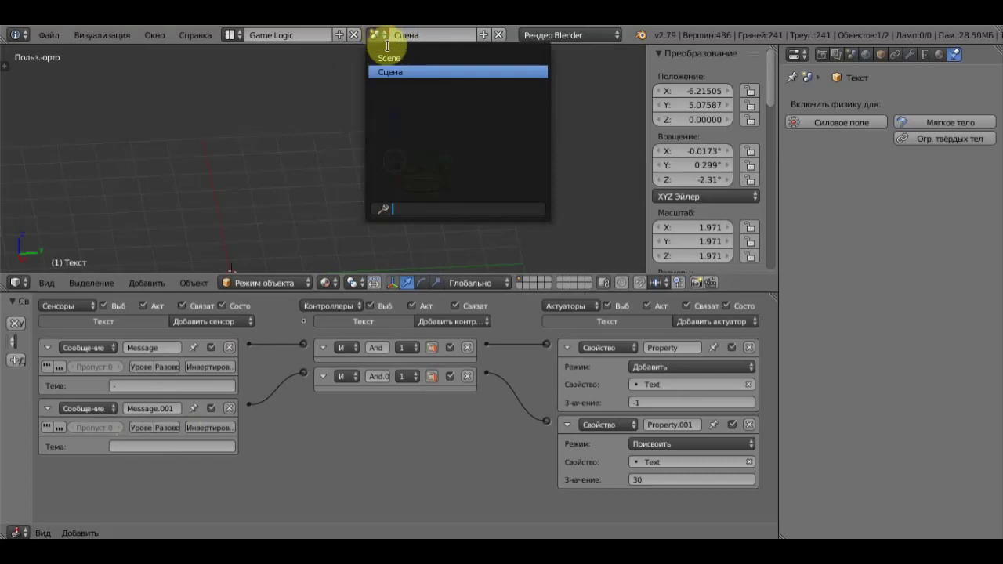
pyautogui.press('Return')
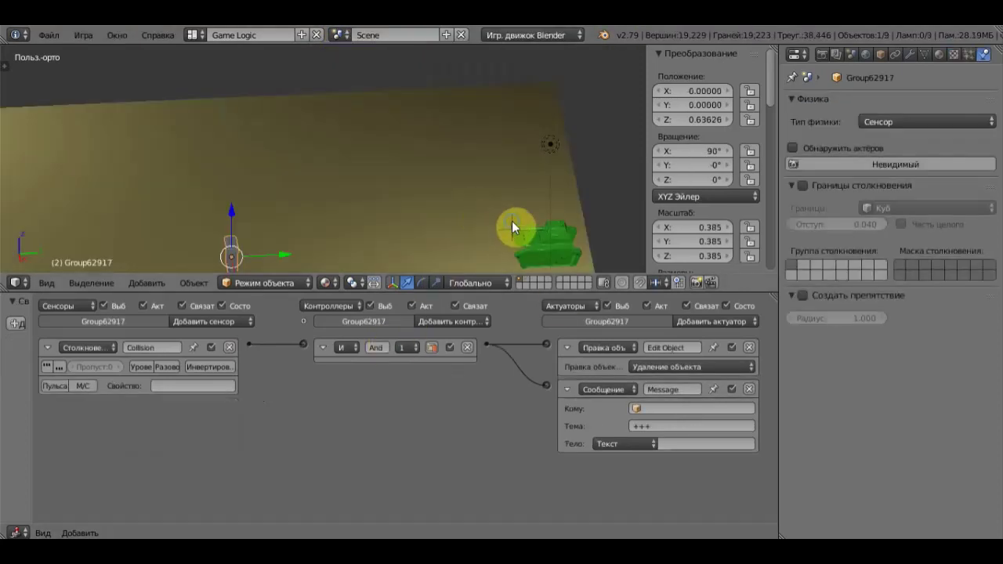
pyautogui.rightClick(512, 223)
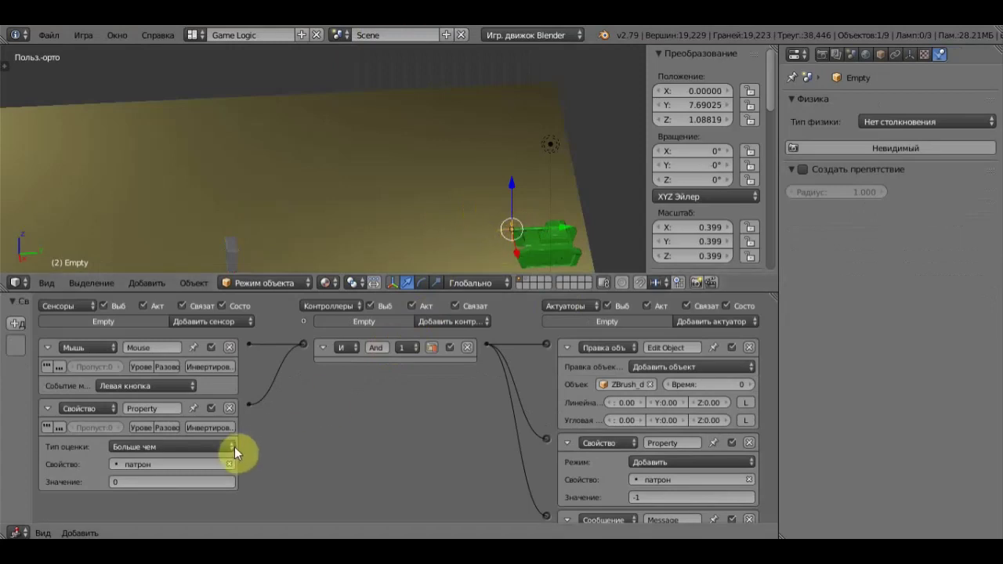
pyautogui.click(47, 409)
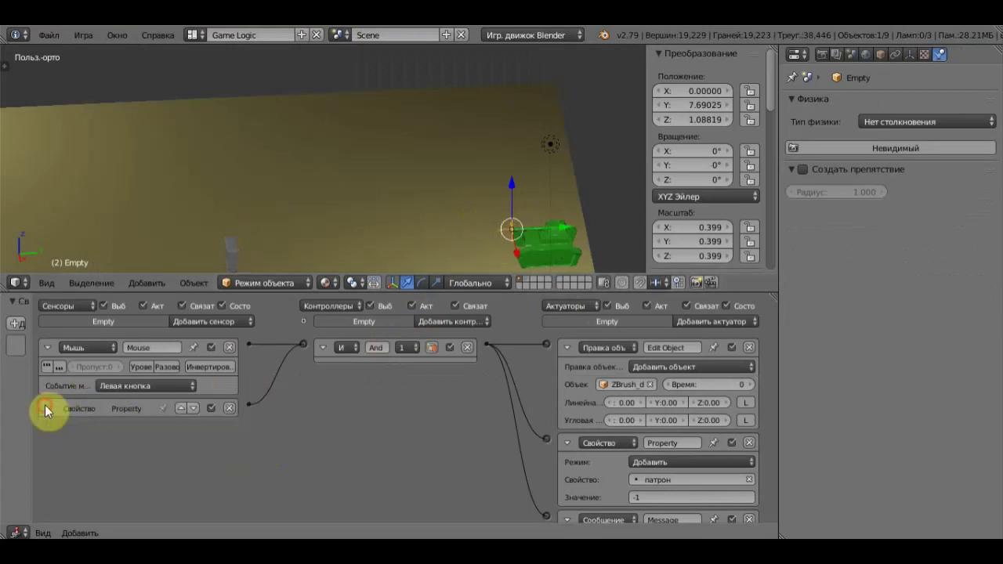
pyautogui.click(45, 348)
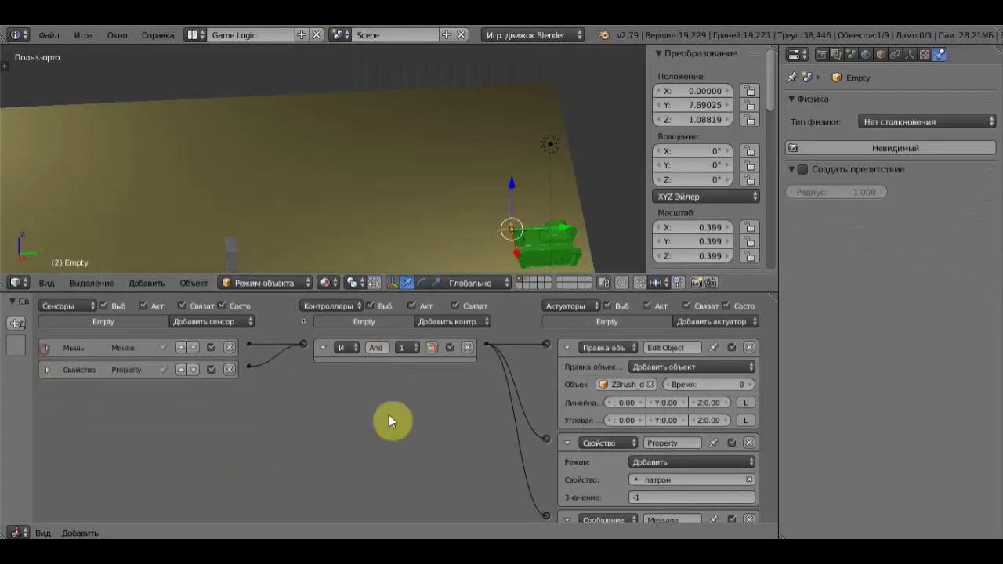
pyautogui.click(567, 443)
pyautogui.click(567, 349)
pyautogui.click(568, 392)
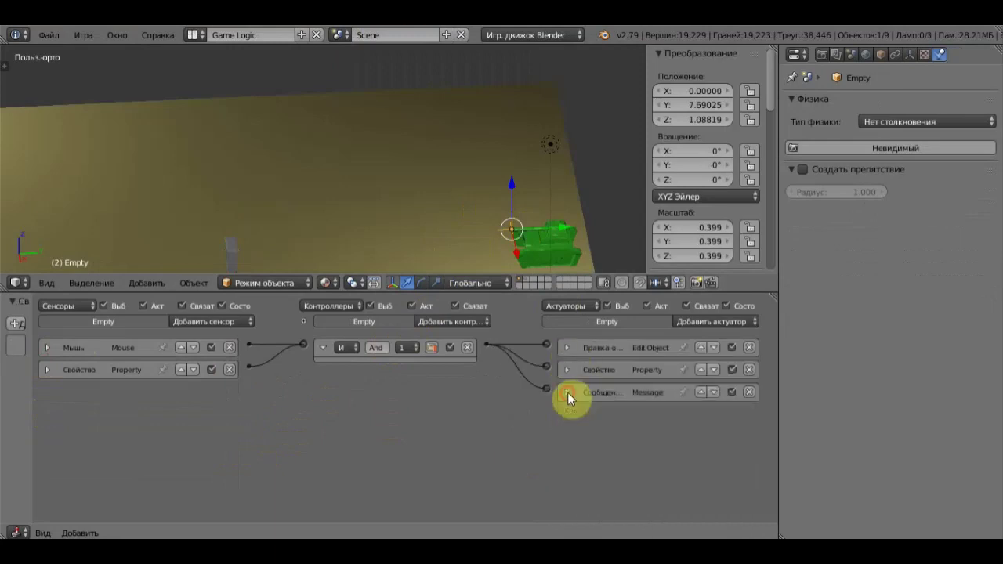
# Step: Add a Message sensor and a Property actuator assigning патрон 30, and link them
pyautogui.click(239, 321)
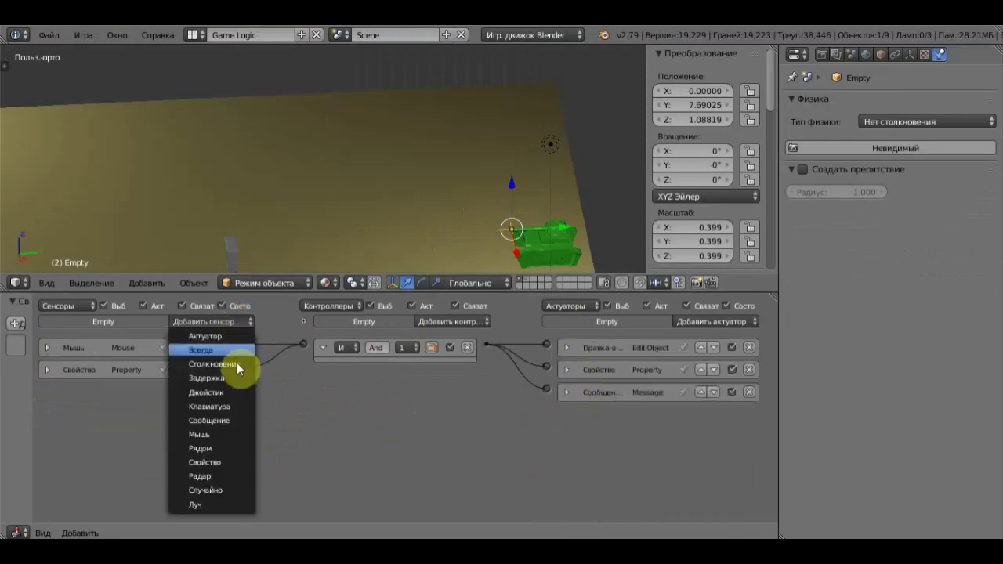
pyautogui.click(211, 421)
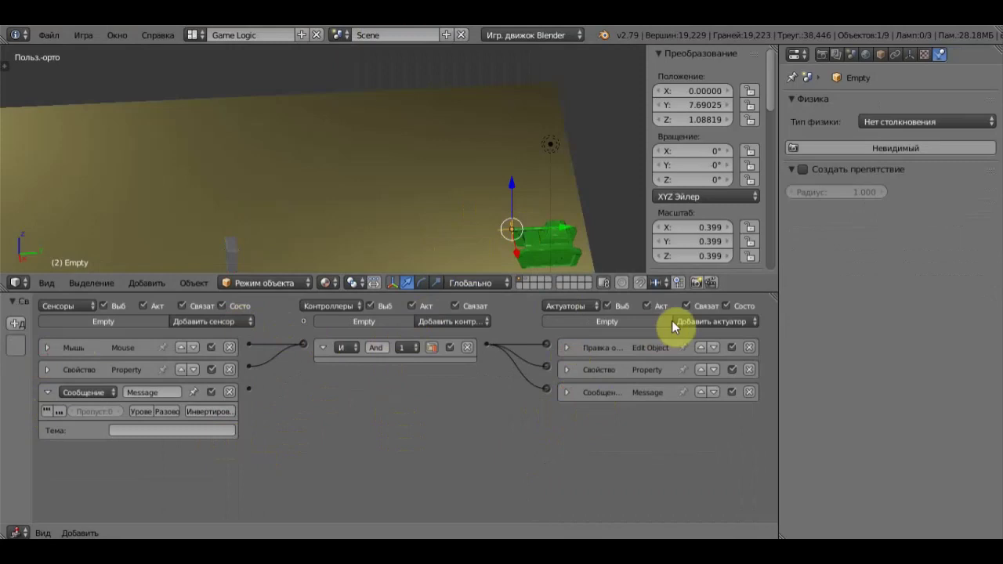
pyautogui.click(719, 321)
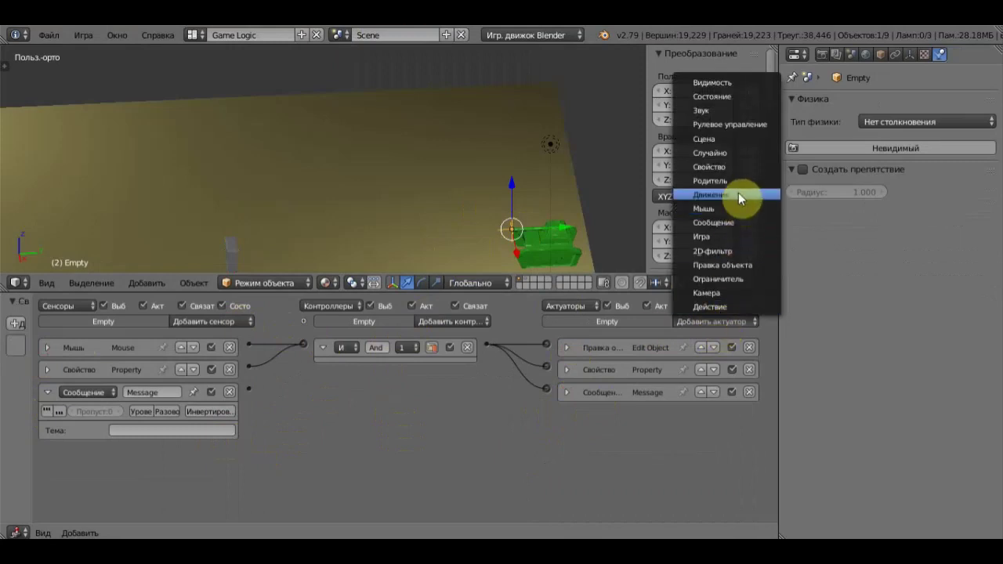
pyautogui.click(729, 168)
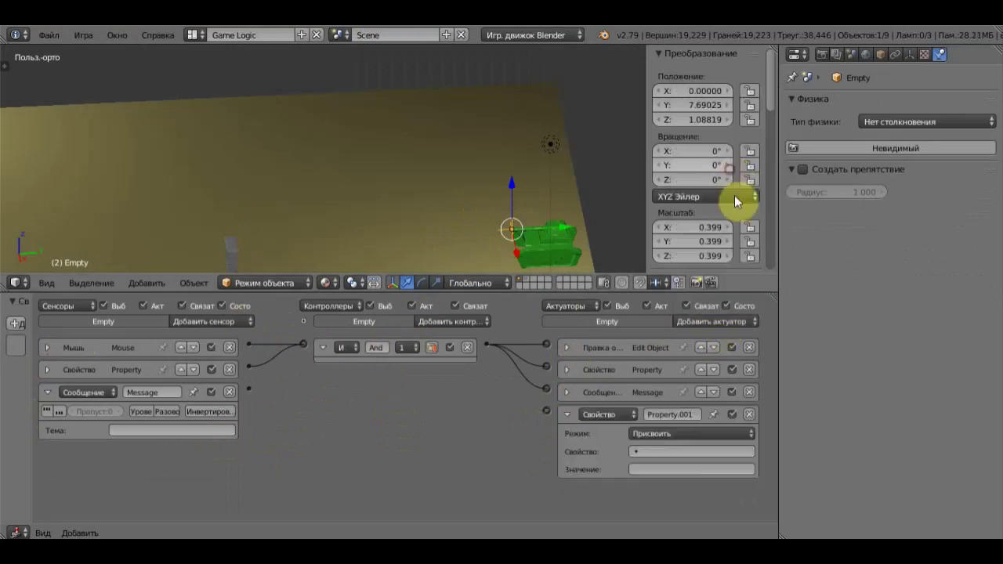
pyautogui.click(672, 451)
pyautogui.click(665, 321)
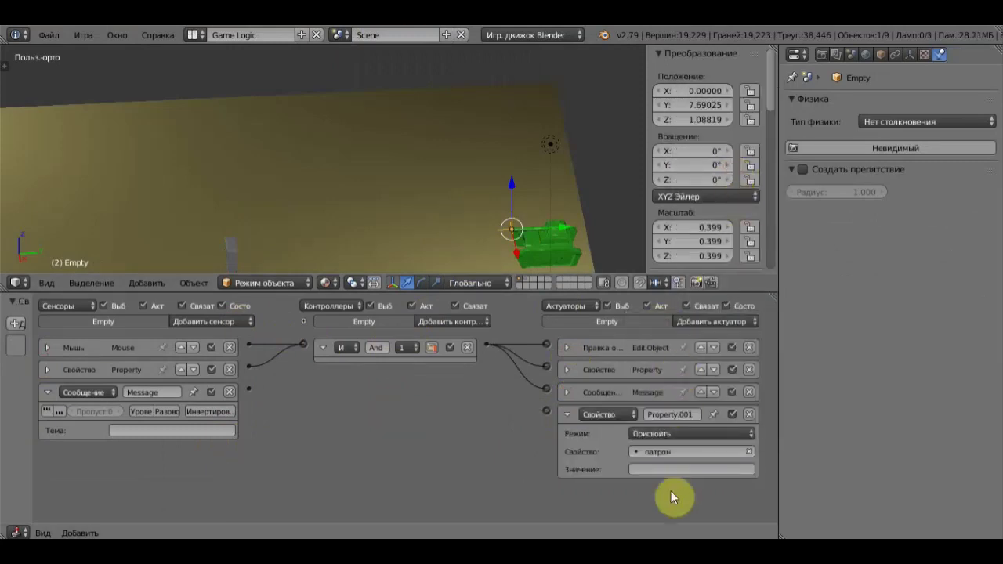
pyautogui.click(670, 470)
pyautogui.write('1')
pyautogui.write('0')
pyautogui.press('Return')
pyautogui.moveTo(249, 388); pyautogui.dragTo(551, 411)
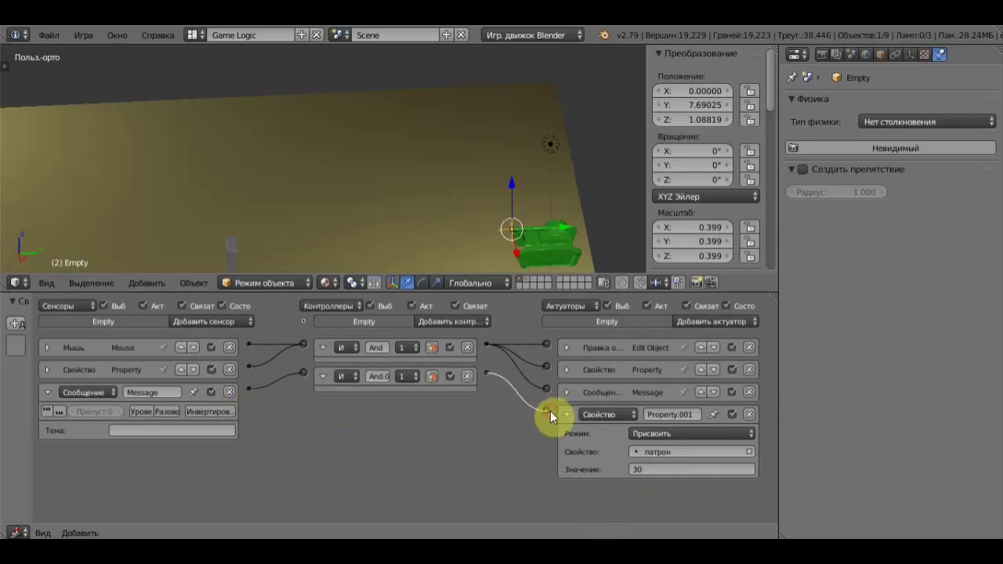
# Step: Select Group62917 and set its Collision sensor's Property filter to куб
pyautogui.rightClick(552, 241)
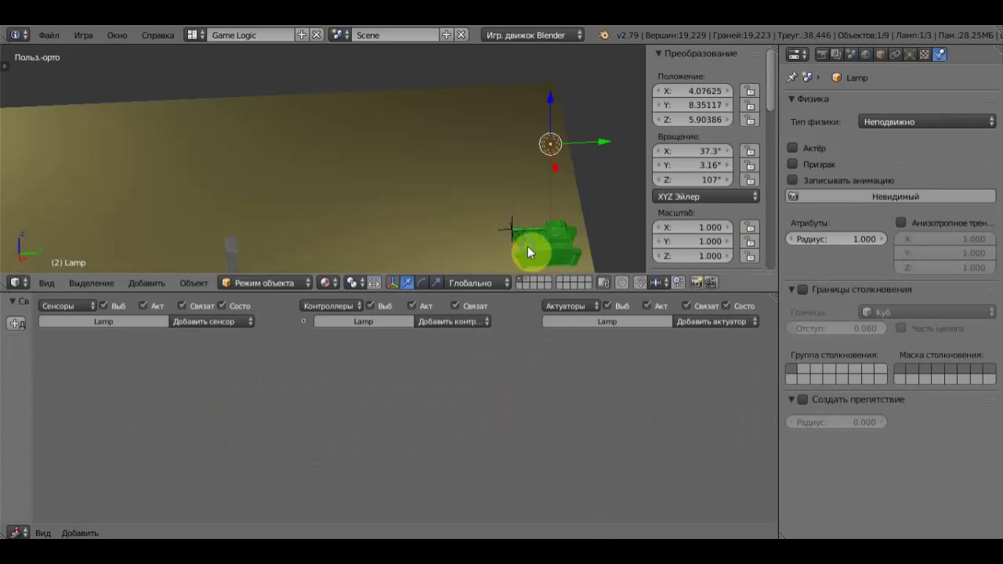
pyautogui.rightClick(530, 249)
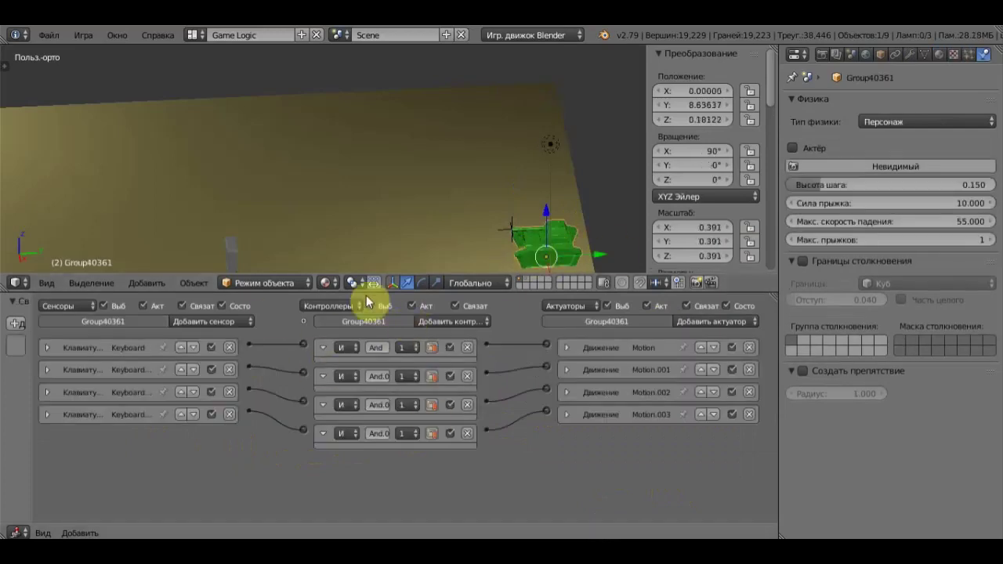
pyautogui.rightClick(233, 257)
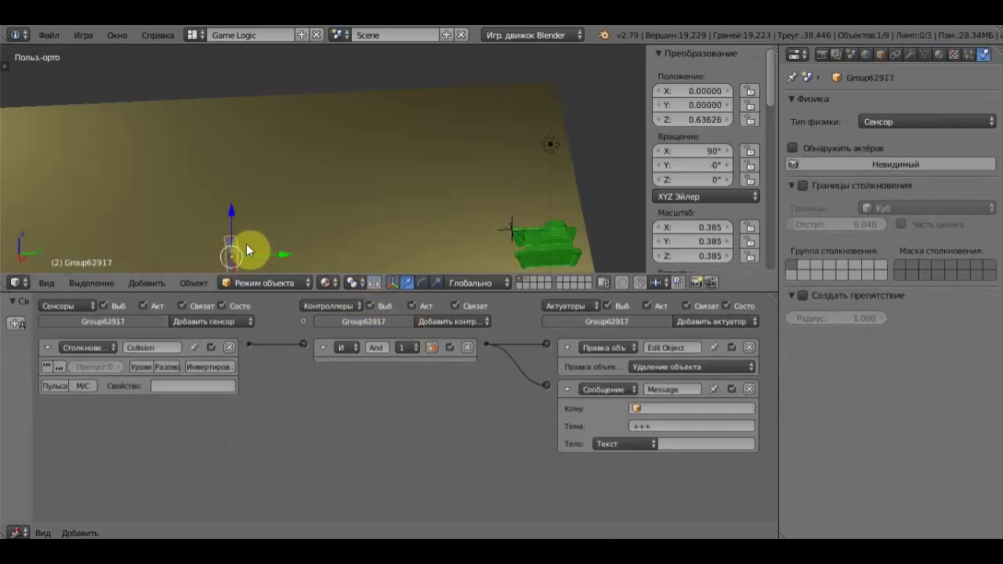
pyautogui.click(181, 386)
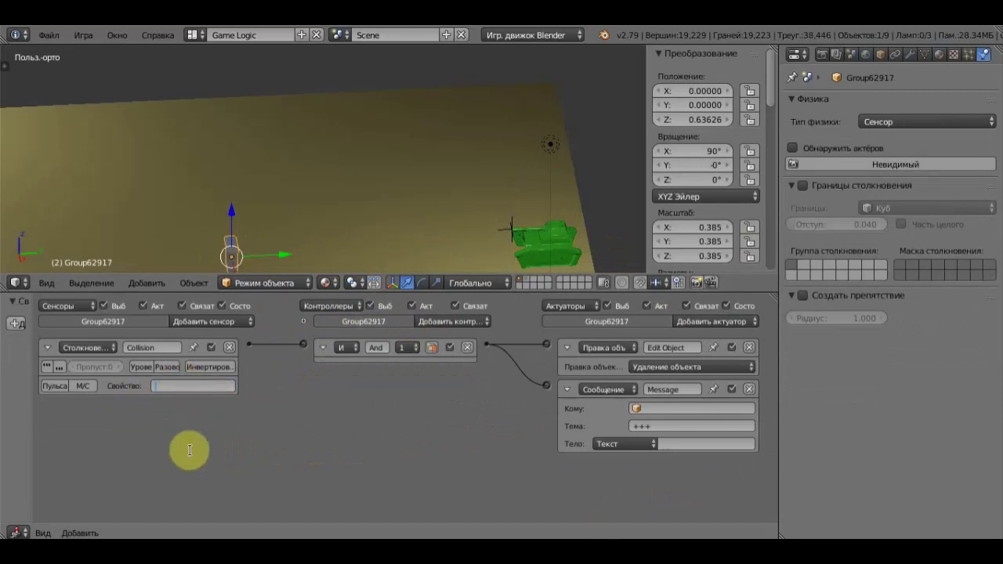
pyautogui.write('ky')
pyautogui.write('б')
pyautogui.press('Return')
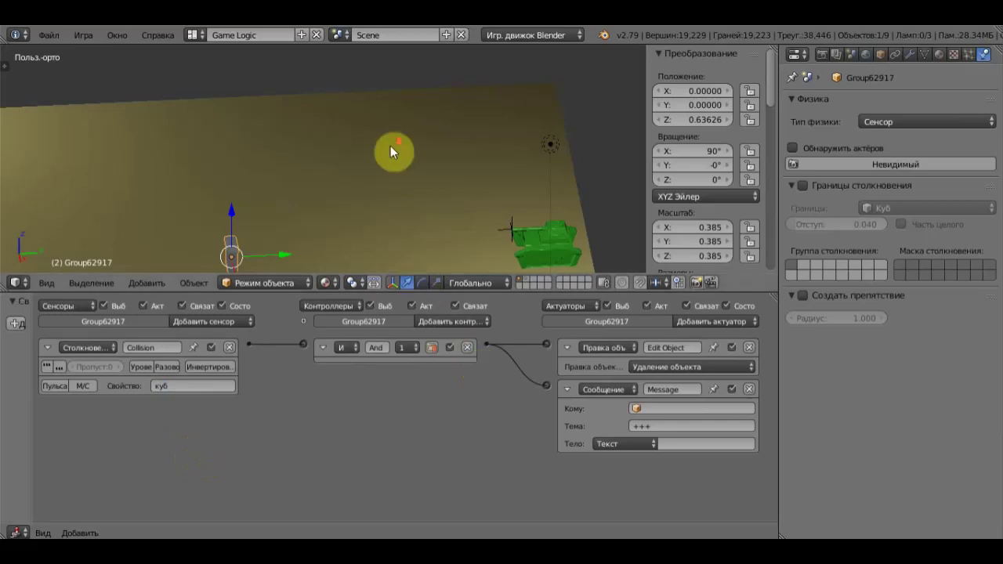
pyautogui.scroll(-2, 391, 149)
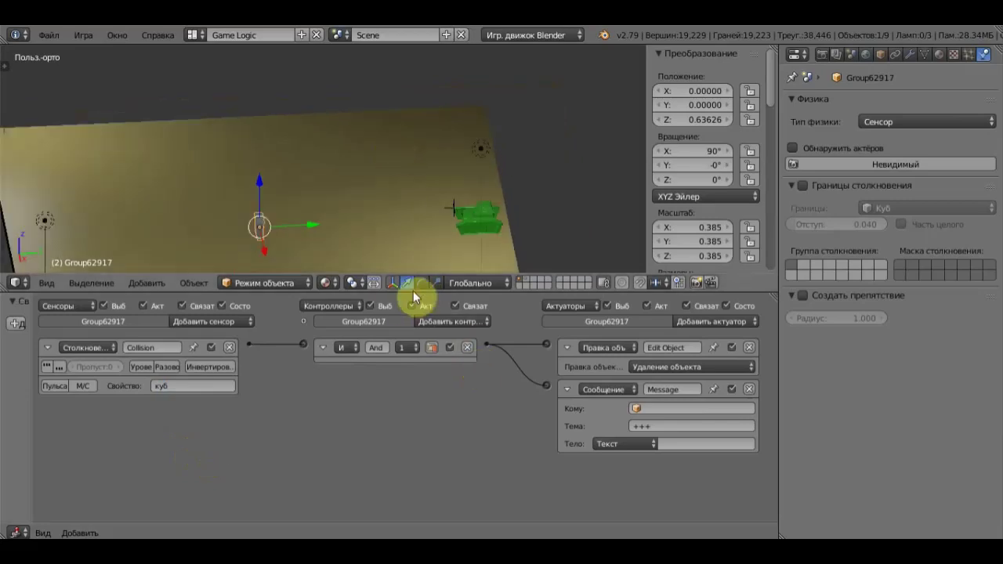
# Step: Enlarge the 3D view and run the game from the camera view, checking the 30 ammo counter
pyautogui.moveTo(409, 296); pyautogui.dragTo(409, 418)
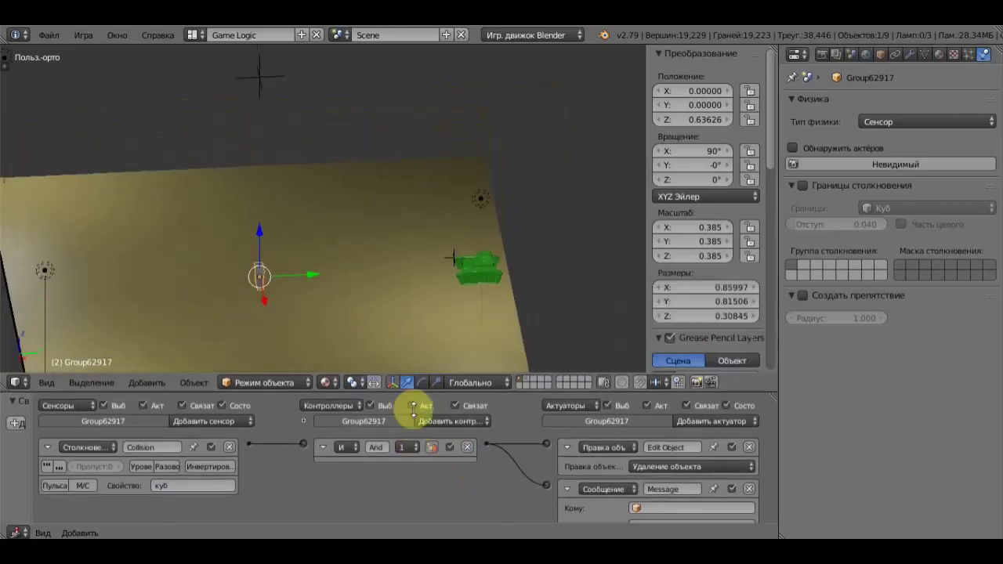
pyautogui.scroll(-2, 367, 311)
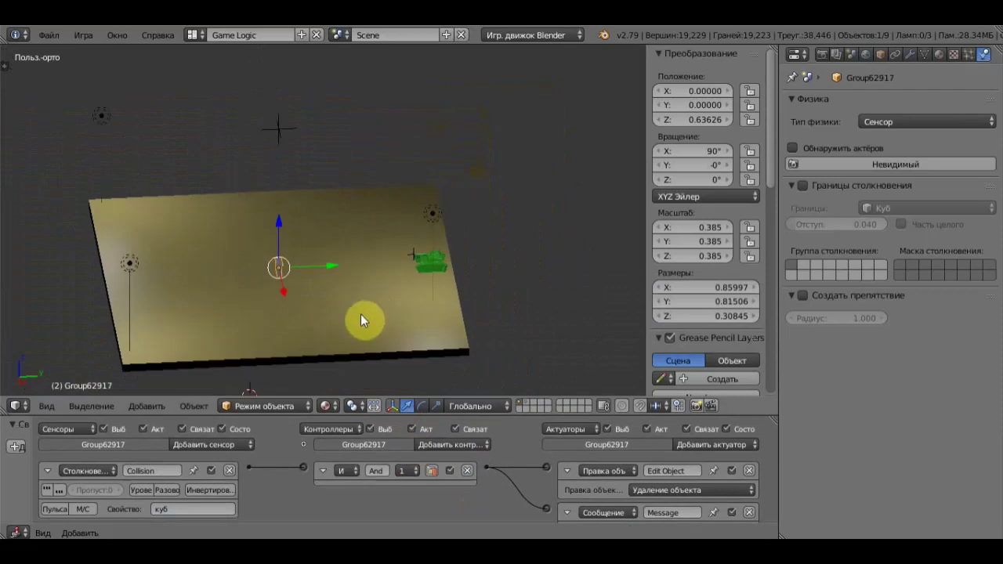
pyautogui.press('KP_0')
pyautogui.scroll(-3, 360, 320)
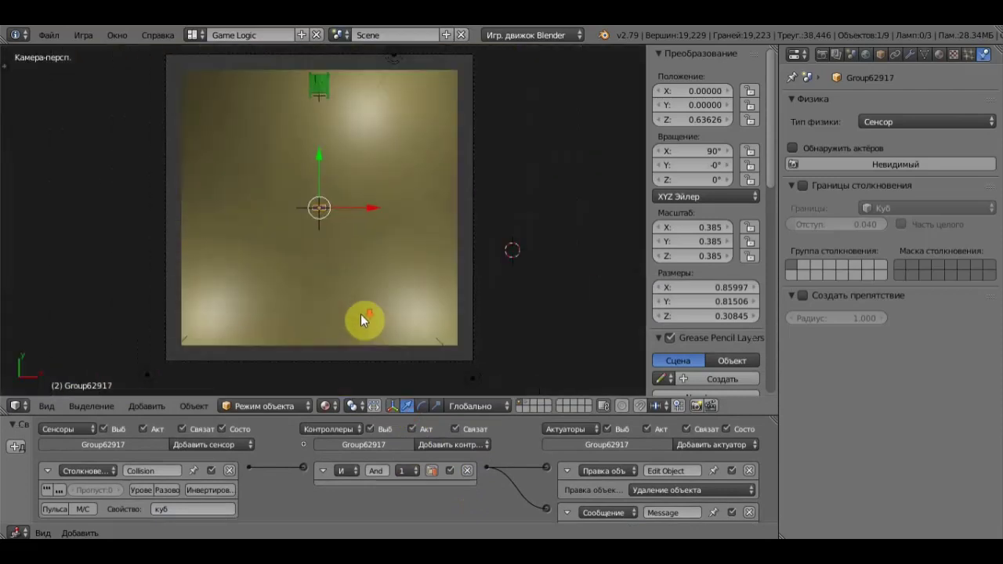
pyautogui.scroll(-2, 361, 321)
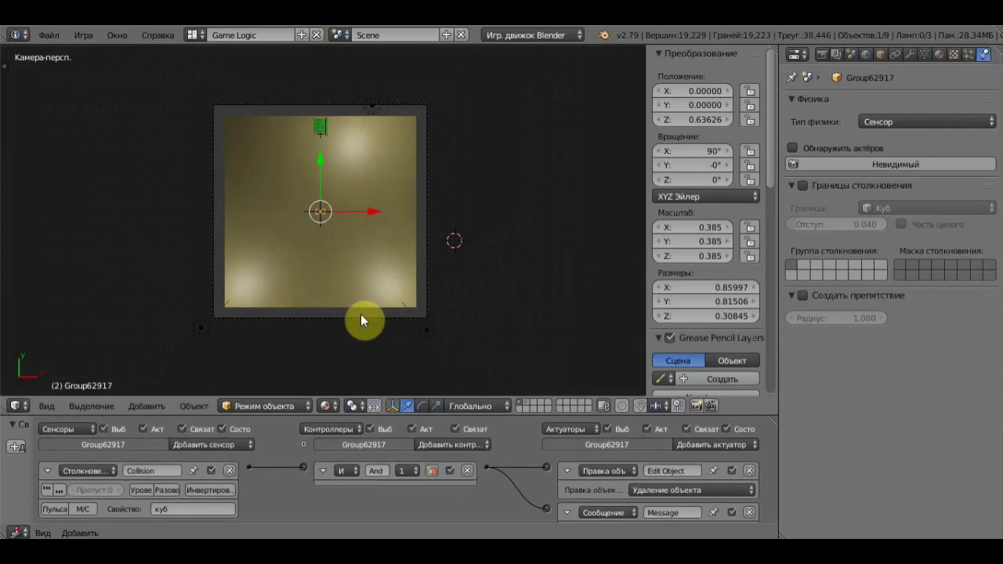
pyautogui.press('p')
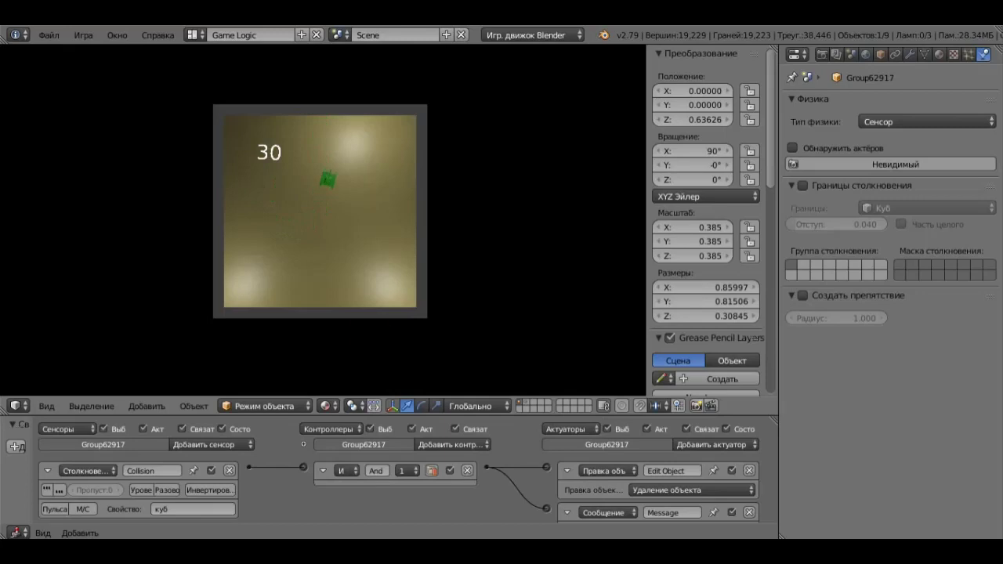
pyautogui.press('Escape')
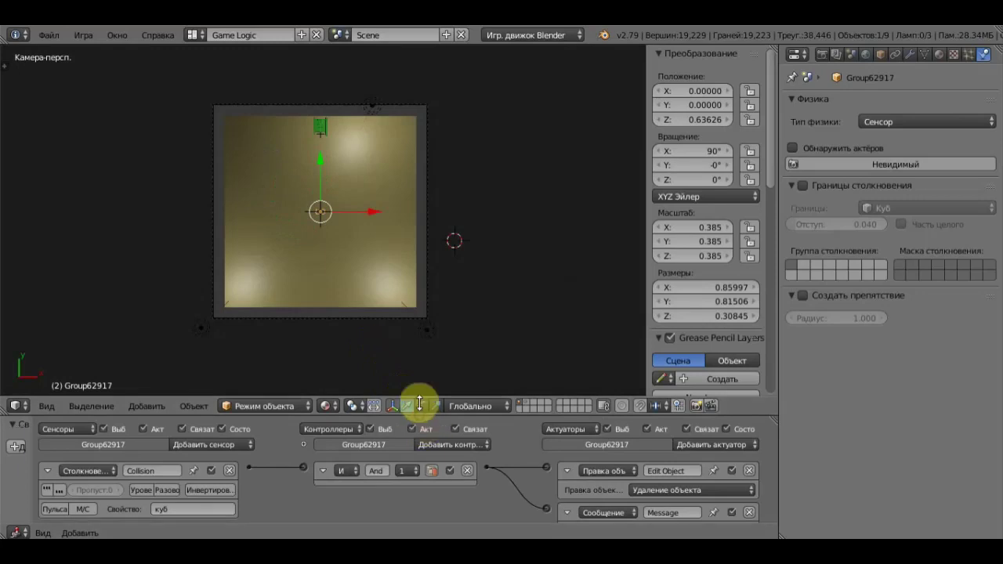
# Step: Enlarge the logic editor and inspect the logic bricks of Пустышка and Group62917
pyautogui.moveTo(419, 403); pyautogui.dragTo(423, 239)
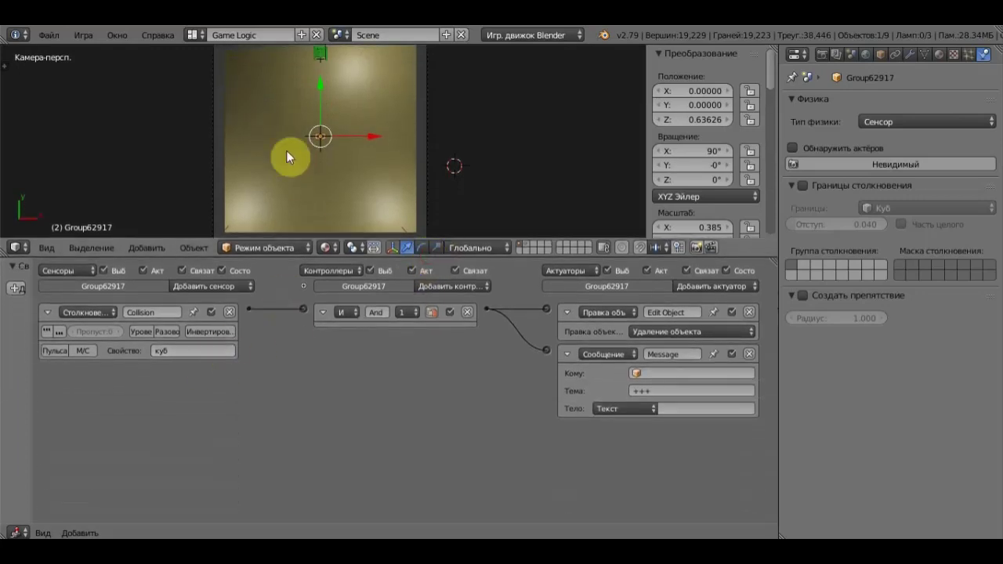
pyautogui.rightClick(321, 135)
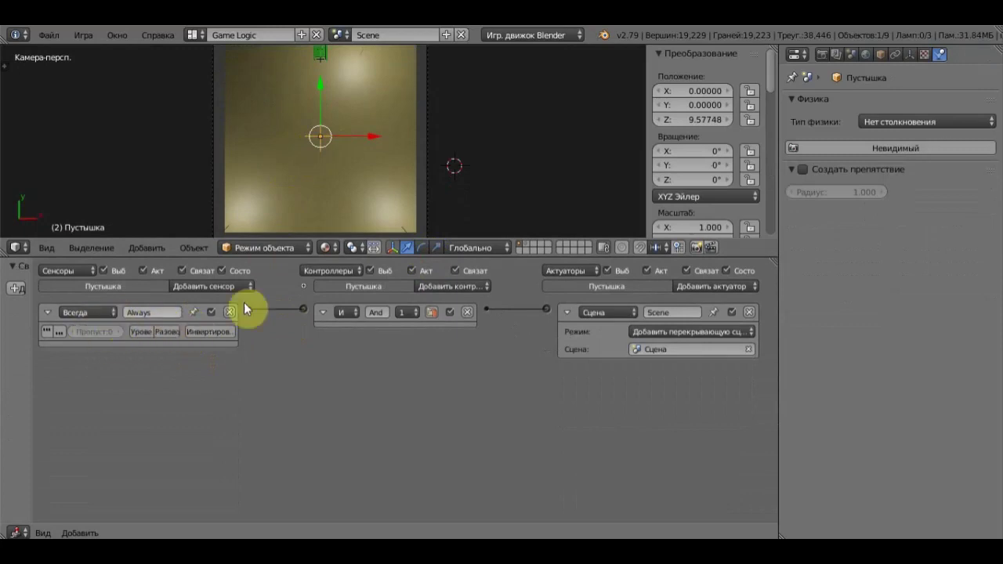
pyautogui.scroll(2, 347, 156)
pyautogui.scroll(2, 340, 150)
pyautogui.scroll(2, 326, 135)
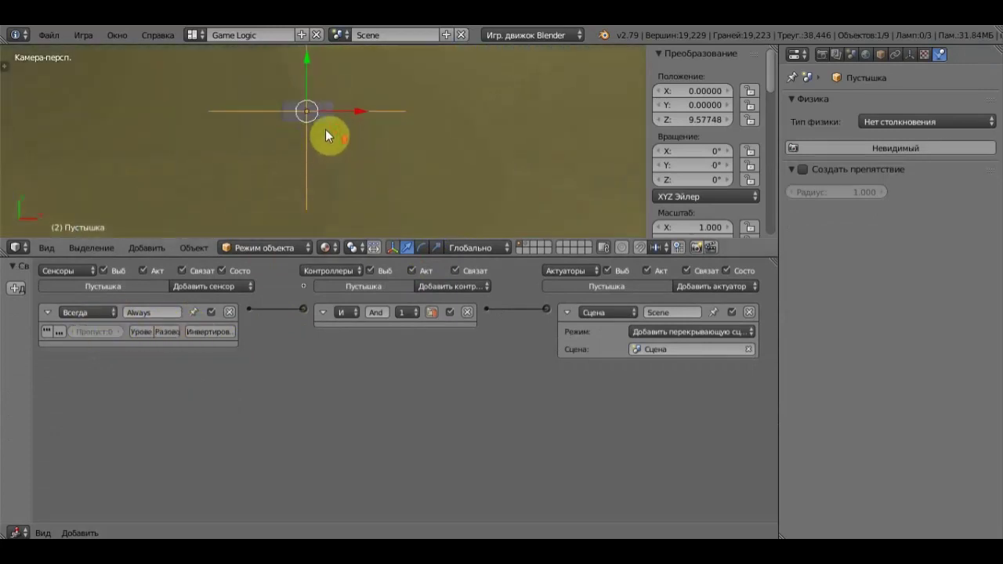
pyautogui.rightClick(329, 118)
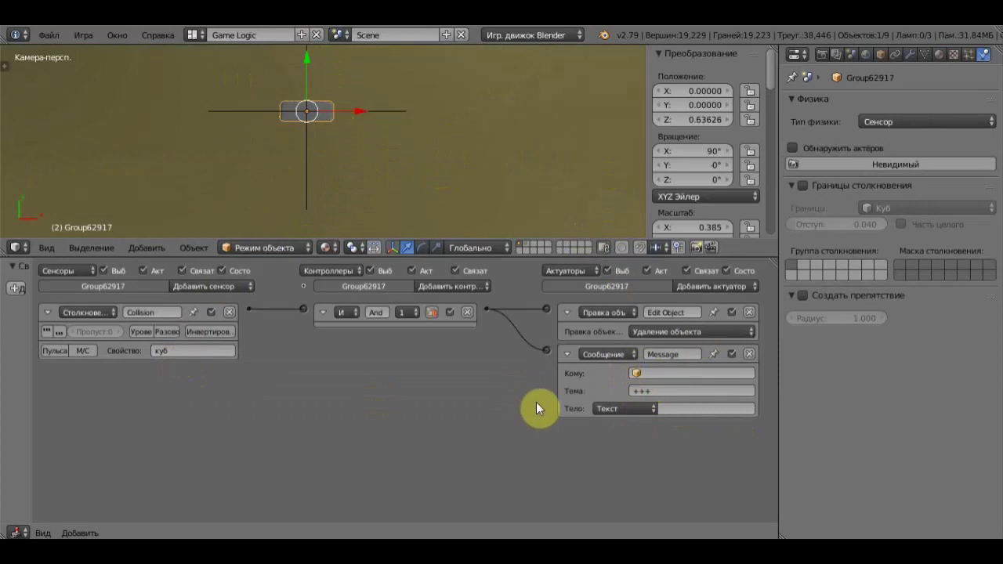
# Step: Run the game from the camera view, then select the Empty and edit its Message sensor subject
pyautogui.scroll(-2, 537, 408)
pyautogui.scroll(-2, 536, 408)
pyautogui.scroll(3, 518, 374)
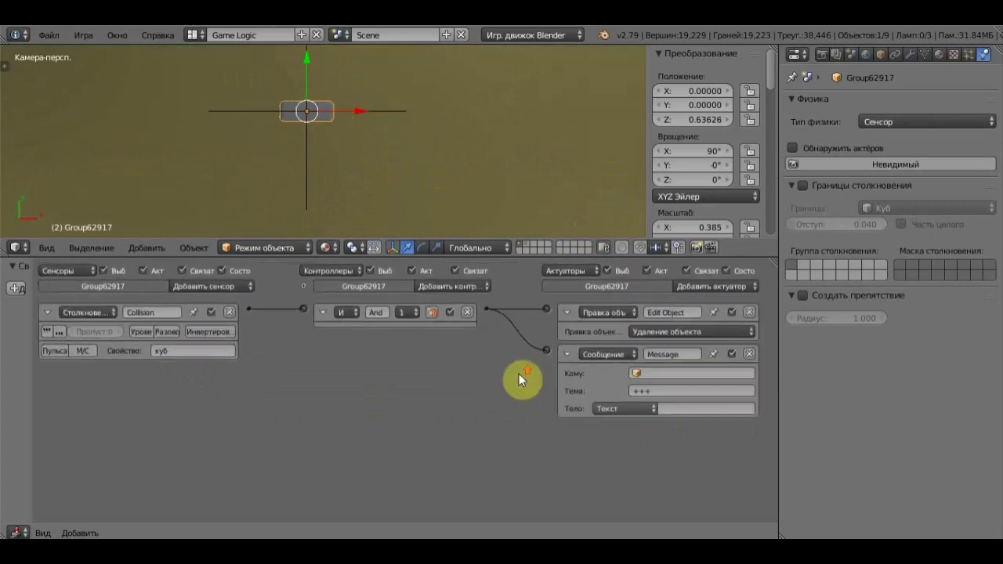
pyautogui.scroll(2, 518, 374)
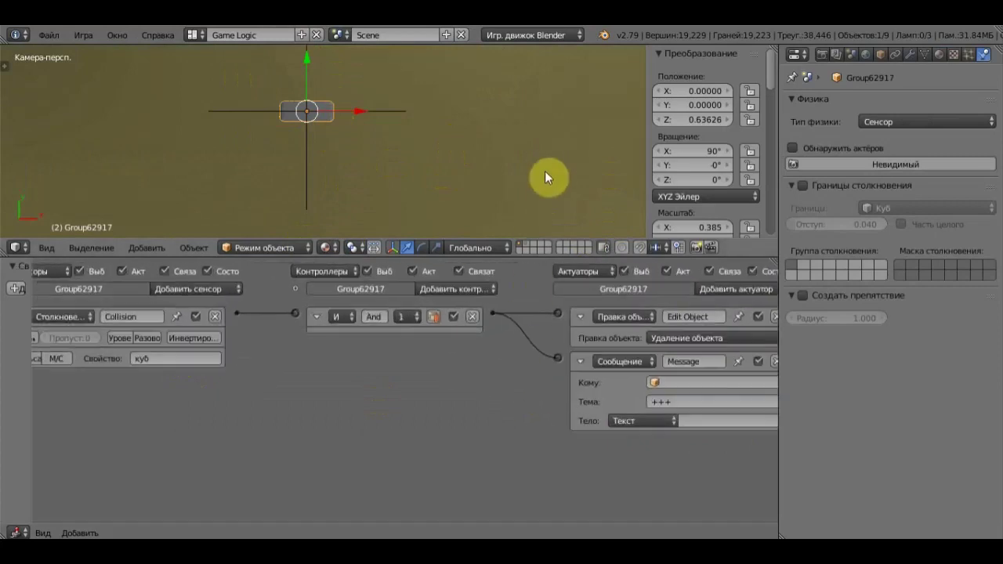
pyautogui.press('n')
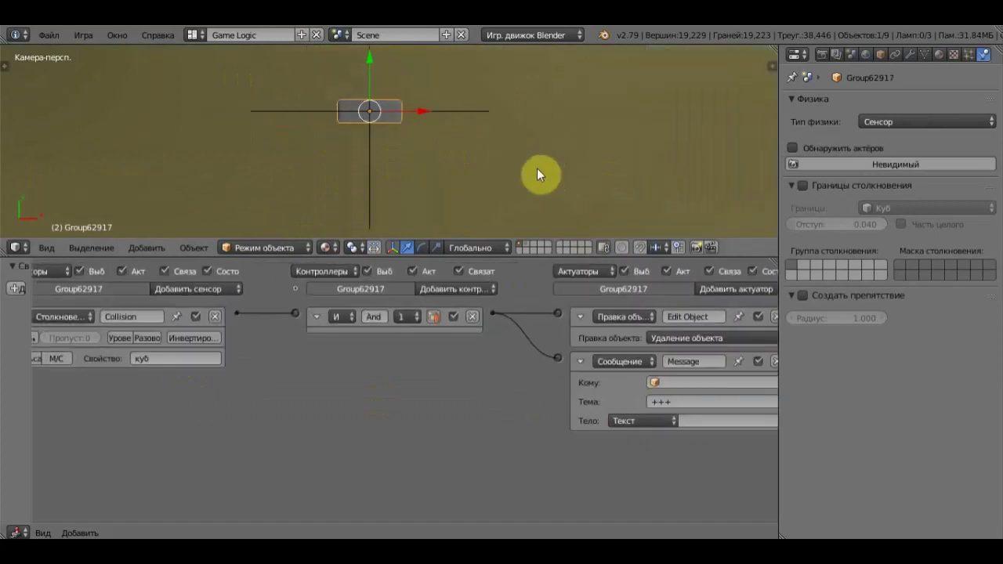
pyautogui.press('KP_0')
pyautogui.scroll(-3, 462, 146)
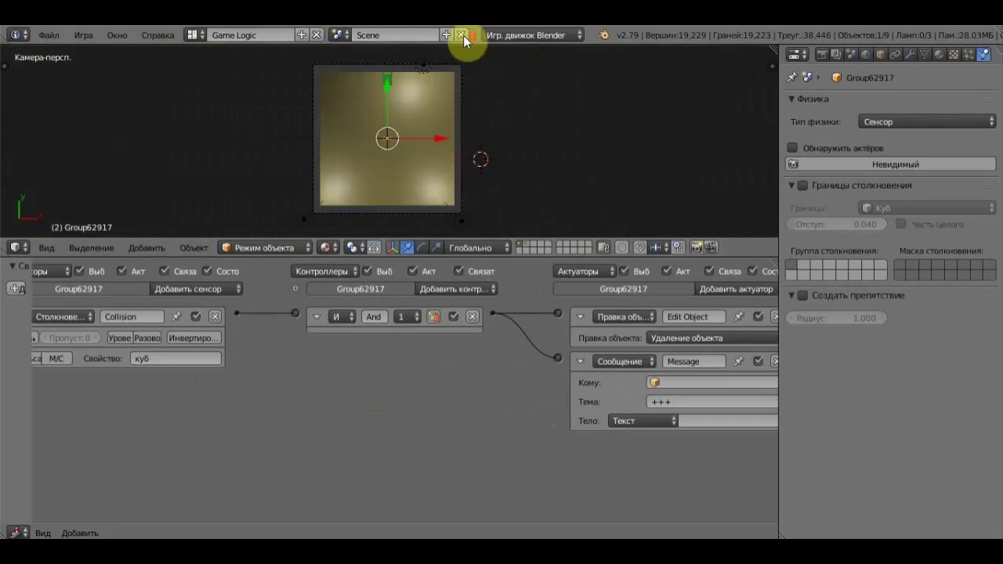
pyautogui.scroll(2, 490, 82)
pyautogui.press('p')
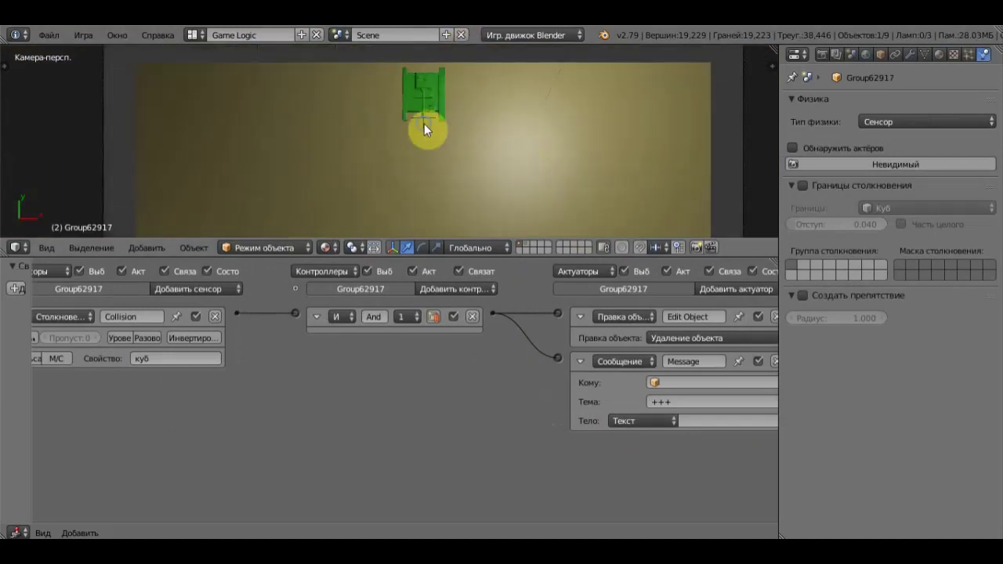
pyautogui.rightClick(424, 123)
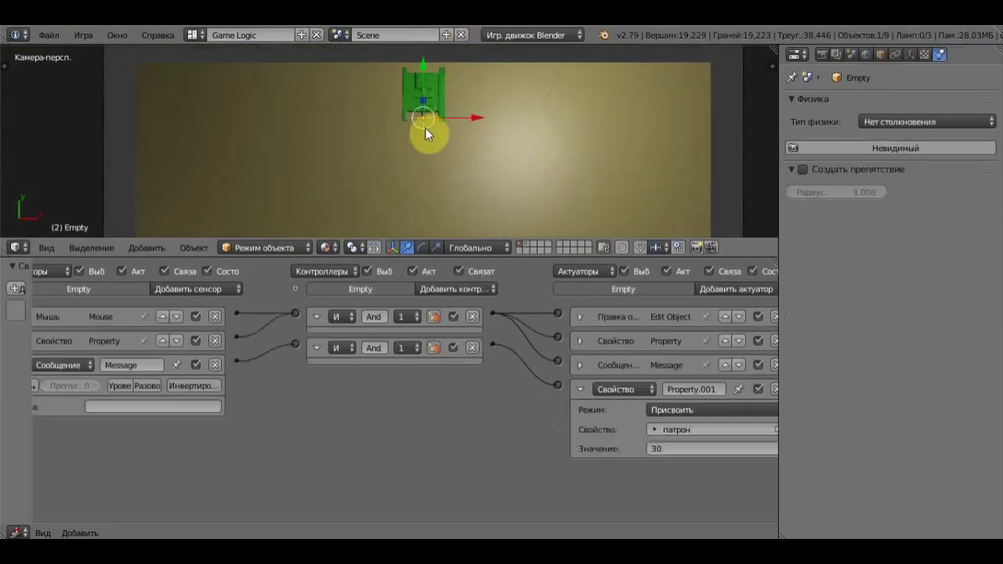
pyautogui.click(119, 408)
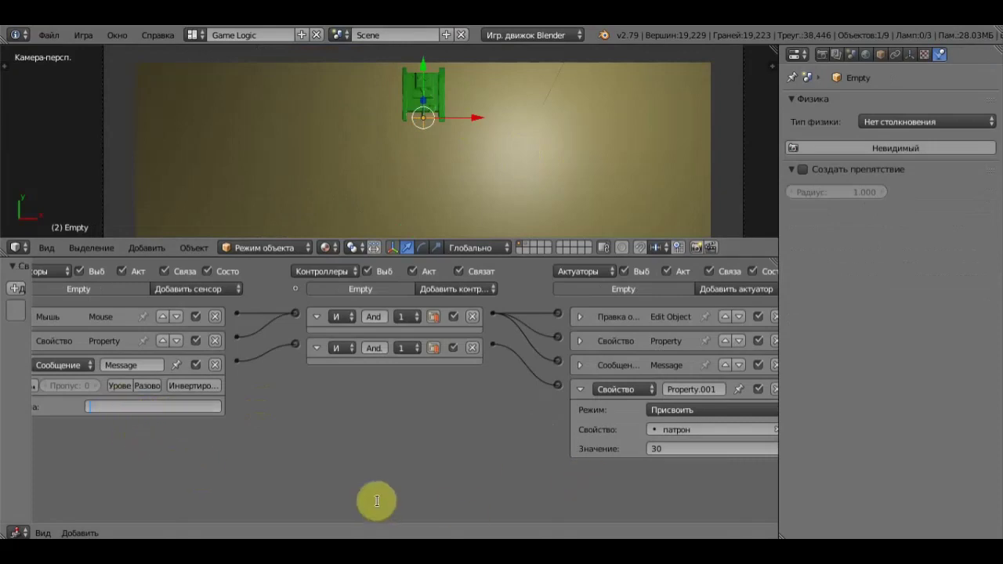
# Step: Set the Empty's Message sensor subject to +++
pyautogui.write('++')
pyautogui.write('+')
pyautogui.press('Return')
pyautogui.scroll(-2, 550, 107)
pyautogui.scroll(-2, 550, 107)
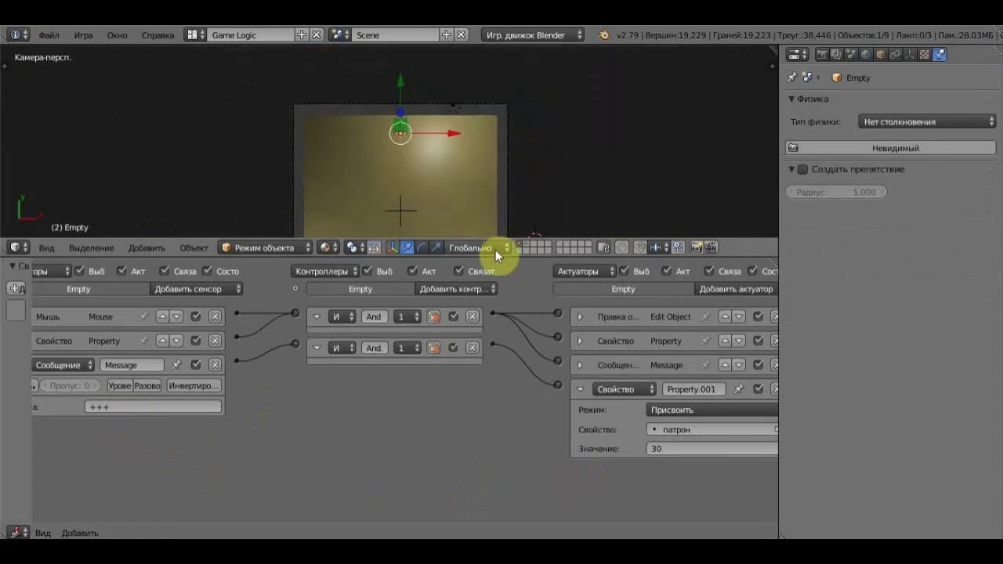
# Step: Enlarge and centre the camera view, then test-run the game to check the 30 counter
pyautogui.moveTo(506, 251); pyautogui.dragTo(477, 383)
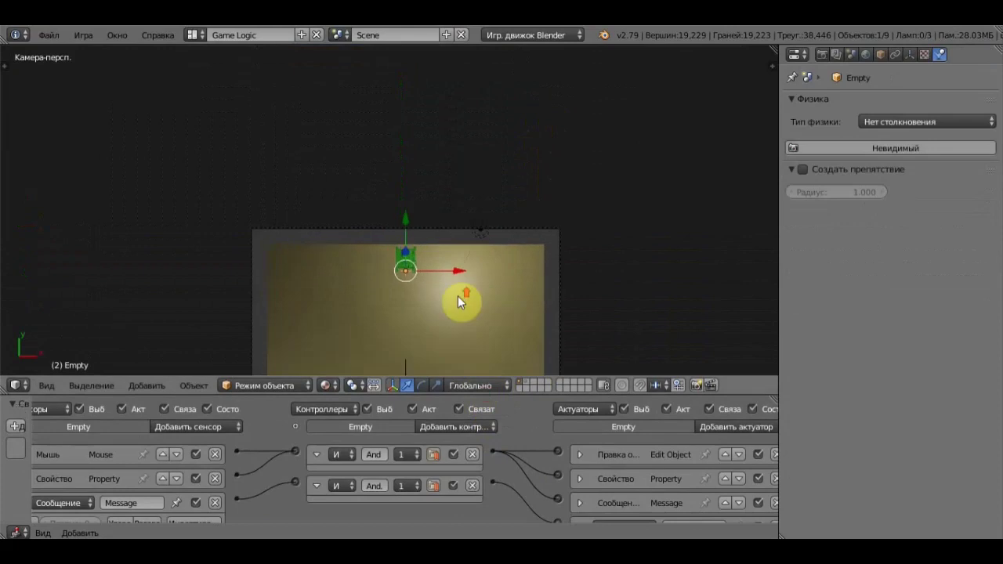
pyautogui.keyDown('shift'); pyautogui.moveTo(618, 284); pyautogui.dragTo(613, 145, button='middle'); pyautogui.keyUp('shift')
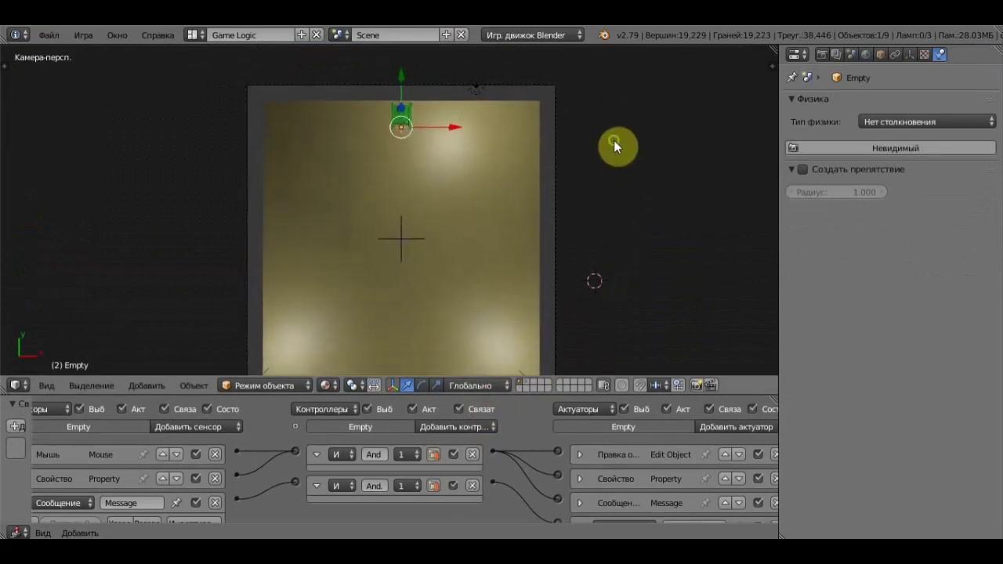
pyautogui.scroll(-2, 614, 141)
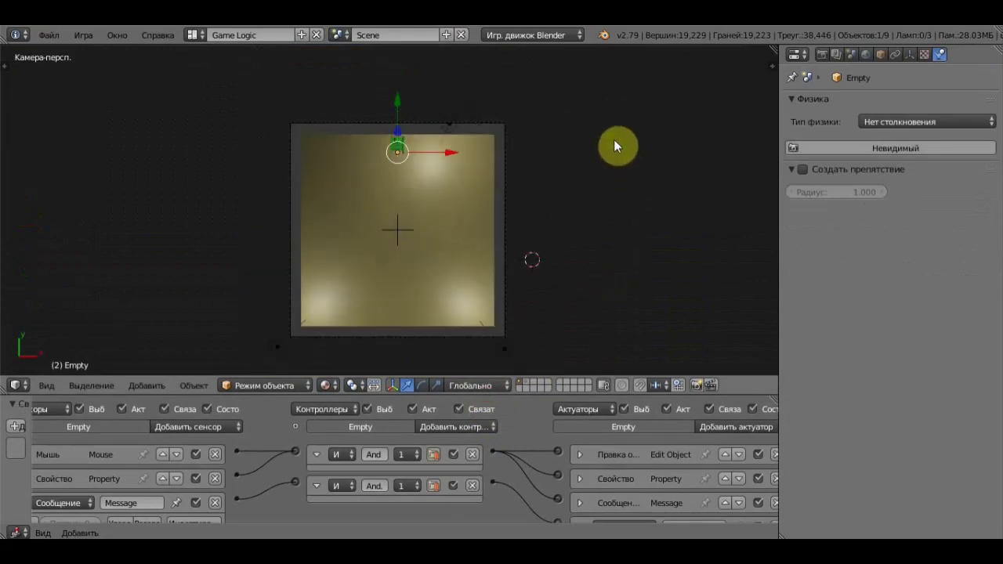
pyautogui.press('p')
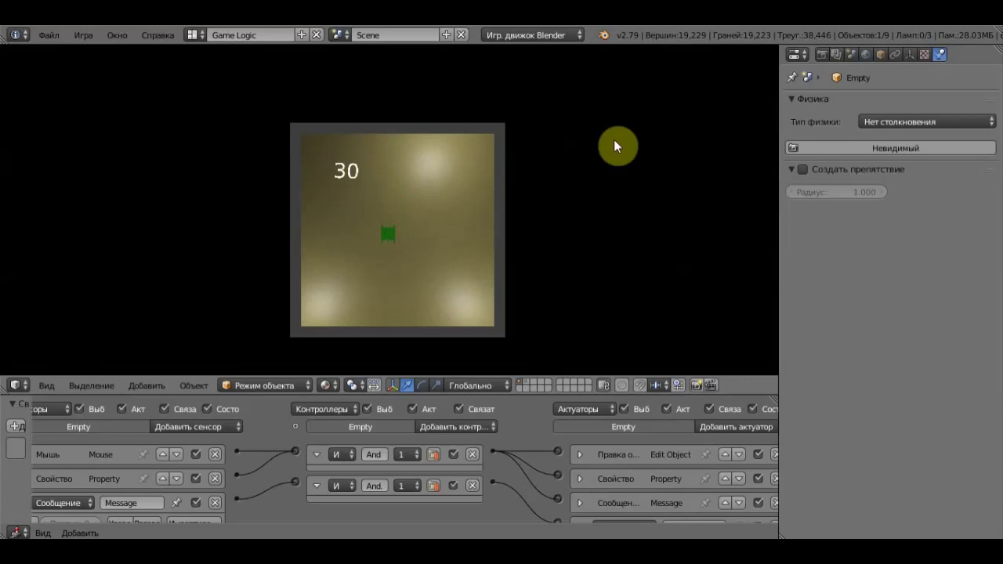
pyautogui.press('Escape')
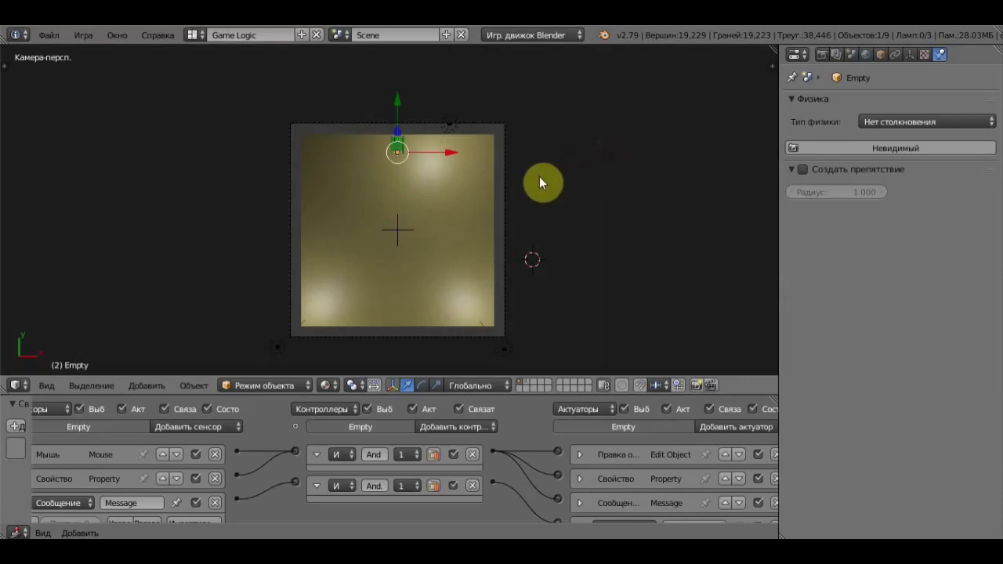
# Step: Leave camera view, orbit to the tank, and show its logic bricks and куб game property
pyautogui.scroll(3, 436, 208)
pyautogui.scroll(1, 436, 208)
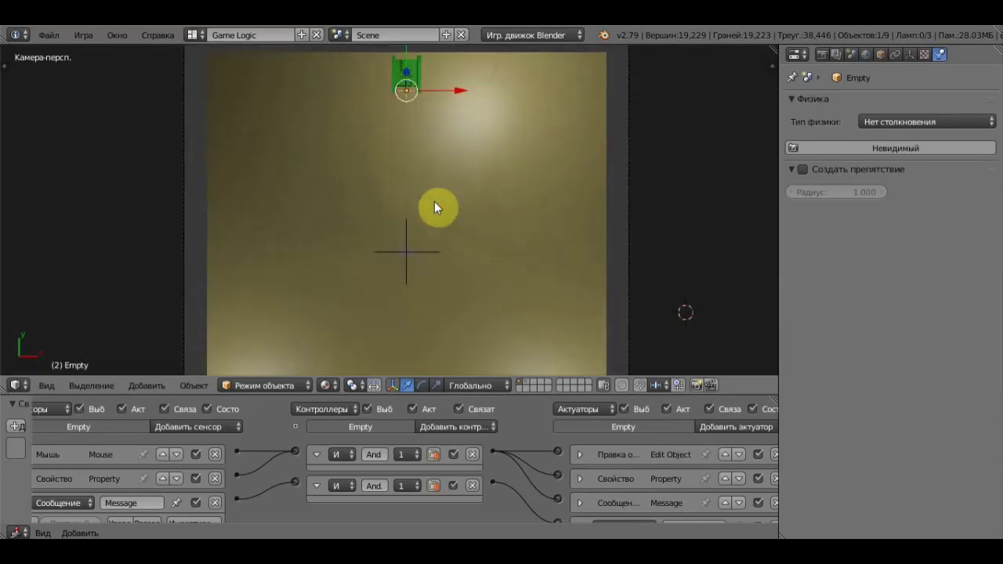
pyautogui.moveTo(341, 377); pyautogui.dragTo(359, 259)
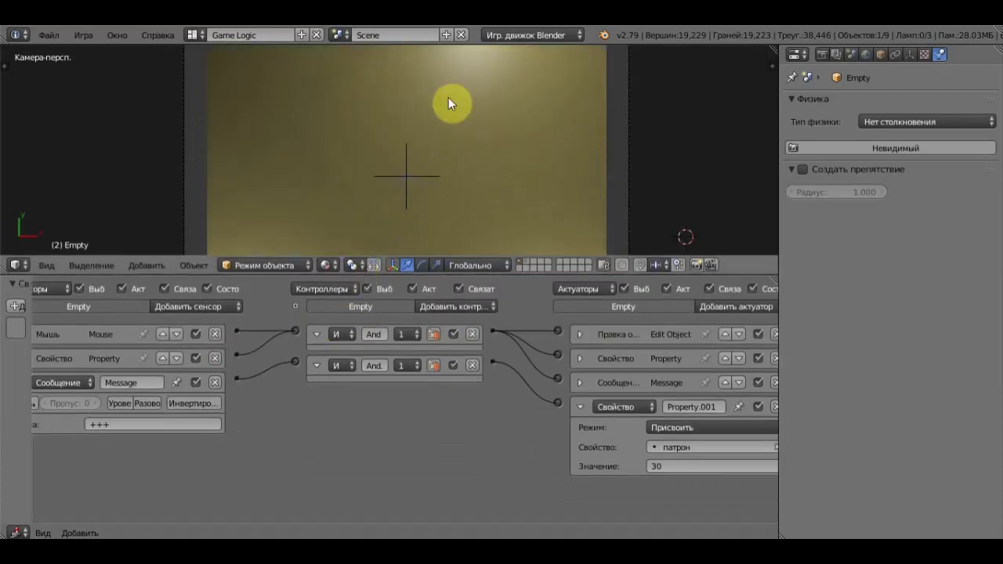
pyautogui.press('KP_0')
pyautogui.scroll(-3, 443, 151)
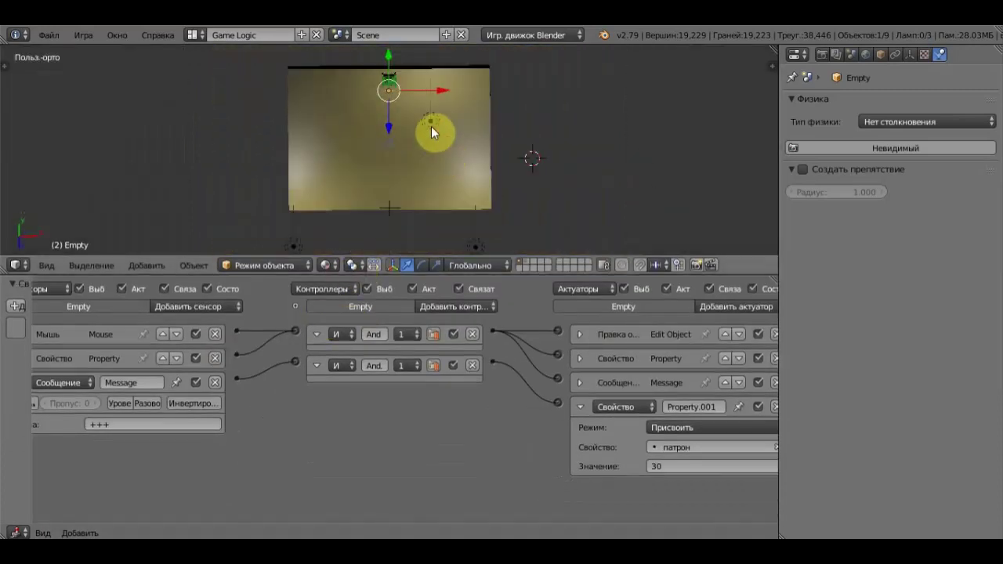
pyautogui.scroll(-1, 430, 141)
pyautogui.moveTo(430, 145)
pyautogui.mouseDown(button='middle')
pyautogui.moveTo(555, 55)
pyautogui.moveTo(537, 221)
pyautogui.mouseUp(button='middle')
pyautogui.scroll(5, 650, 112)
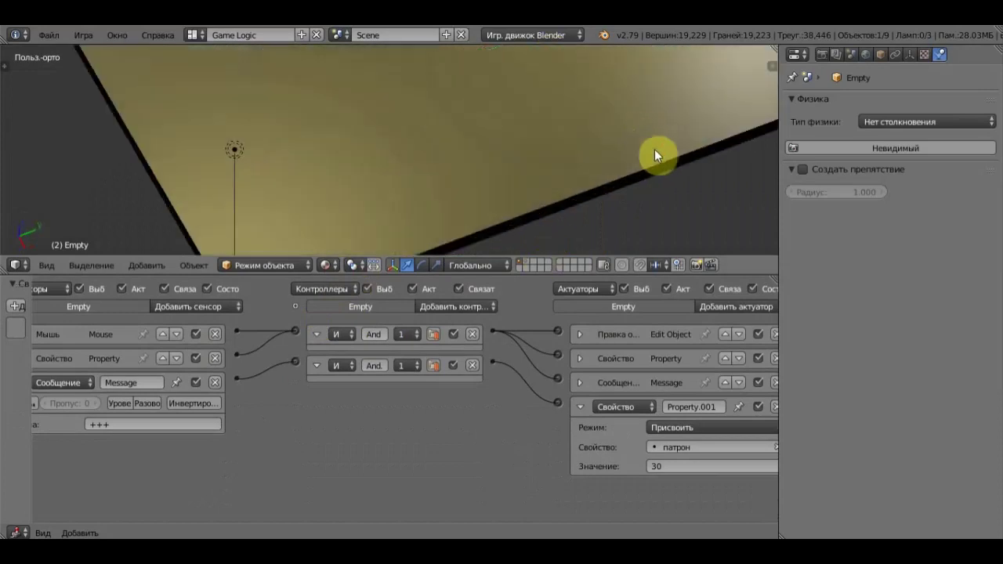
pyautogui.moveTo(412, 112); pyautogui.dragTo(459, 60, button='middle')
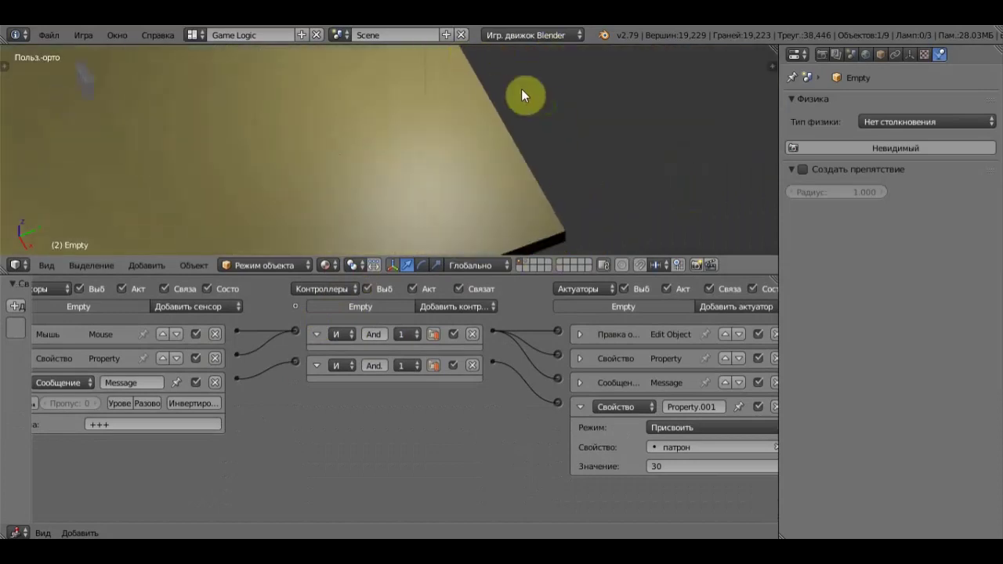
pyautogui.moveTo(521, 94)
pyautogui.mouseDown(button='middle')
pyautogui.moveTo(522, 81)
pyautogui.moveTo(571, 143)
pyautogui.moveTo(530, 146)
pyautogui.mouseUp(button='middle')
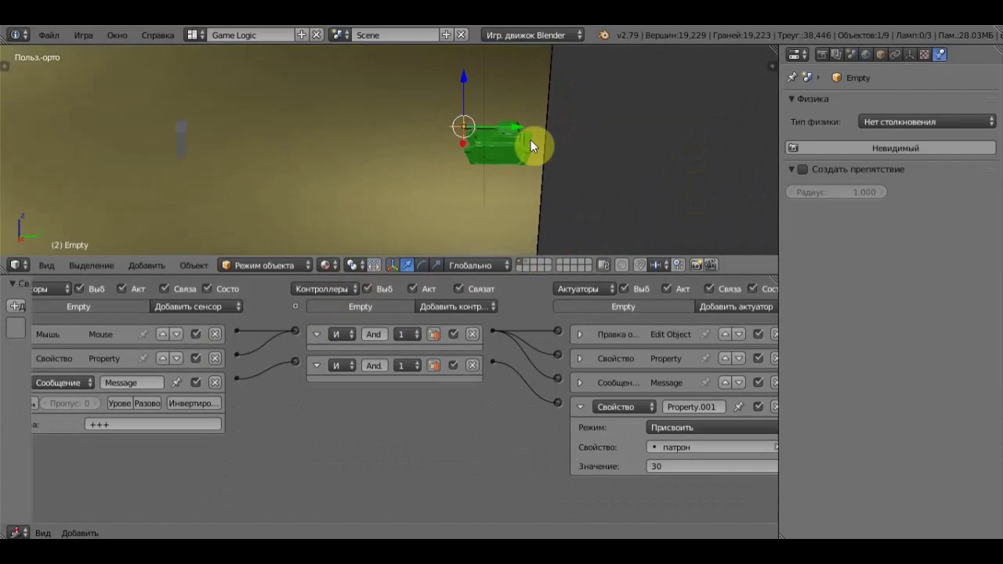
pyautogui.rightClick(492, 155)
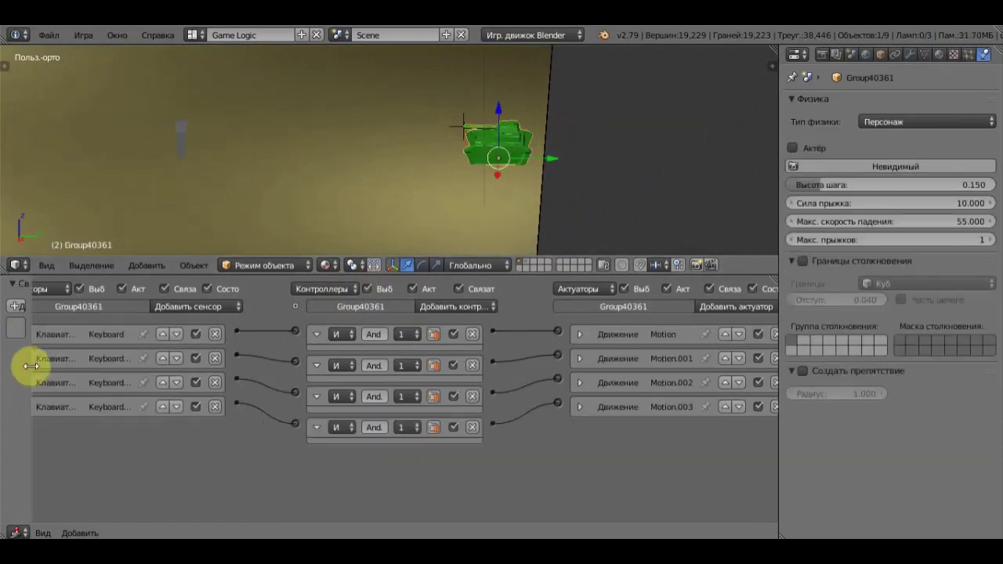
pyautogui.moveTo(30, 366); pyautogui.dragTo(180, 367)
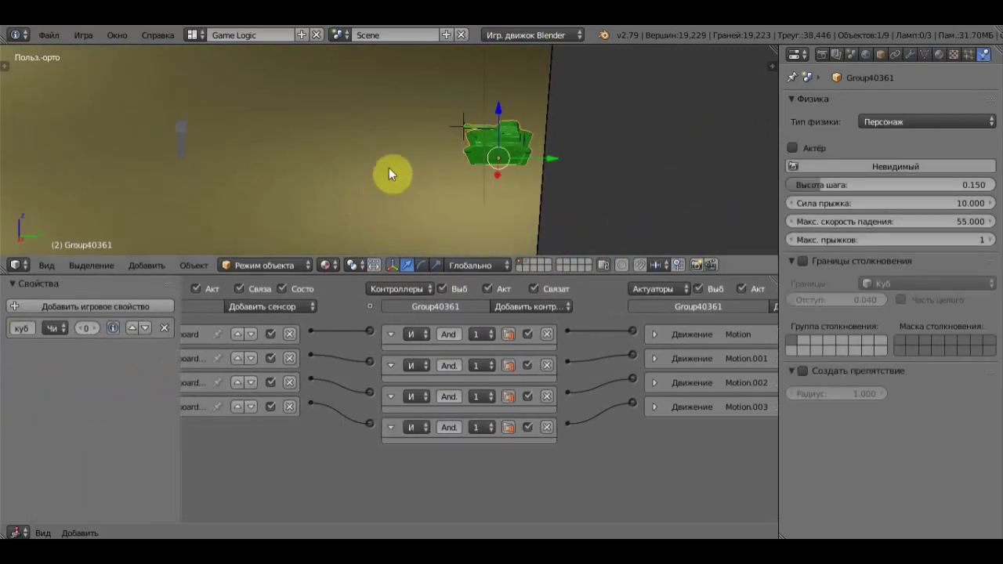
# Step: Clear the куб property filter from Group62917's Collision sensor
pyautogui.rightClick(184, 134)
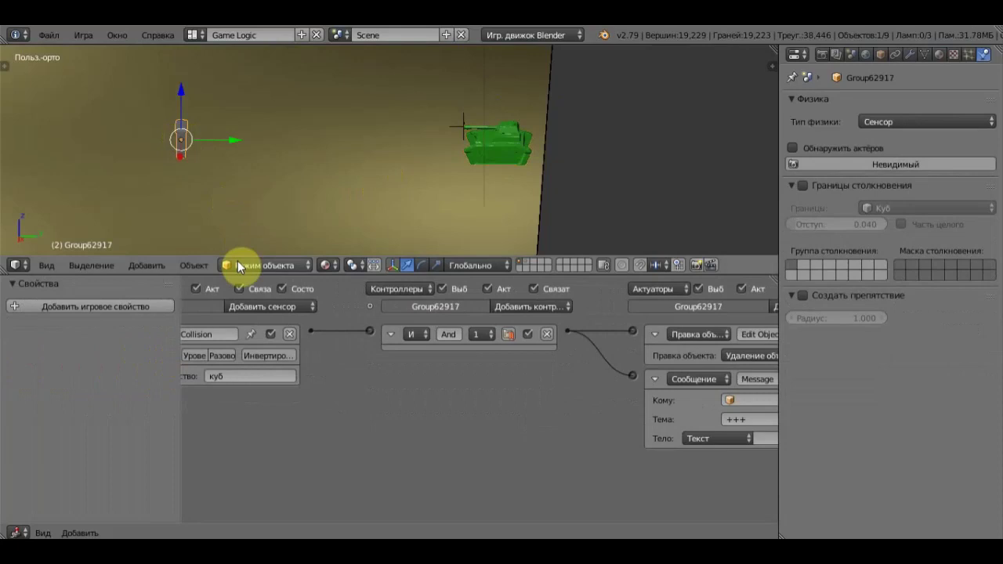
pyautogui.click(230, 376)
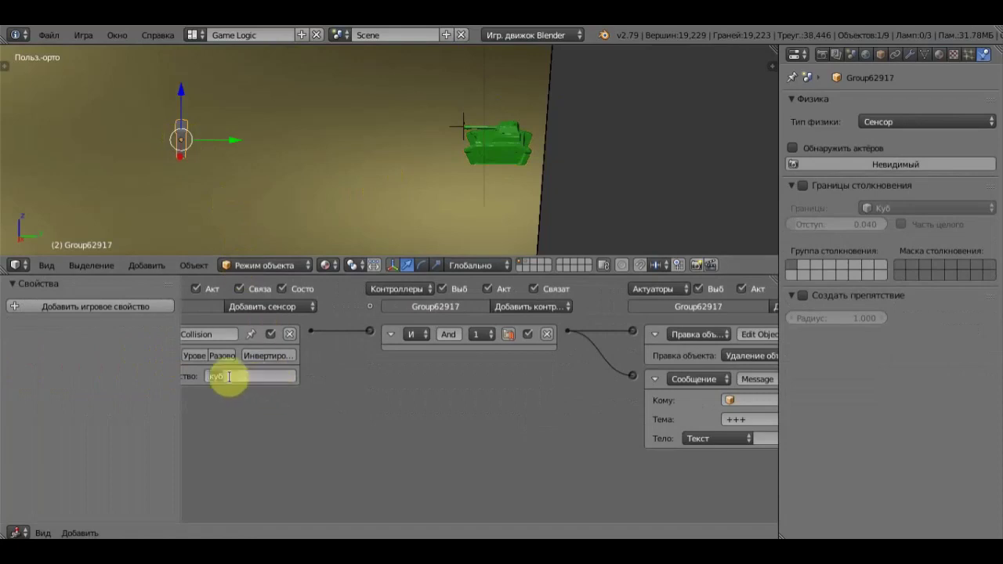
pyautogui.press('BackSpace')
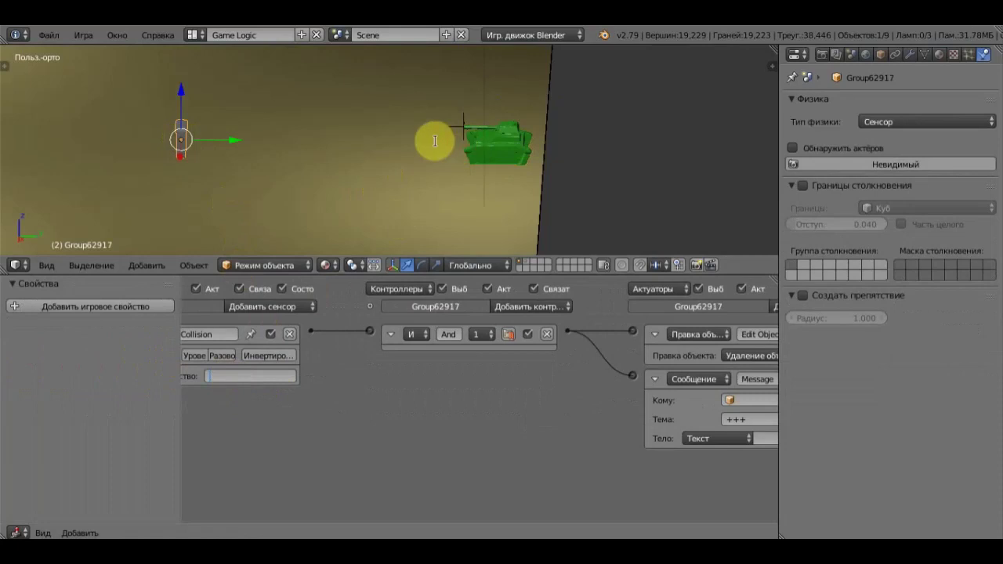
pyautogui.press('KP_8')
pyautogui.press('KP_8')
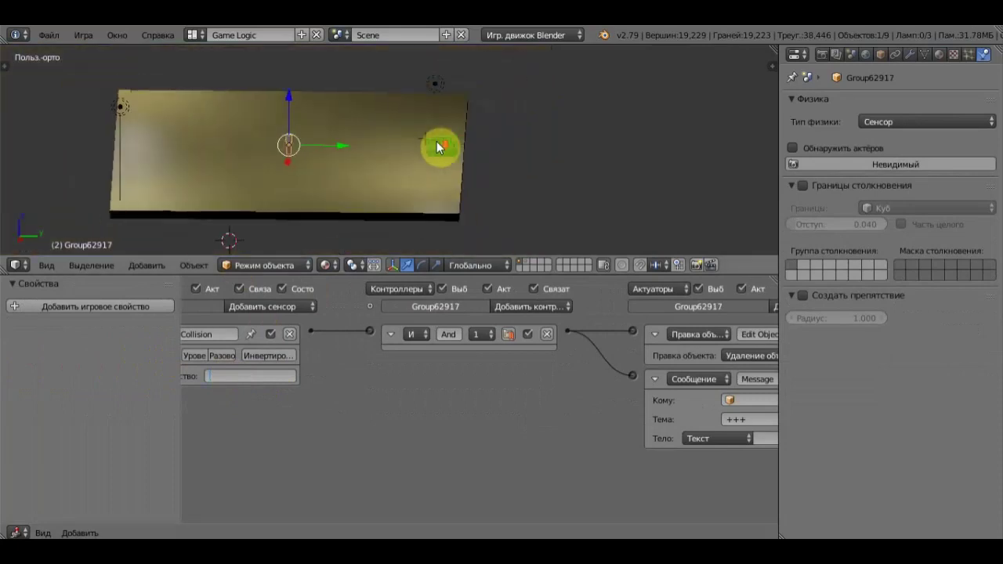
pyautogui.press('KP_8')
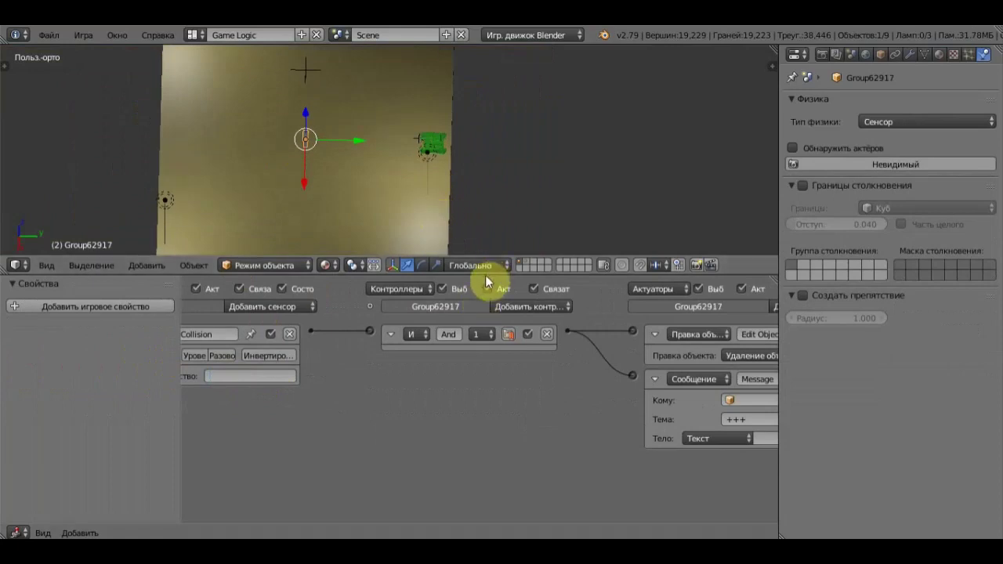
# Step: Test-run the game from the camera view, then orbit to a tilted view of the plane
pyautogui.moveTo(486, 274); pyautogui.dragTo(477, 412)
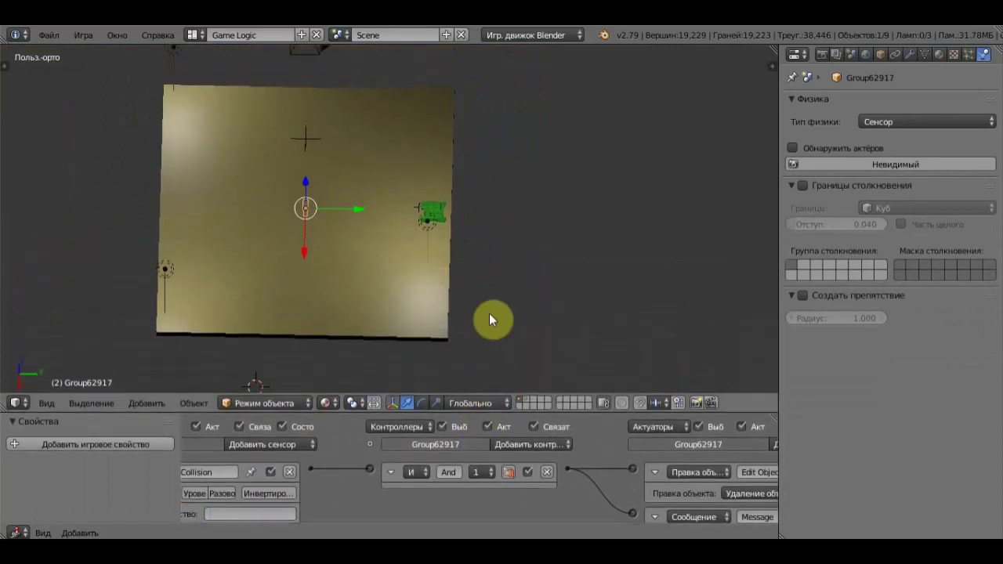
pyautogui.press('KP_0')
pyautogui.scroll(-1, 488, 314)
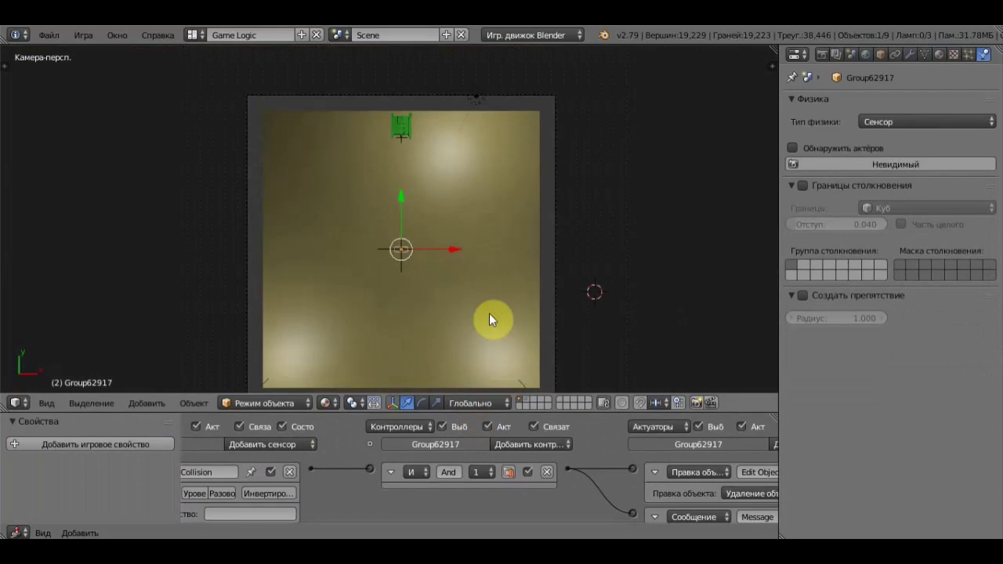
pyautogui.press('p')
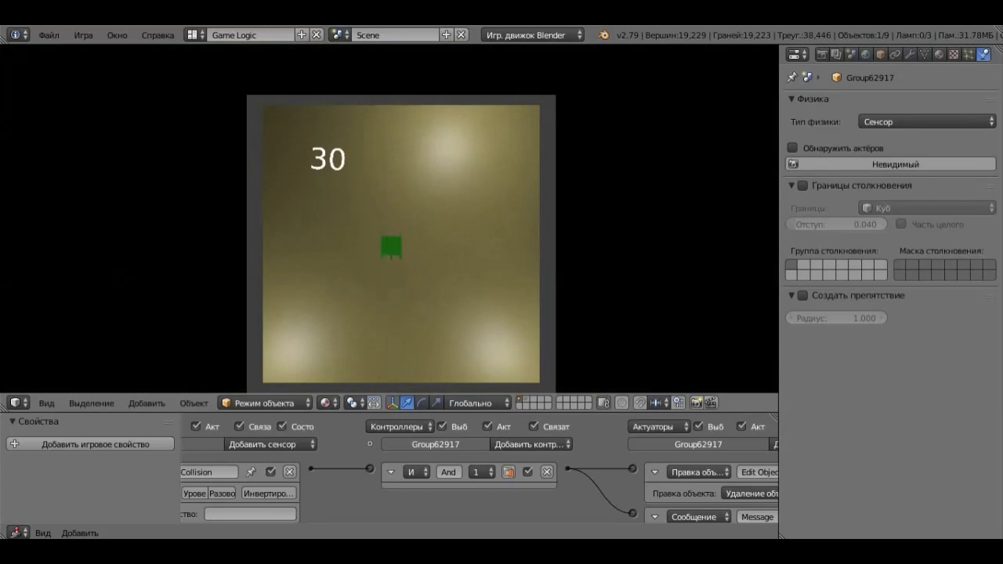
pyautogui.press('Escape')
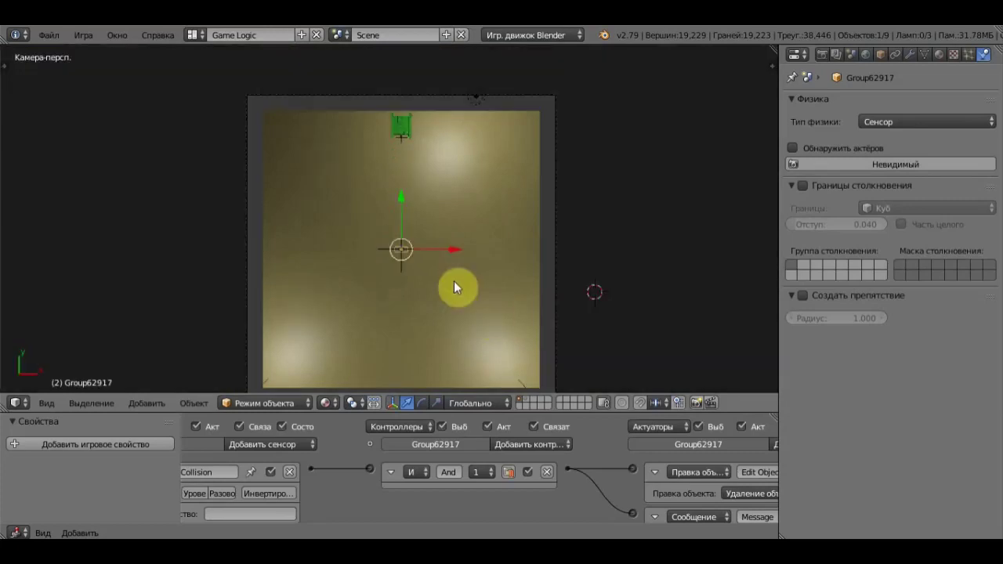
pyautogui.moveTo(457, 282); pyautogui.dragTo(422, 149, button='middle')
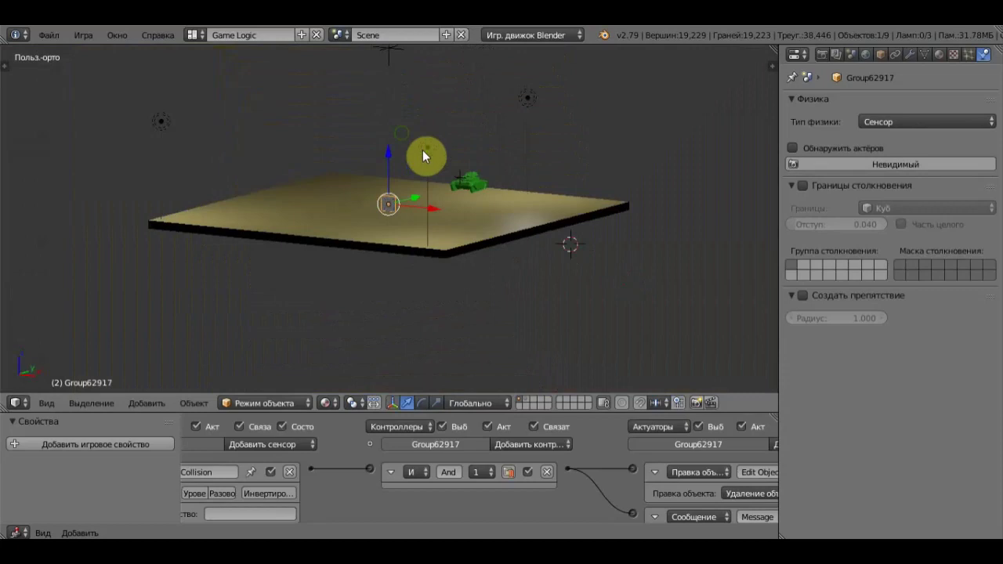
# Step: Zoom in on the Group62917 crate and delete it from the scene
pyautogui.scroll(2, 445, 162)
pyautogui.scroll(2, 400, 165)
pyautogui.scroll(2, 399, 164)
pyautogui.scroll(3, 400, 163)
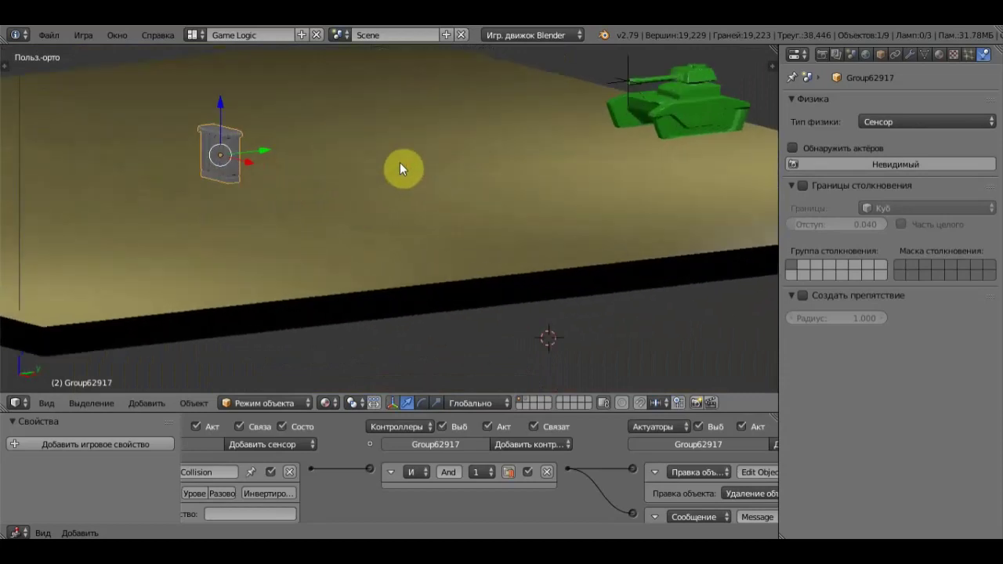
pyautogui.moveTo(399, 162)
pyautogui.mouseDown(button='middle')
pyautogui.moveTo(671, 150)
pyautogui.moveTo(381, 148)
pyautogui.moveTo(406, 137)
pyautogui.mouseUp(button='middle')
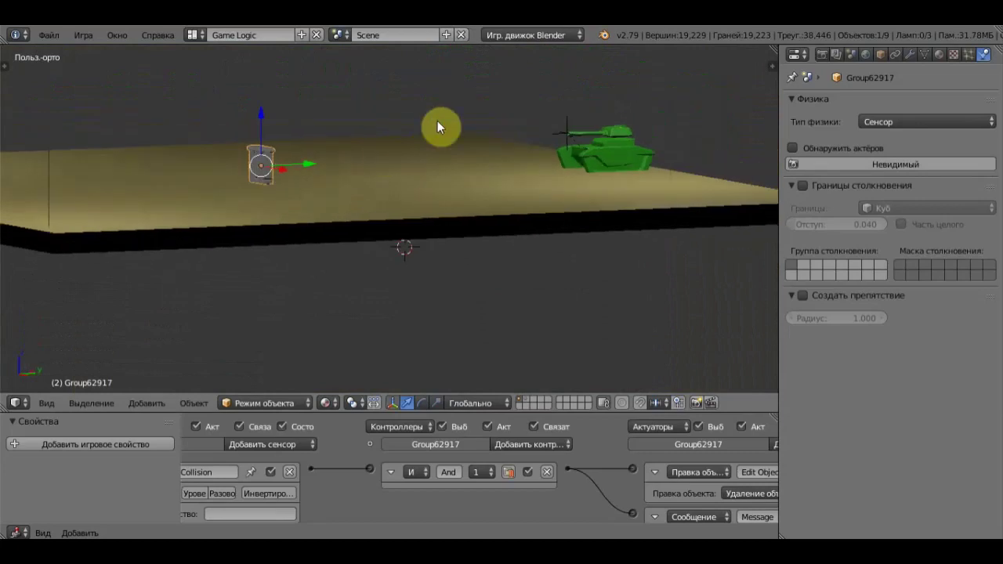
pyautogui.press('x')
pyautogui.click(292, 161)
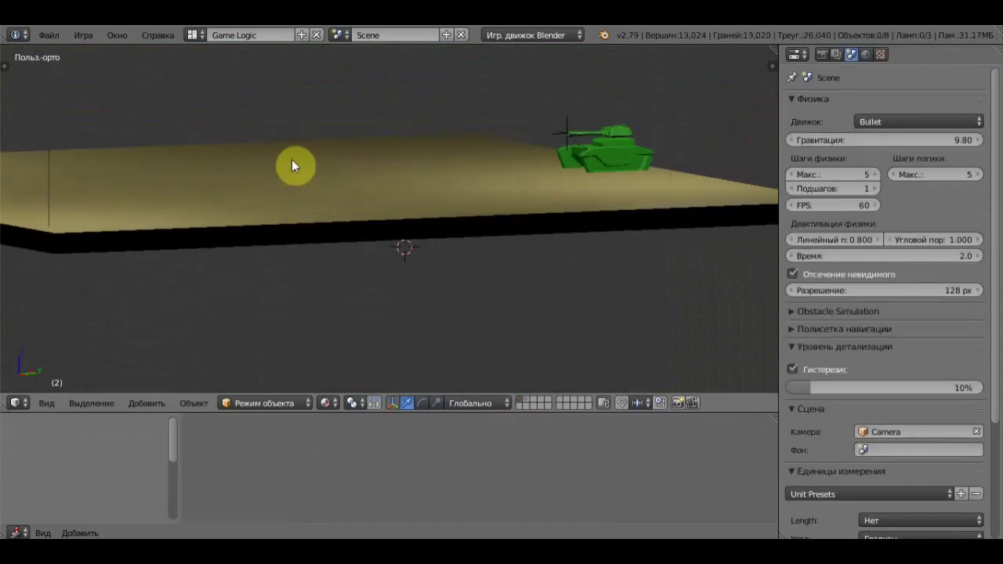
pyautogui.click(56, 36)
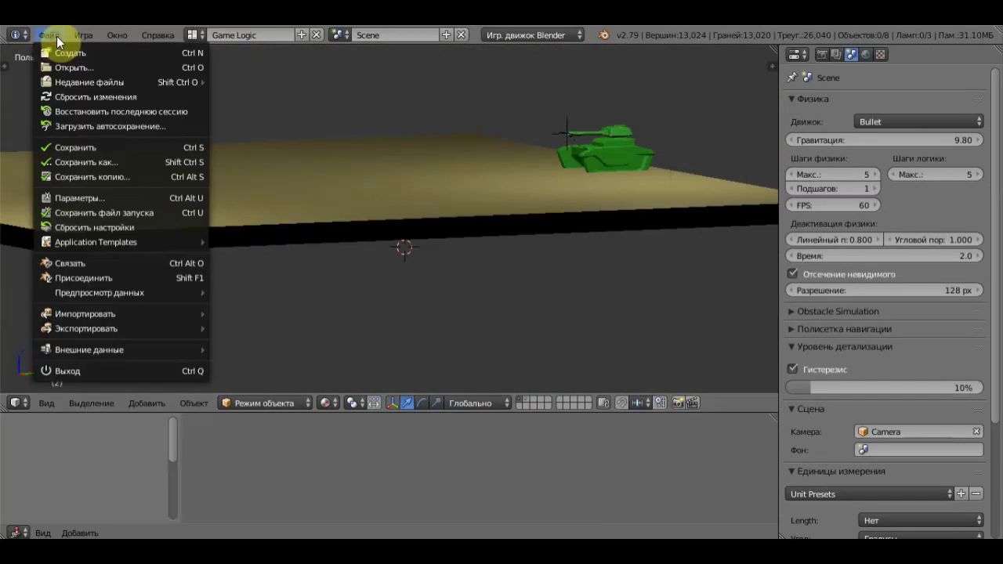
# Step: Add a cube, move it to the plank's left end, shrink it and lower it onto the plank
pyautogui.hotkey('shift', 'a')
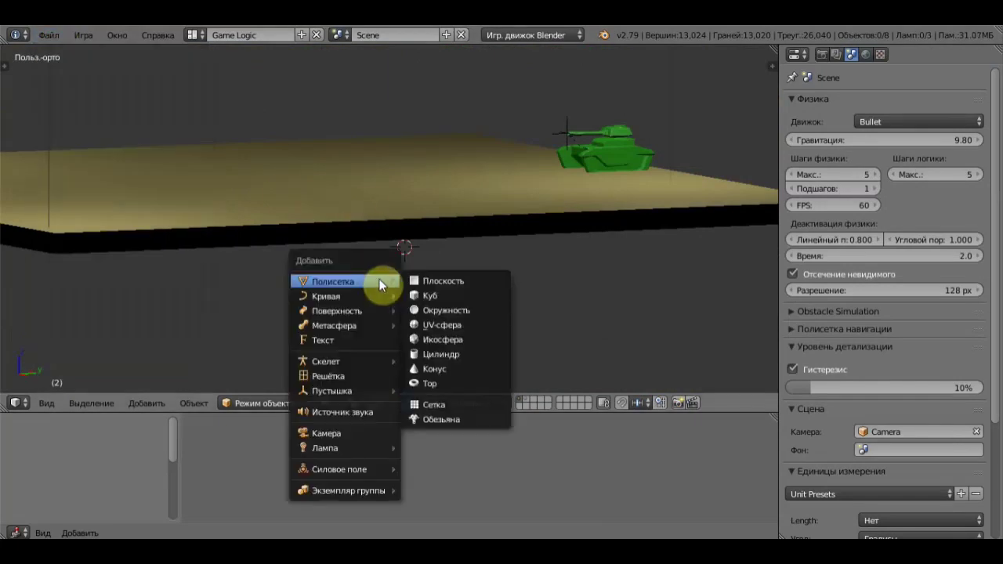
pyautogui.click(443, 296)
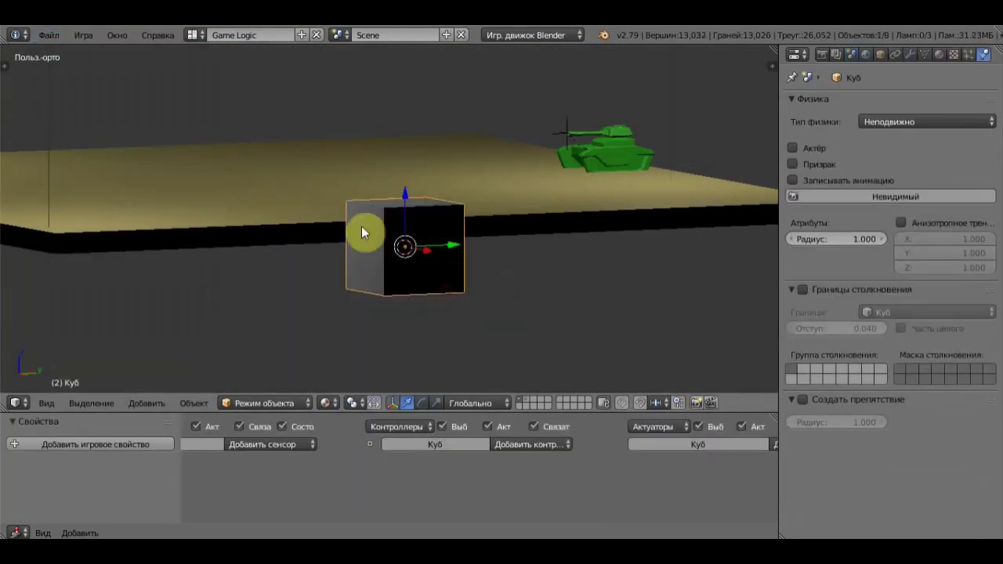
pyautogui.moveTo(424, 213); pyautogui.dragTo(613, 236, button='middle')
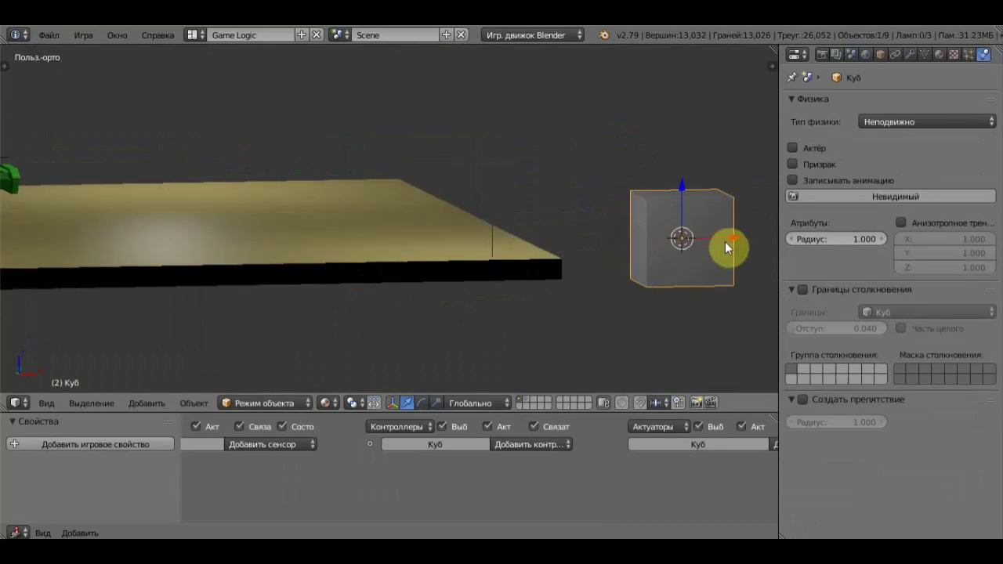
pyautogui.moveTo(726, 248)
pyautogui.mouseDown()
pyautogui.moveTo(100, 193)
pyautogui.moveTo(92, 138)
pyautogui.mouseUp()
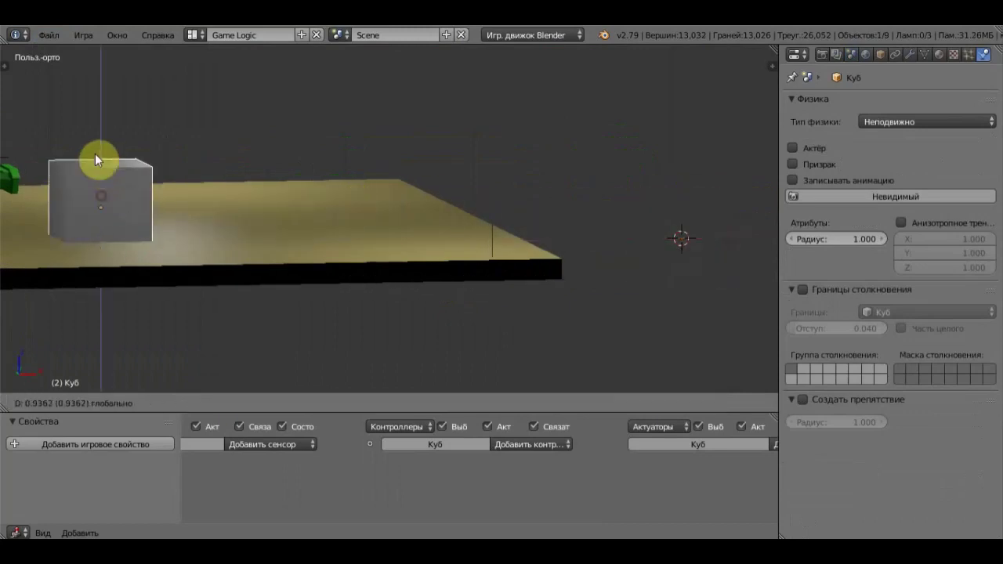
pyautogui.press('s')
pyautogui.click(141, 208)
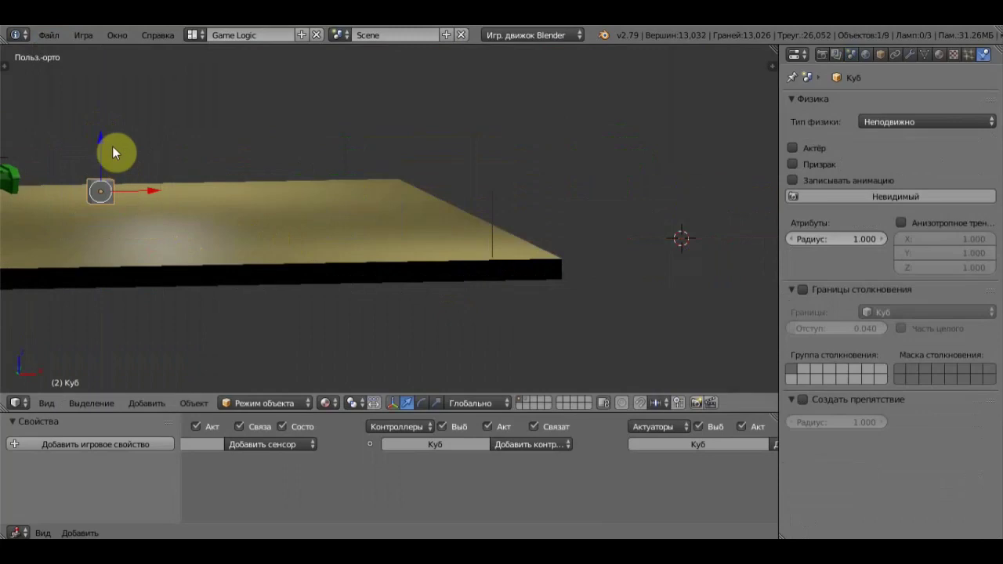
pyautogui.moveTo(100, 139); pyautogui.dragTo(99, 162)
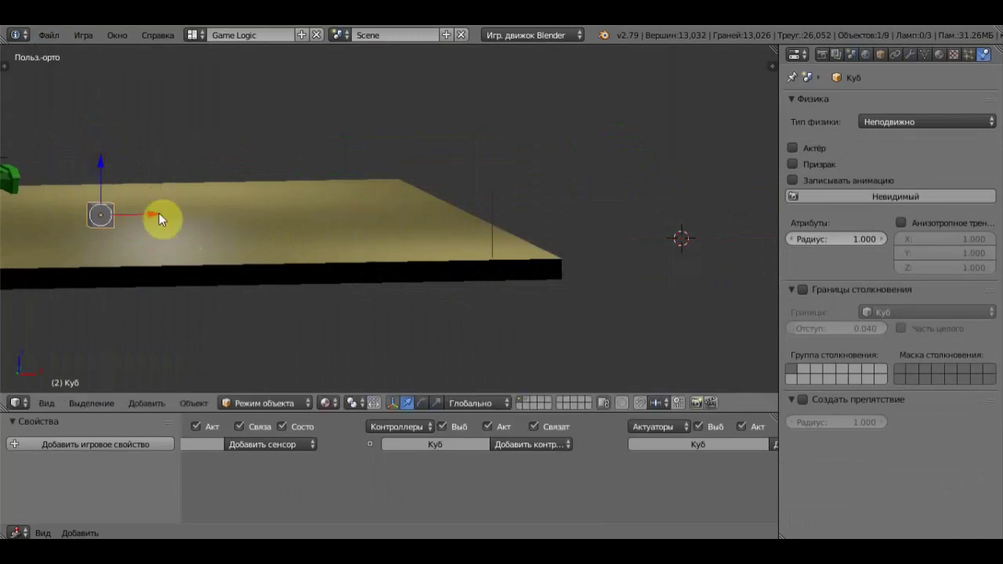
# Step: Resize the cube again and slide it along the plank into the tank's path
pyautogui.press('s')
pyautogui.click(139, 210)
pyautogui.moveTo(217, 188)
pyautogui.mouseDown(button='middle')
pyautogui.moveTo(101, 174)
pyautogui.moveTo(35, 188)
pyautogui.moveTo(242, 162)
pyautogui.mouseUp(button='middle')
pyautogui.moveTo(380, 166)
pyautogui.mouseDown(button='middle')
pyautogui.moveTo(624, 195)
pyautogui.moveTo(486, 211)
pyautogui.moveTo(441, 204)
pyautogui.moveTo(462, 188)
pyautogui.moveTo(609, 185)
pyautogui.mouseUp(button='middle')
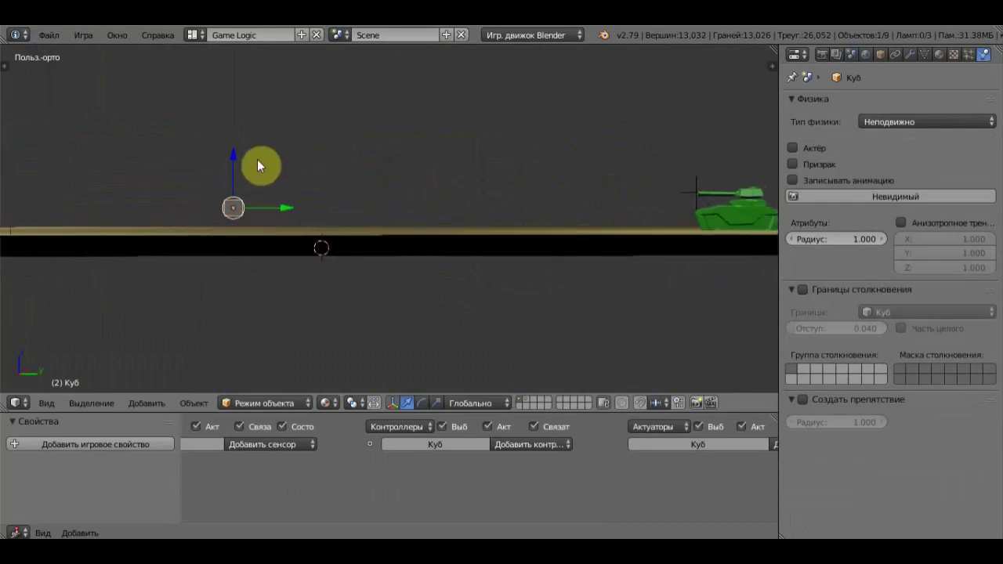
pyautogui.moveTo(234, 161); pyautogui.dragTo(232, 168)
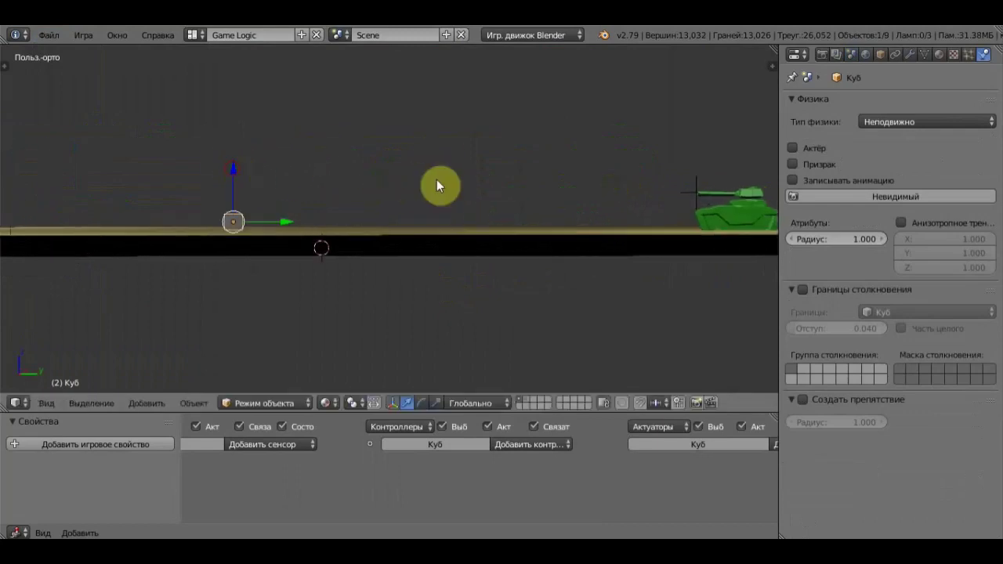
pyautogui.keyDown('shift'); pyautogui.moveTo(436, 180); pyautogui.dragTo(402, 186, button='middle'); pyautogui.keyUp('shift')
pyautogui.moveTo(279, 223); pyautogui.dragTo(461, 223)
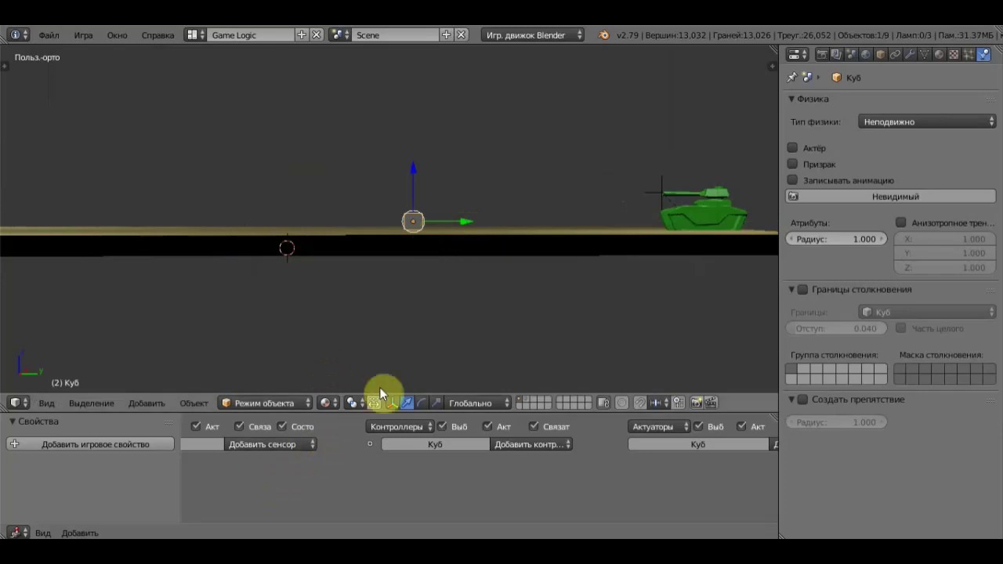
pyautogui.moveTo(363, 410); pyautogui.dragTo(358, 291)
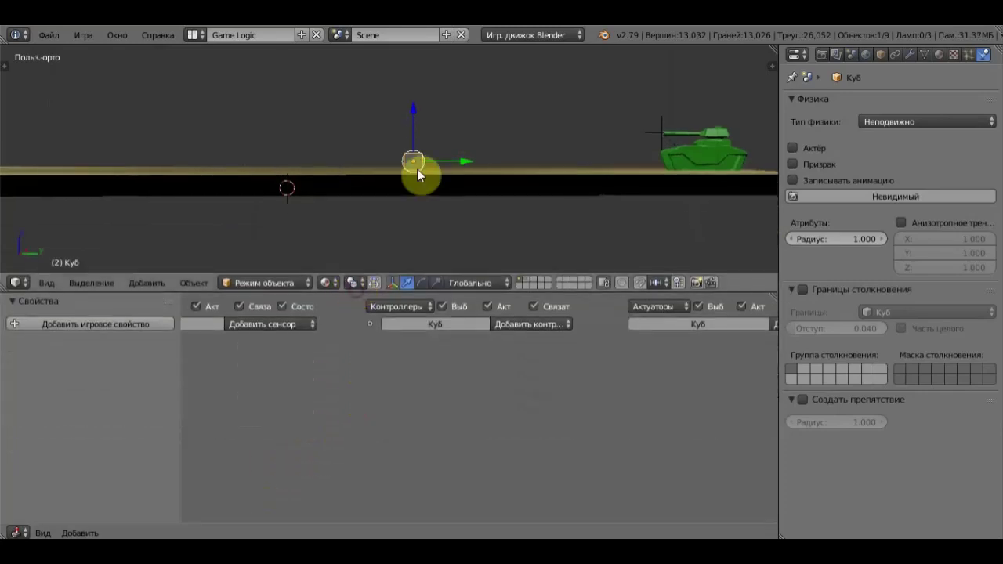
# Step: Add a Collision sensor to the cube filtered by the property куб
pyautogui.click(309, 324)
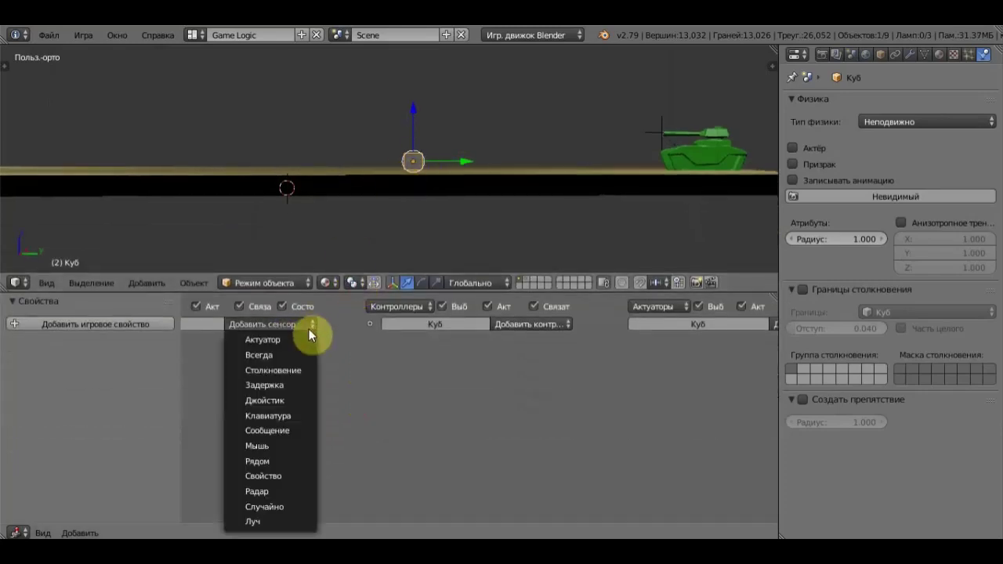
pyautogui.click(295, 374)
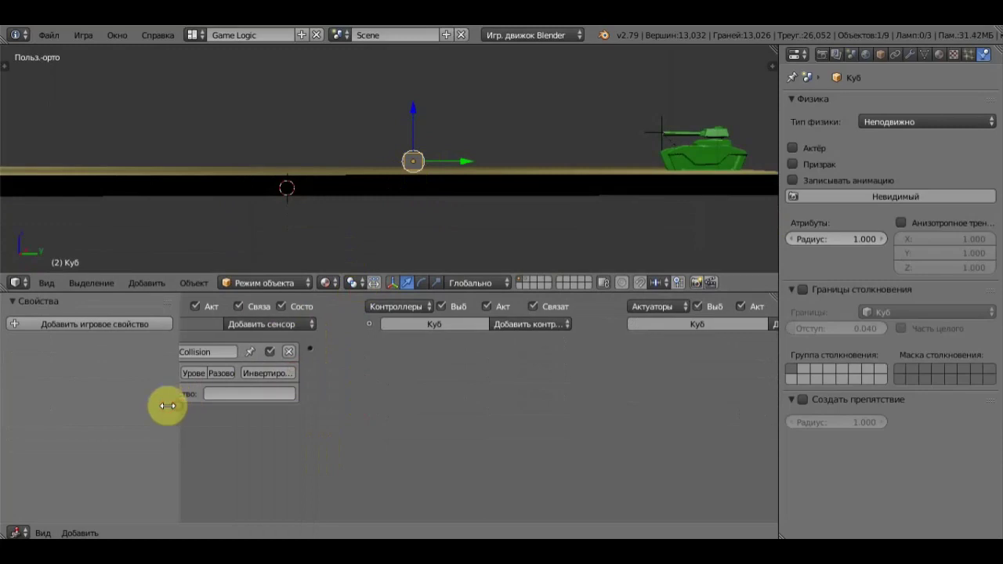
pyautogui.moveTo(173, 404); pyautogui.dragTo(91, 380)
pyautogui.click(199, 395)
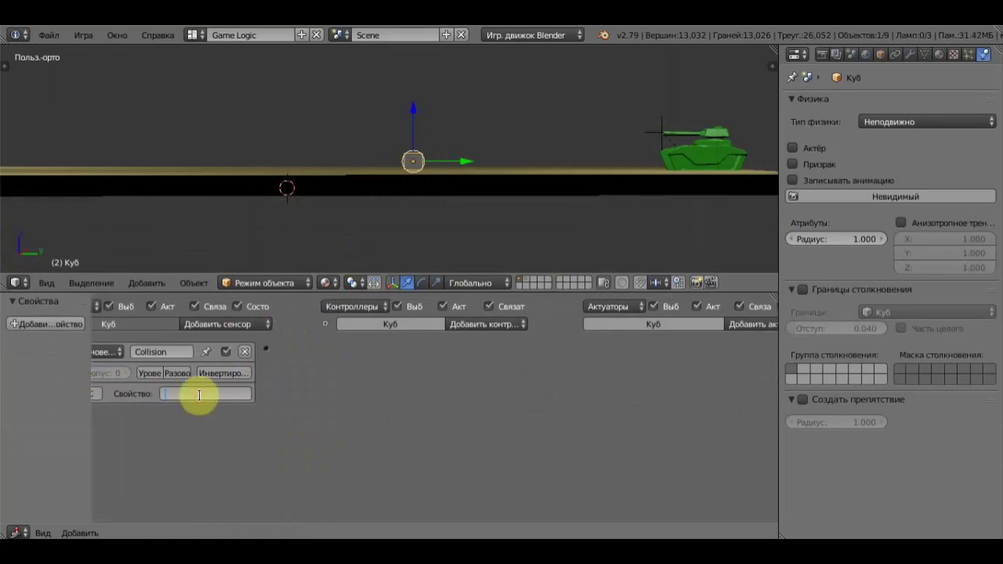
pyautogui.write('куб')
pyautogui.press('Return')
# Step: Add a Property actuator in Assign mode, with no property available to assign
pyautogui.click(765, 323)
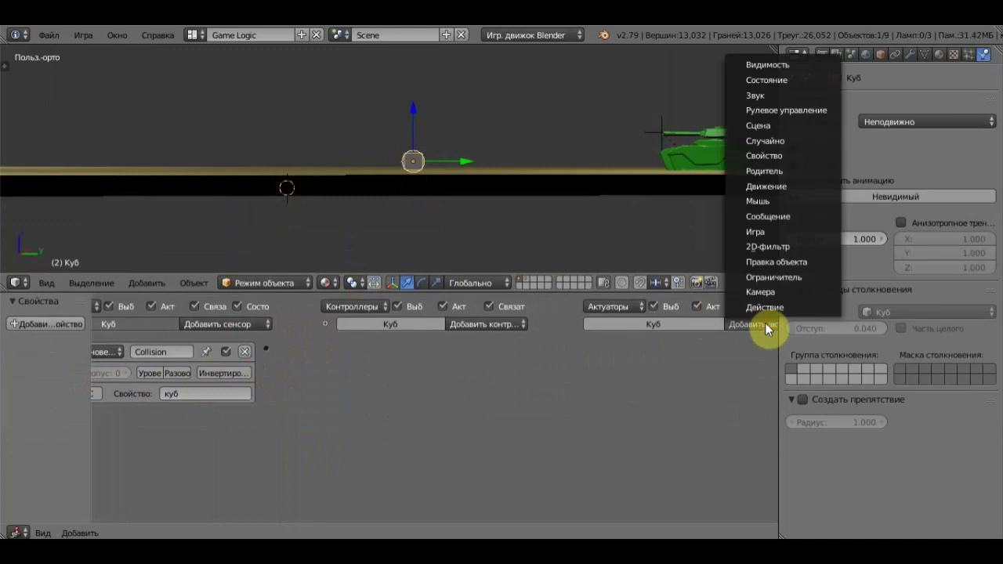
pyautogui.click(788, 157)
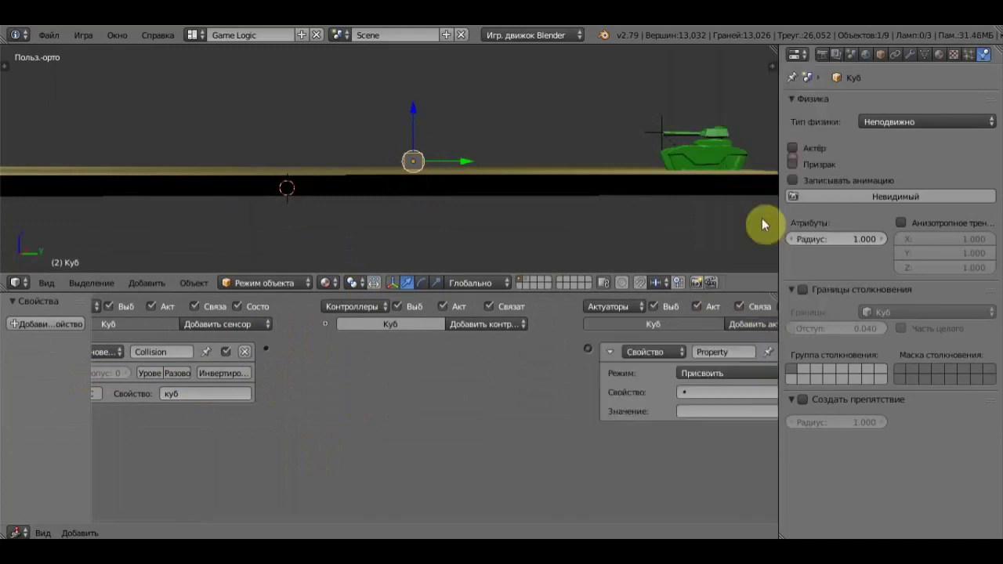
pyautogui.click(713, 390)
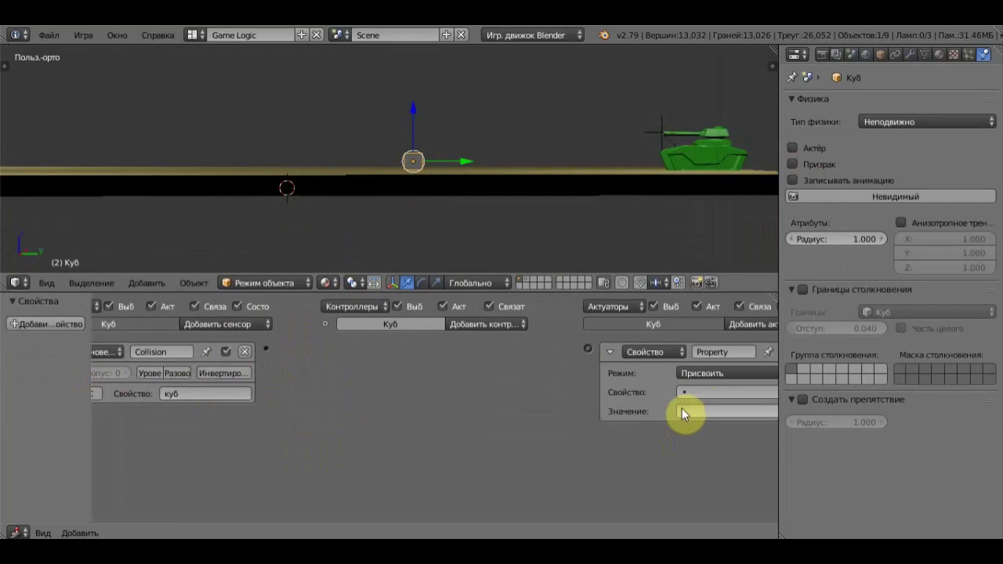
pyautogui.click(684, 410)
pyautogui.click(695, 403)
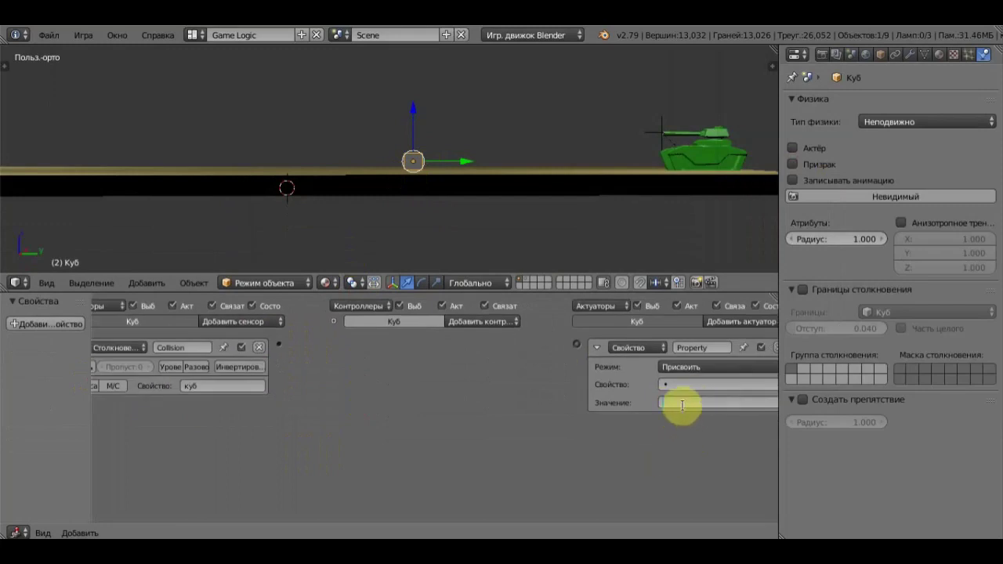
pyautogui.click(683, 387)
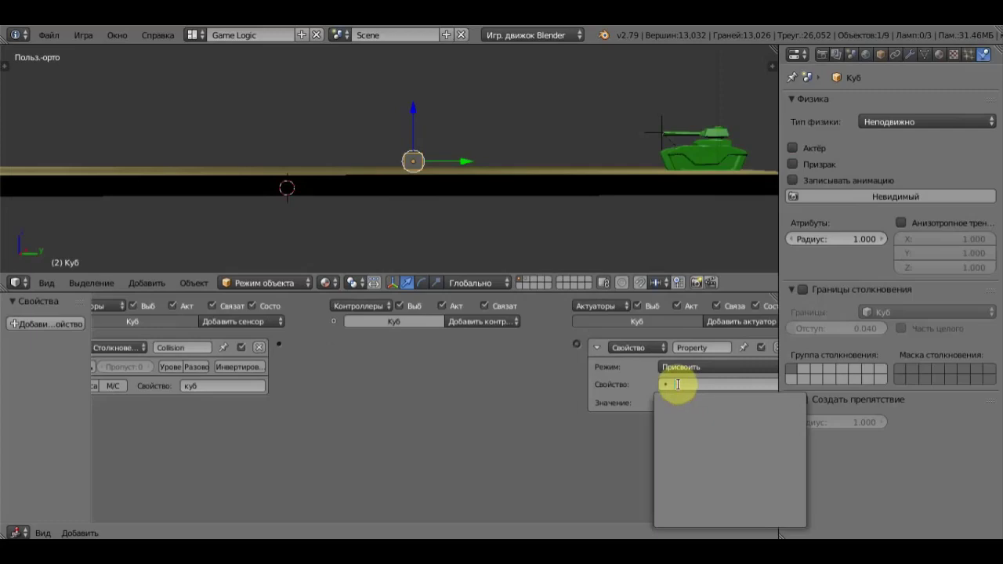
pyautogui.click(632, 431)
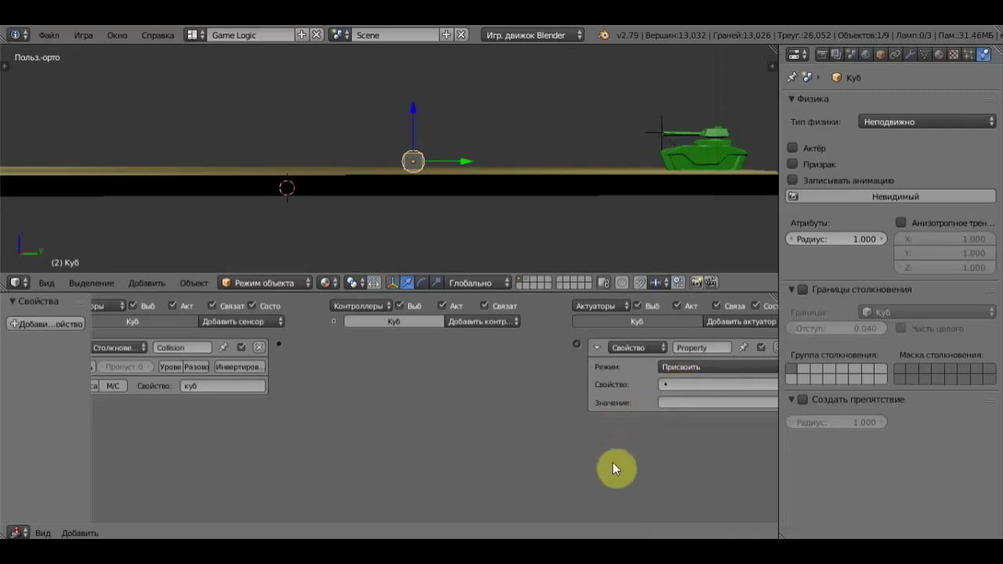
pyautogui.keyDown('ctrl'); pyautogui.hscroll(1, 596, 471); pyautogui.keyUp('ctrl')
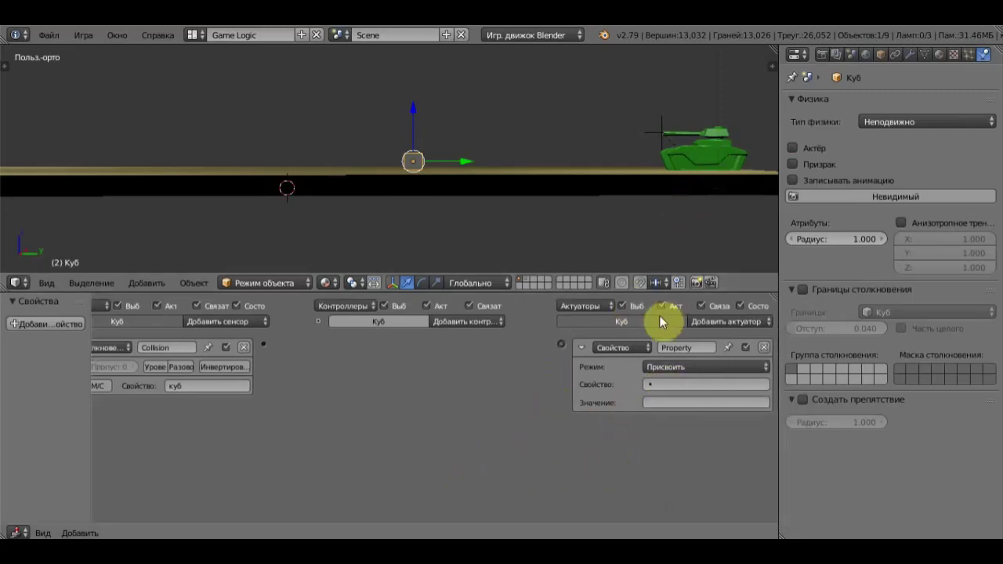
# Step: Check the tank's and Empty's logic, then reselect the cube and retry its property list
pyautogui.rightClick(699, 160)
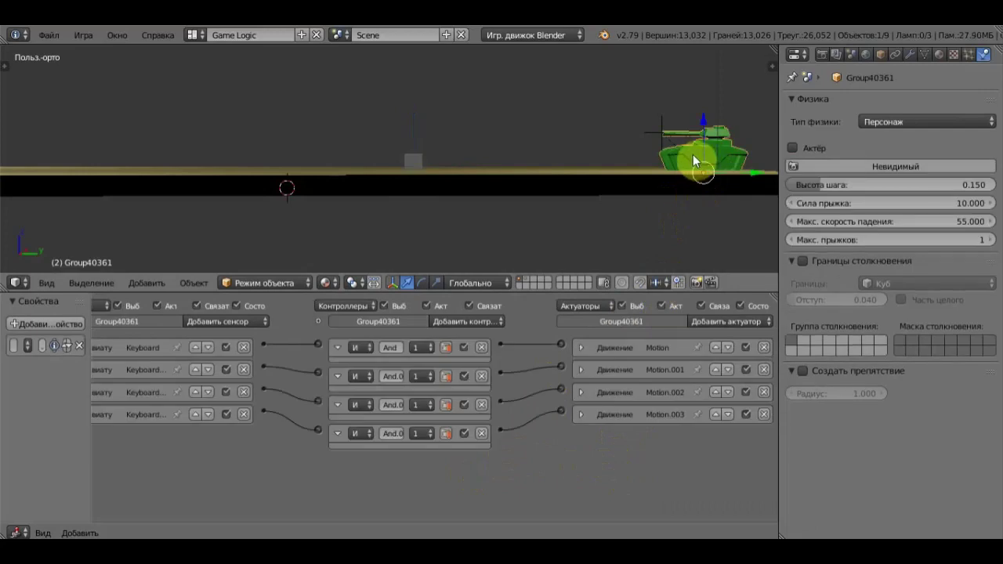
pyautogui.rightClick(662, 125)
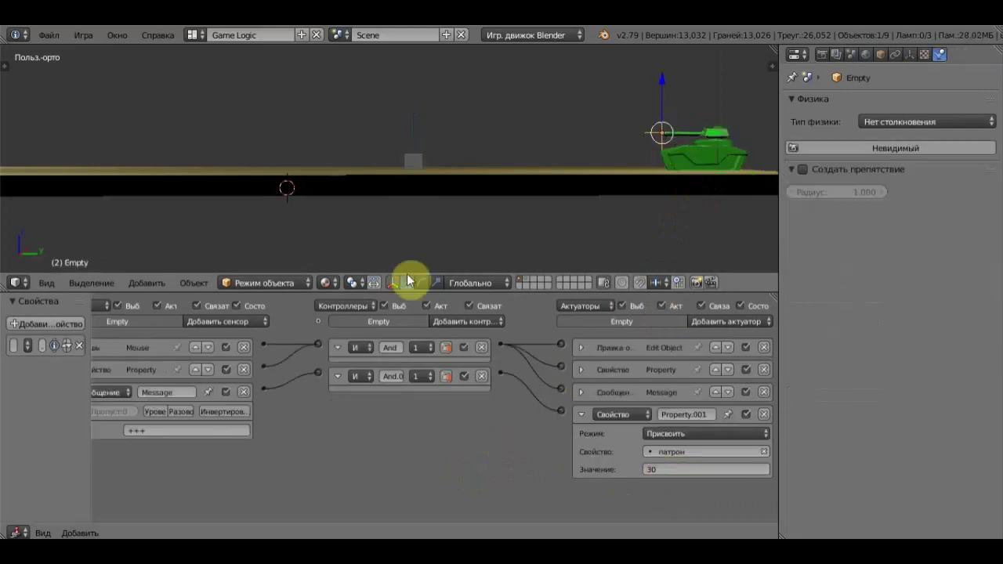
pyautogui.rightClick(415, 165)
pyautogui.moveTo(416, 122); pyautogui.dragTo(411, 114)
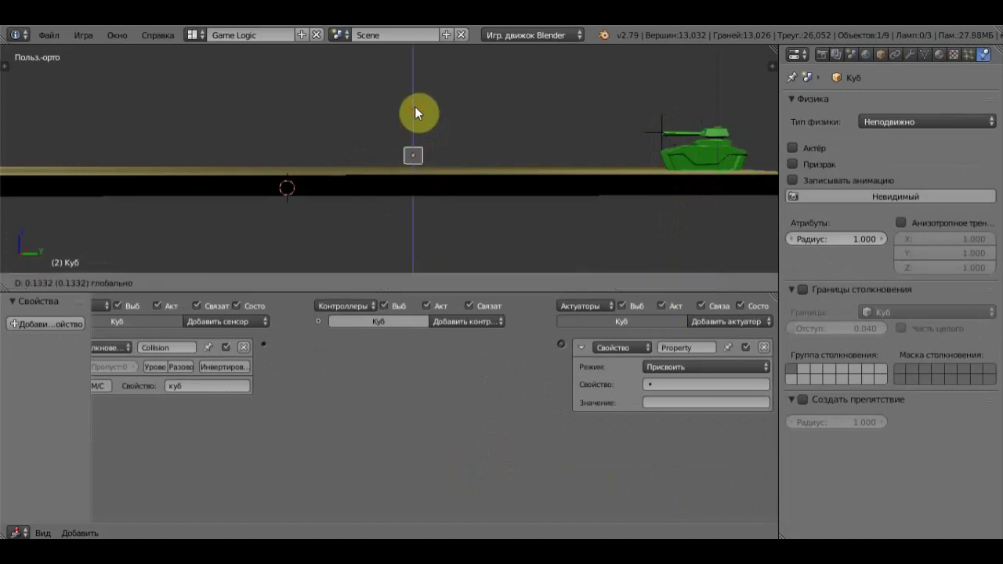
pyautogui.click(676, 384)
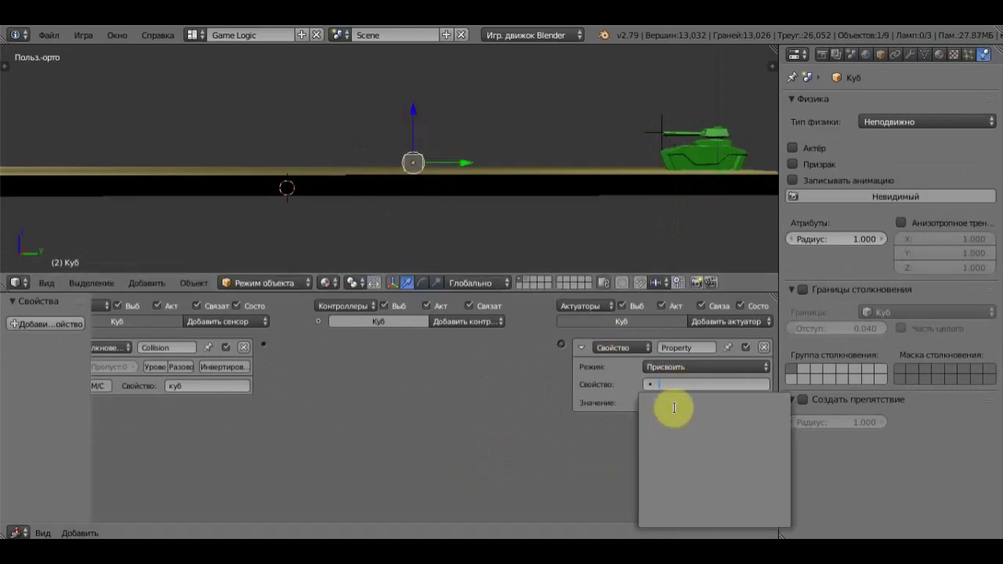
pyautogui.click(542, 430)
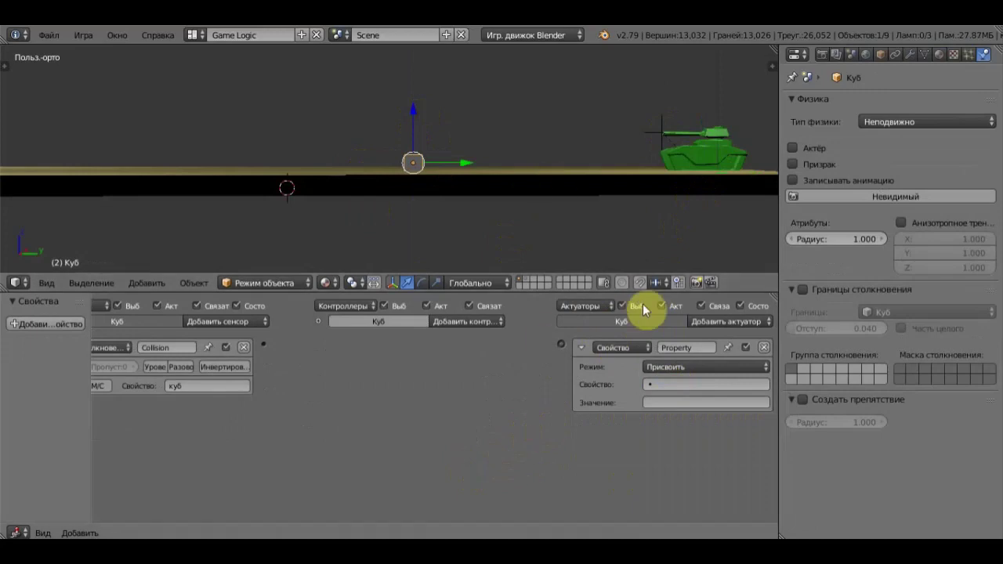
pyautogui.scroll(-2, 512, 231)
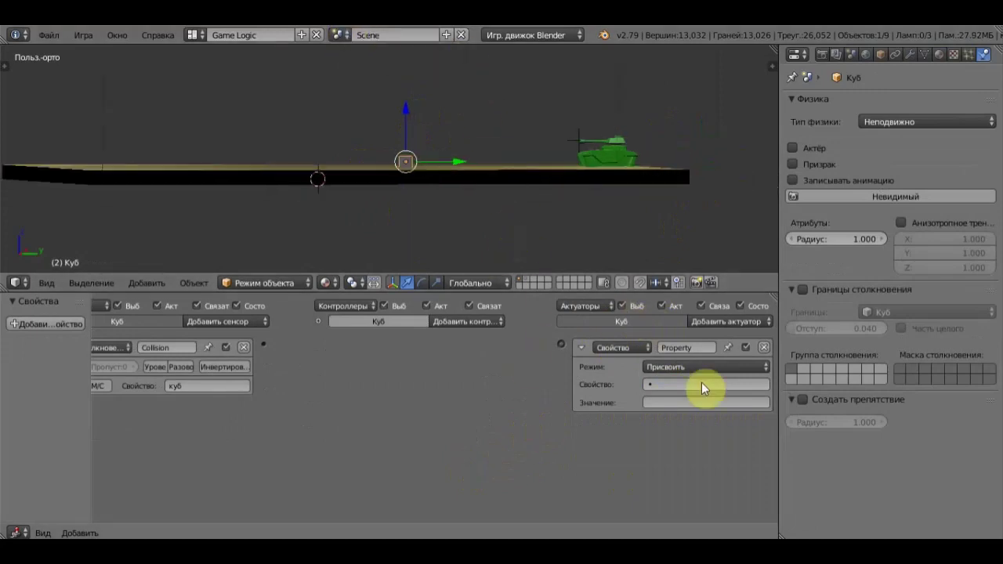
# Step: Replace the Property actuator with an End Object actuator wired to the collision sensor
pyautogui.click(764, 347)
pyautogui.click(764, 322)
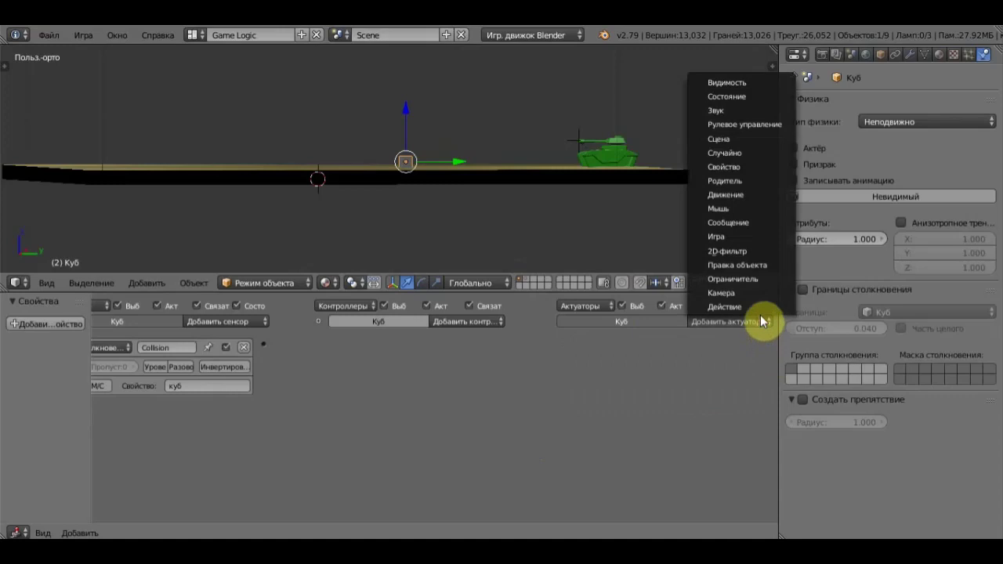
pyautogui.click(754, 263)
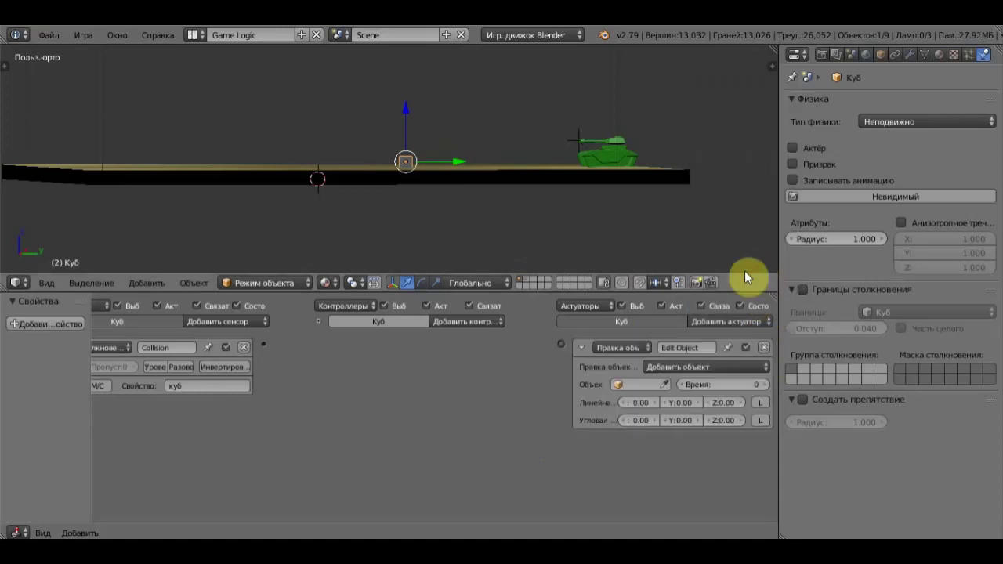
pyautogui.click(678, 366)
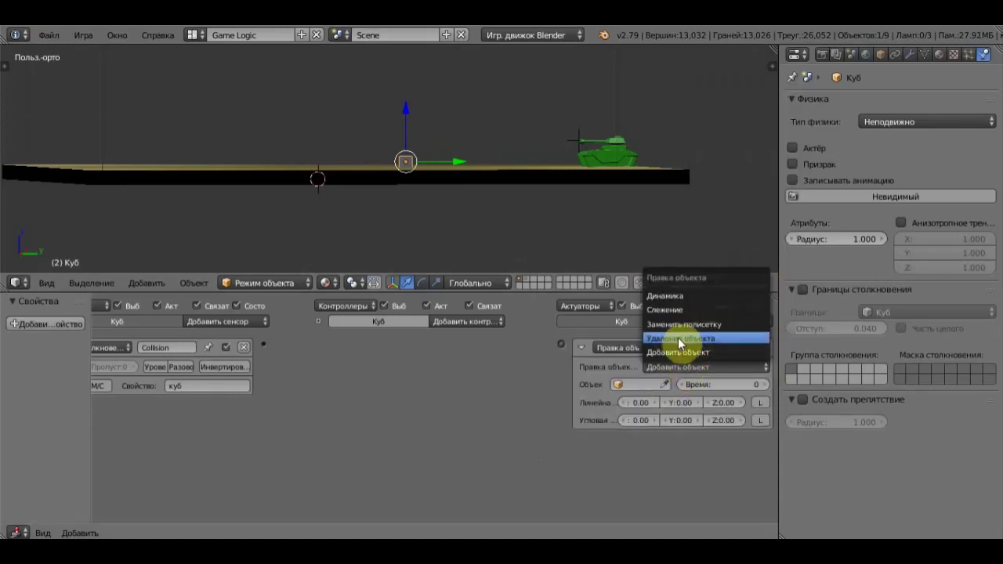
pyautogui.click(680, 338)
pyautogui.moveTo(267, 348); pyautogui.dragTo(561, 345)
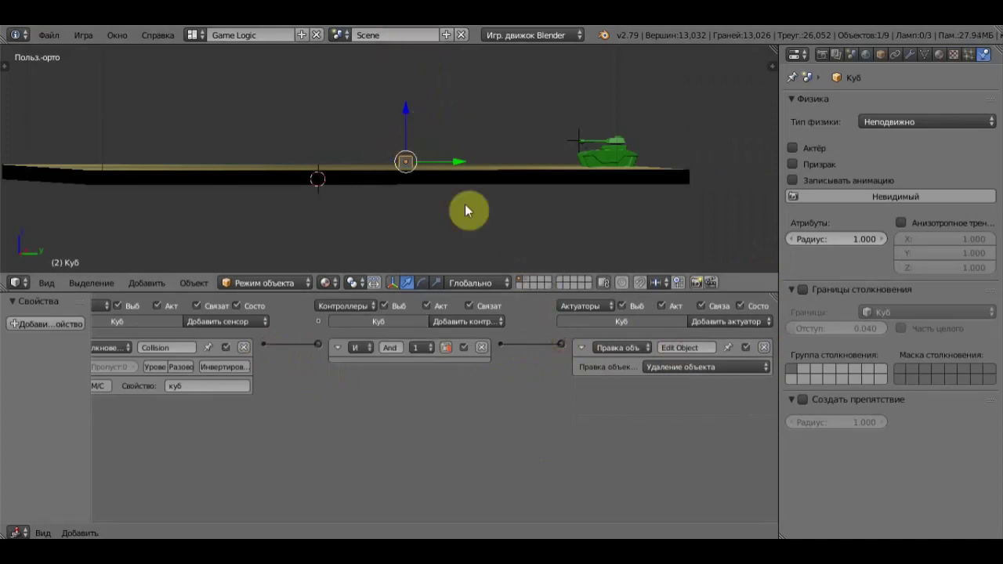
# Step: Add a Message actuator with subject +++ and link it to the And controller
pyautogui.click(724, 322)
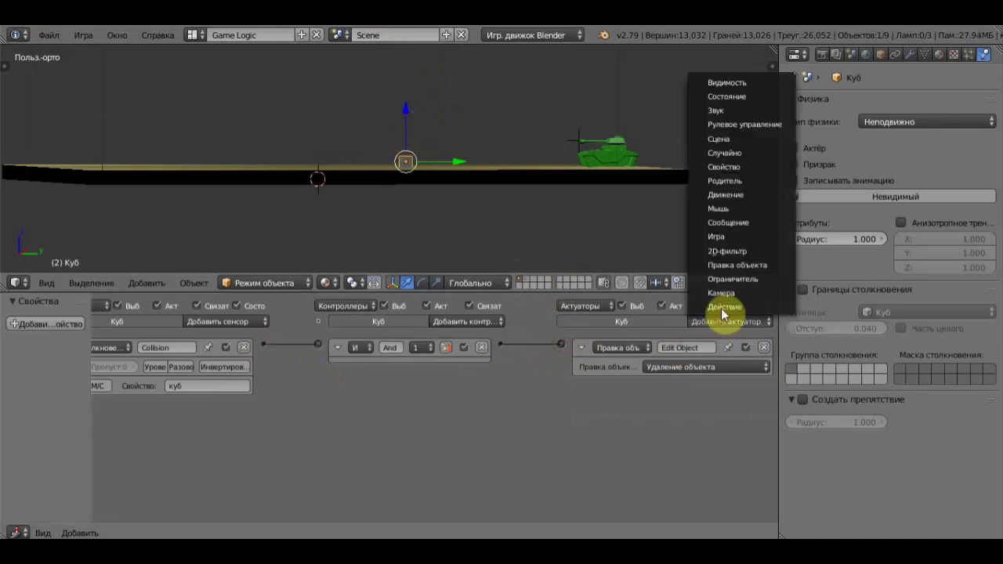
pyautogui.click(746, 223)
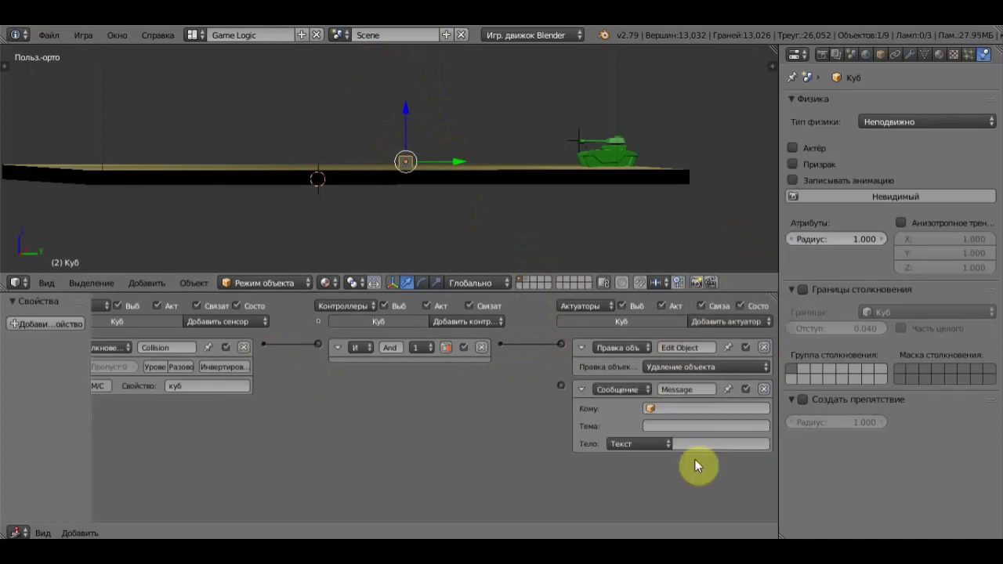
pyautogui.click(662, 425)
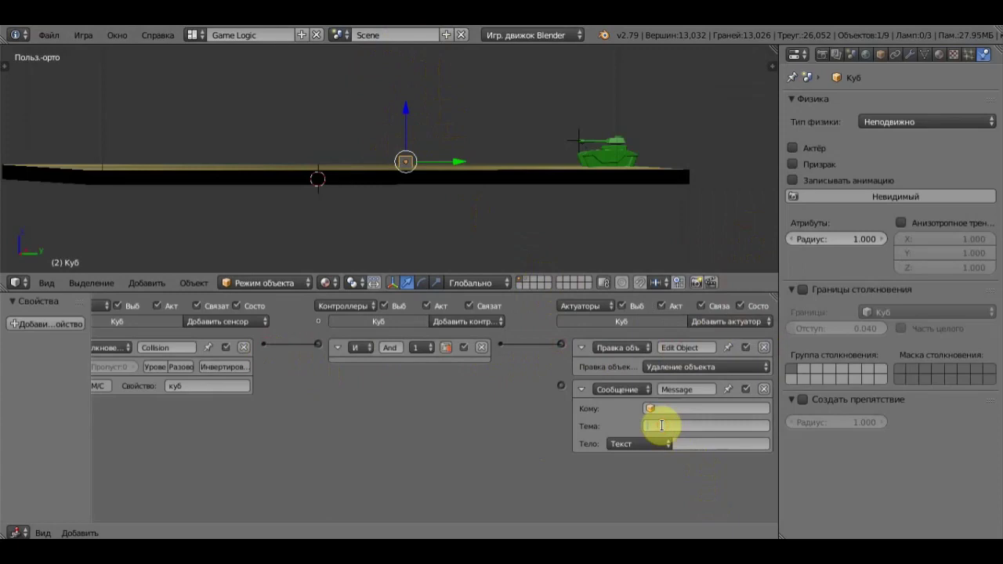
pyautogui.write('e')
pyautogui.write('++')
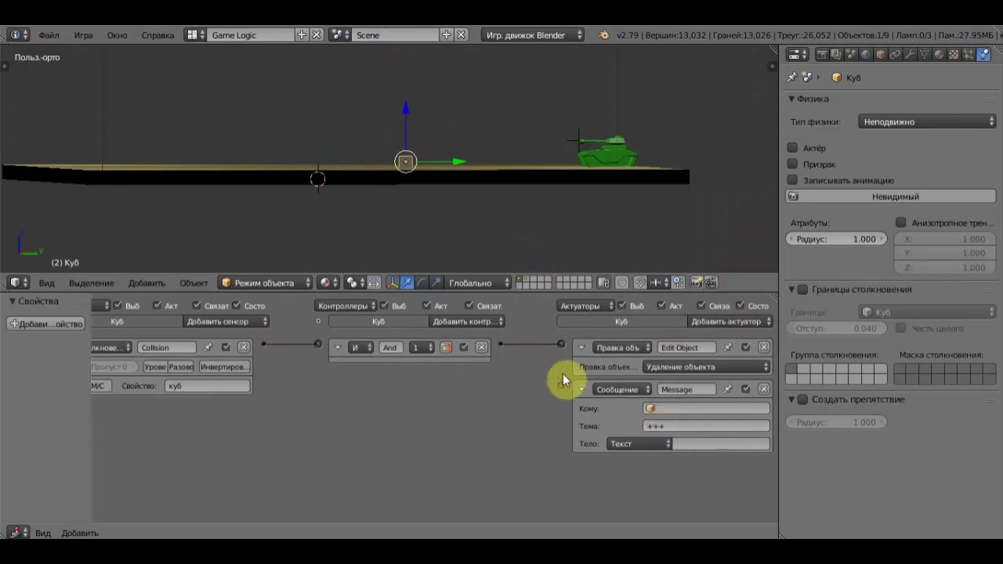
pyautogui.moveTo(561, 387); pyautogui.dragTo(503, 349)
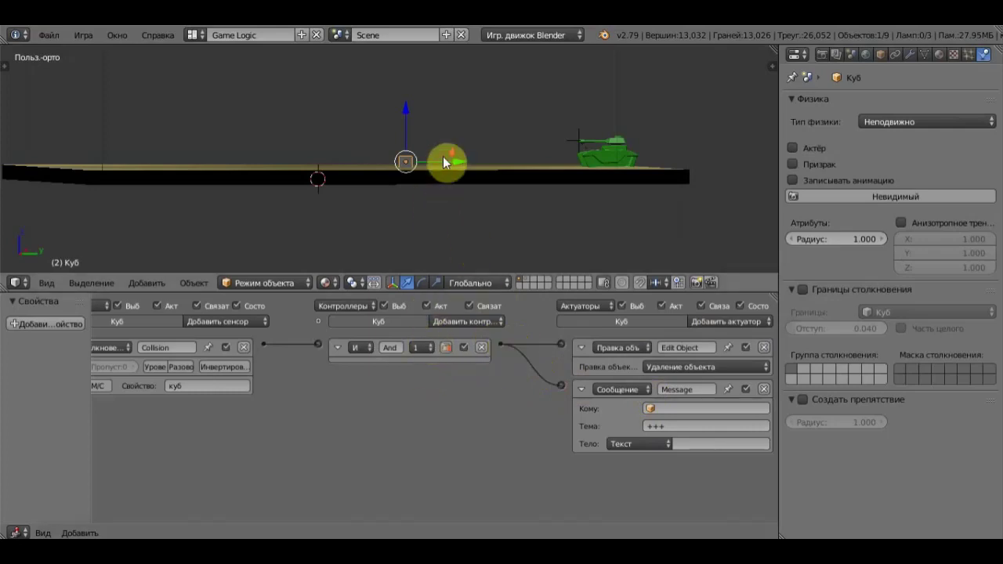
pyautogui.moveTo(443, 157)
pyautogui.mouseDown(button='middle')
pyautogui.moveTo(448, 213)
pyautogui.moveTo(462, 163)
pyautogui.moveTo(457, 182)
pyautogui.mouseUp(button='middle')
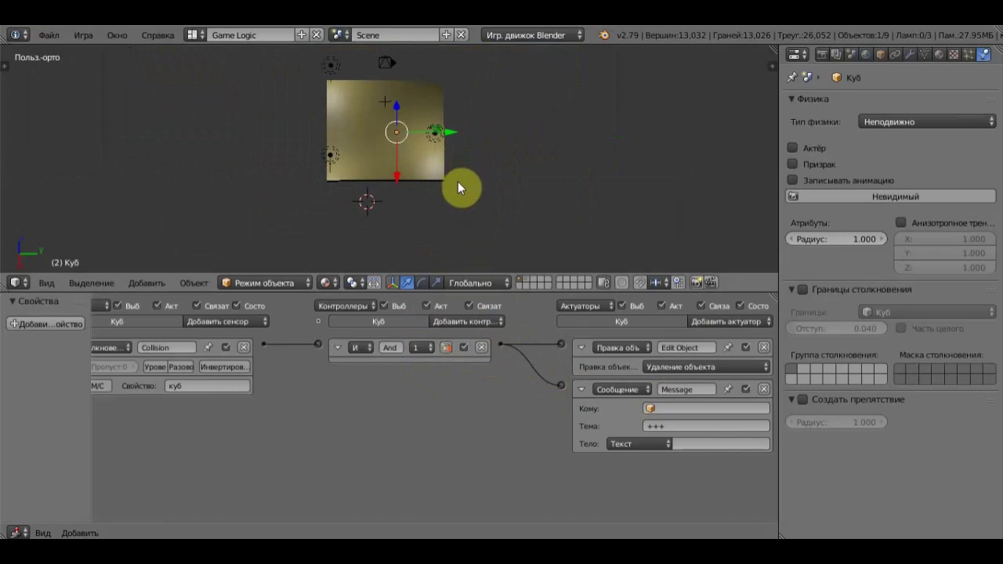
# Step: Play-test the game through the camera view, with the ammo counter showing 30
pyautogui.press('KP_0')
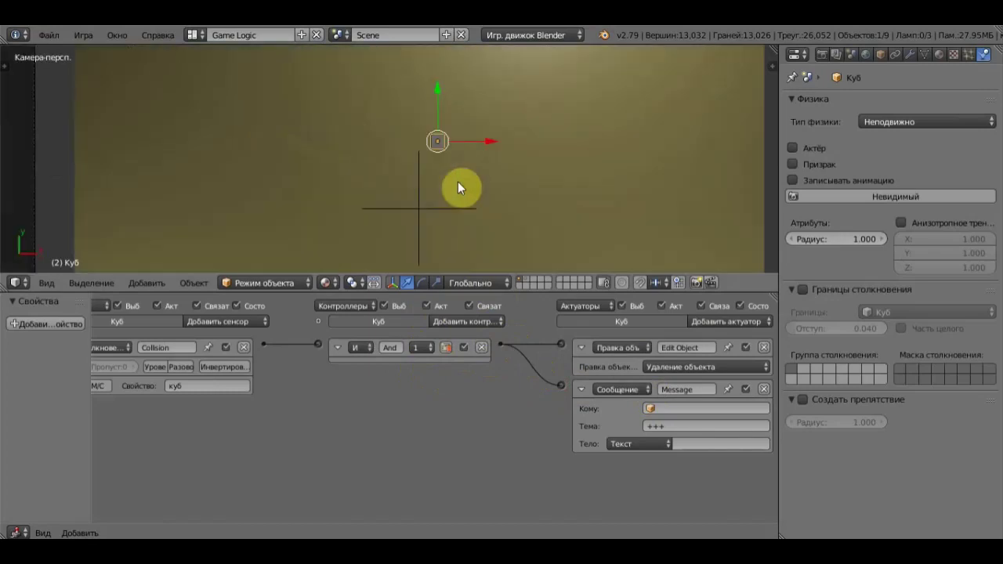
pyautogui.scroll(-3, 458, 183)
pyautogui.scroll(-1, 460, 188)
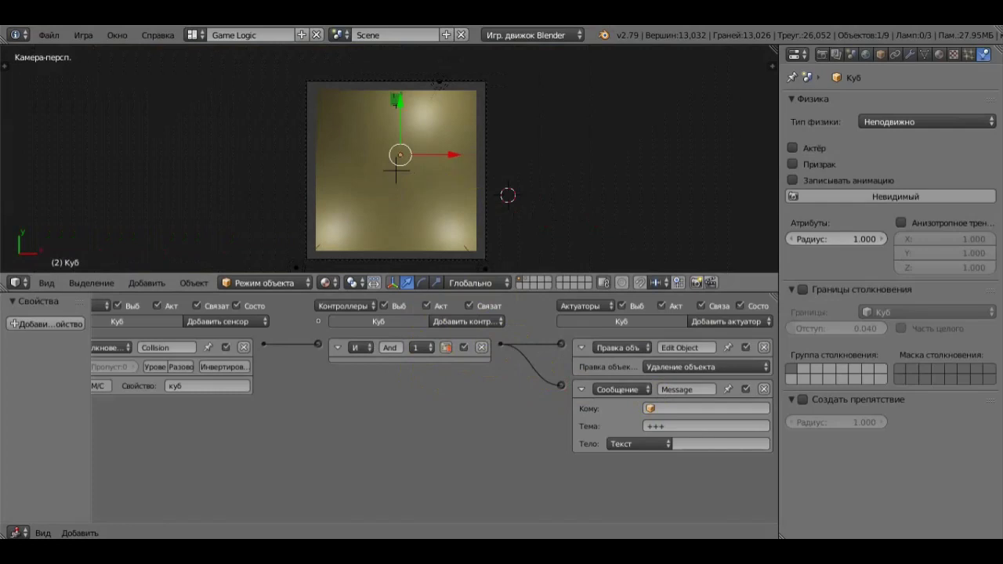
pyautogui.press('p')
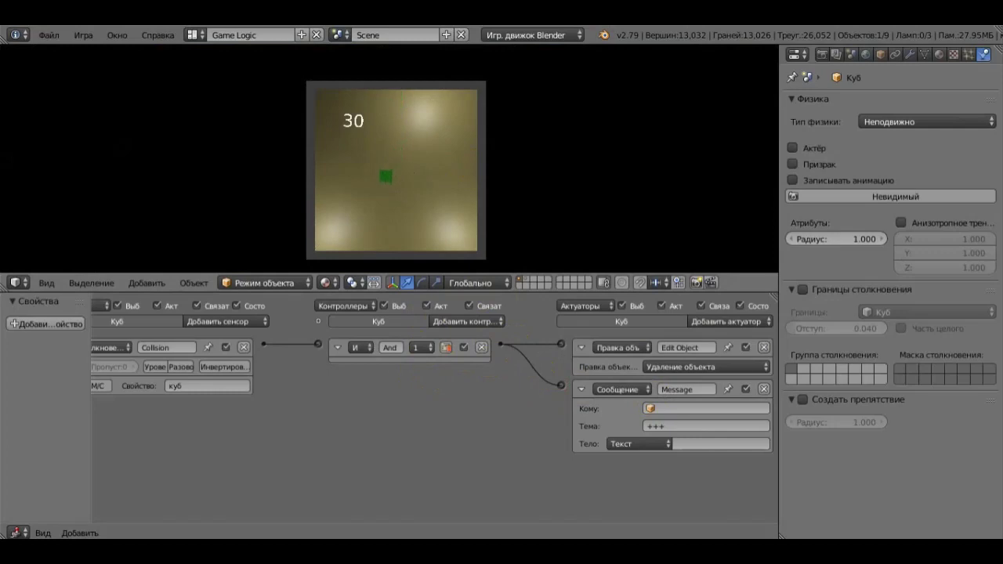
pyautogui.press('Escape')
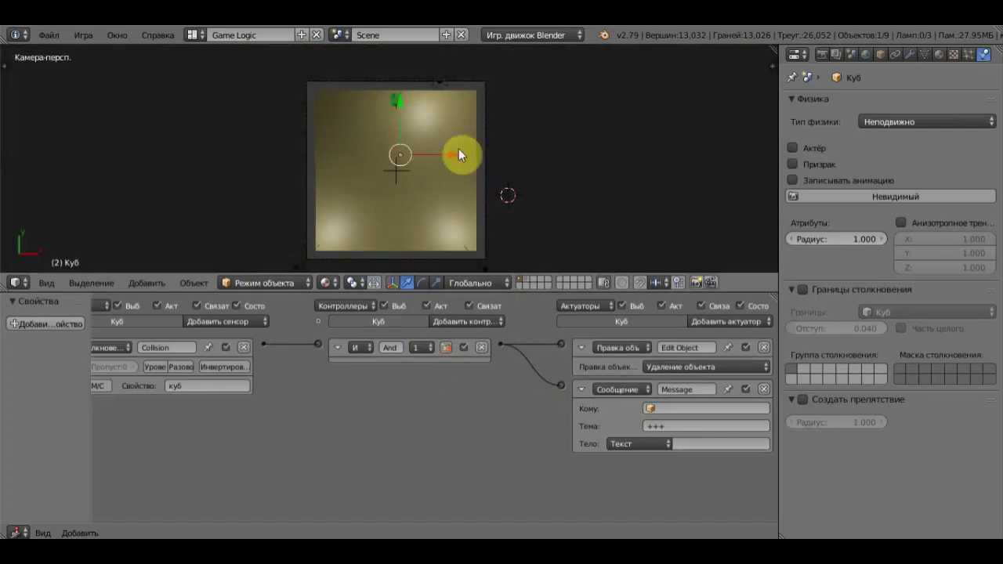
# Step: Frame the ground plane and green tank, and narrow the logic editor's Properties region
pyautogui.scroll(4, 478, 168)
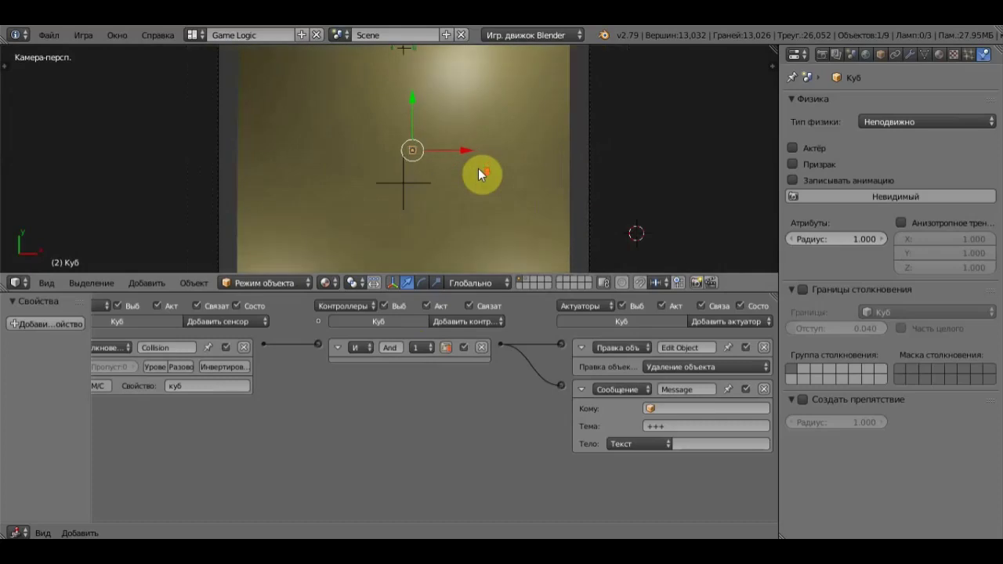
pyautogui.moveTo(476, 166); pyautogui.dragTo(237, 196, button='middle')
pyautogui.moveTo(415, 181)
pyautogui.mouseDown(button='middle')
pyautogui.moveTo(435, 235)
pyautogui.moveTo(450, 241)
pyautogui.moveTo(548, 199)
pyautogui.mouseUp(button='middle')
pyautogui.scroll(4, 463, 231)
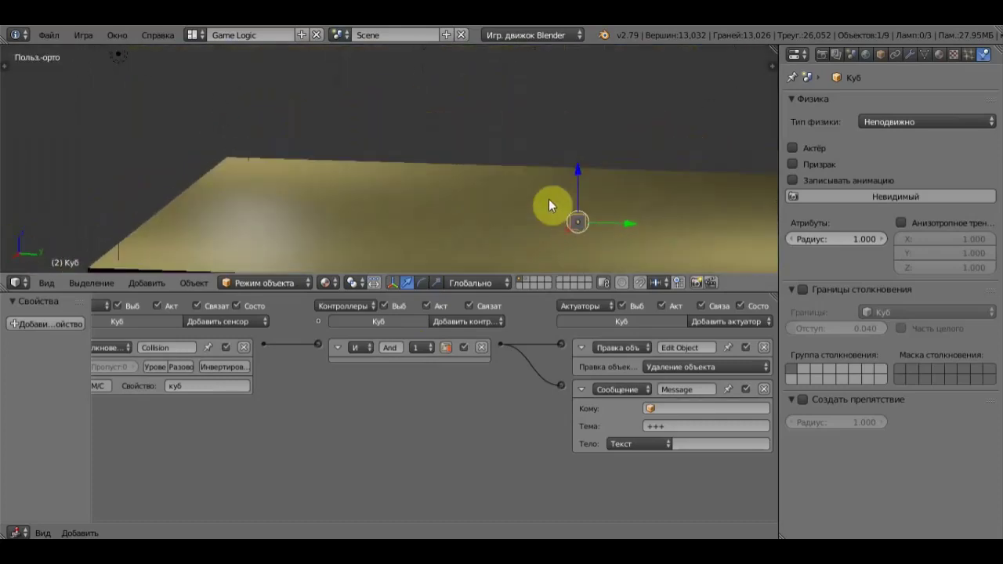
pyautogui.scroll(-3, 633, 193)
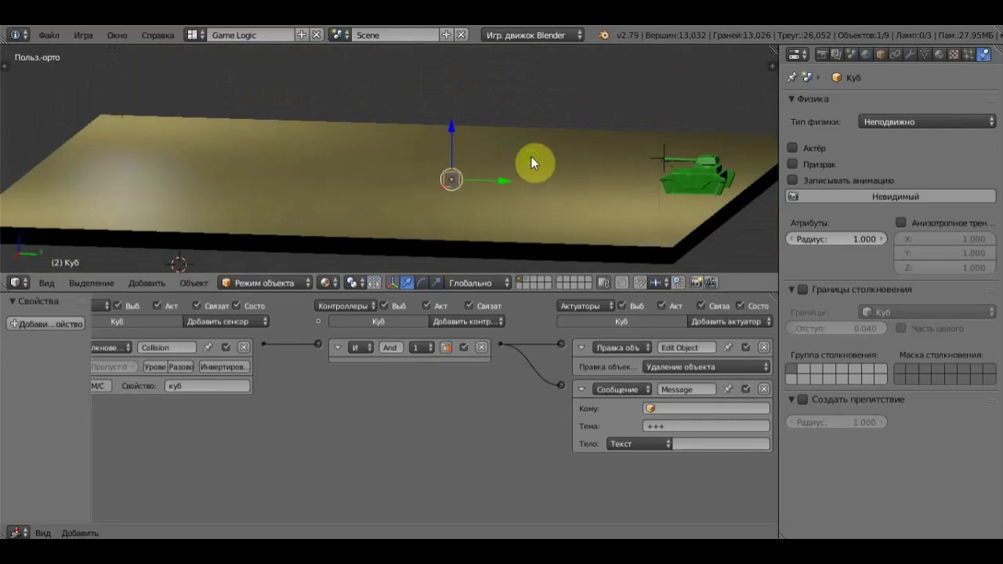
pyautogui.moveTo(531, 157)
pyautogui.mouseDown(button='middle')
pyautogui.moveTo(582, 151)
pyautogui.moveTo(541, 155)
pyautogui.mouseUp(button='middle')
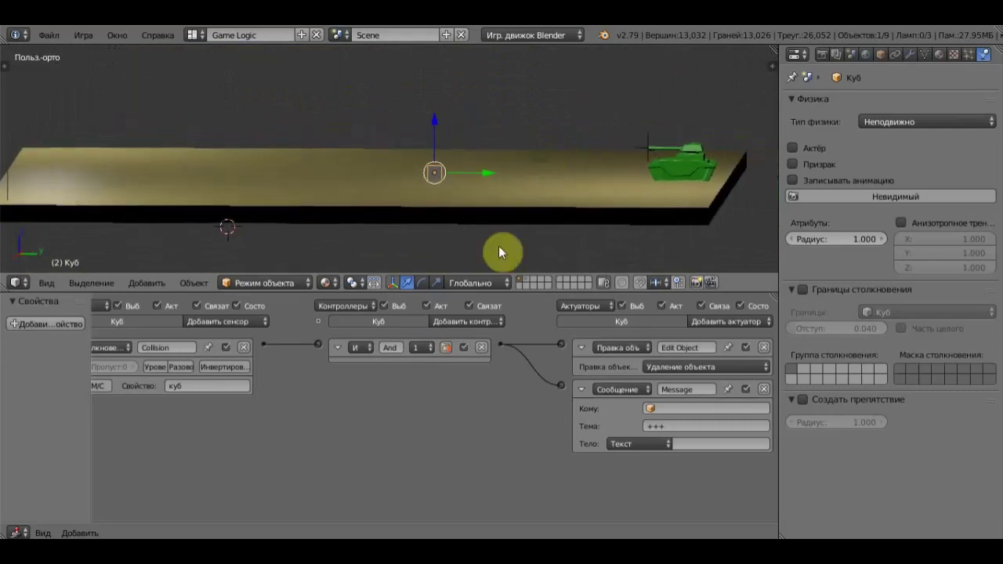
pyautogui.moveTo(91, 441); pyautogui.dragTo(40, 437)
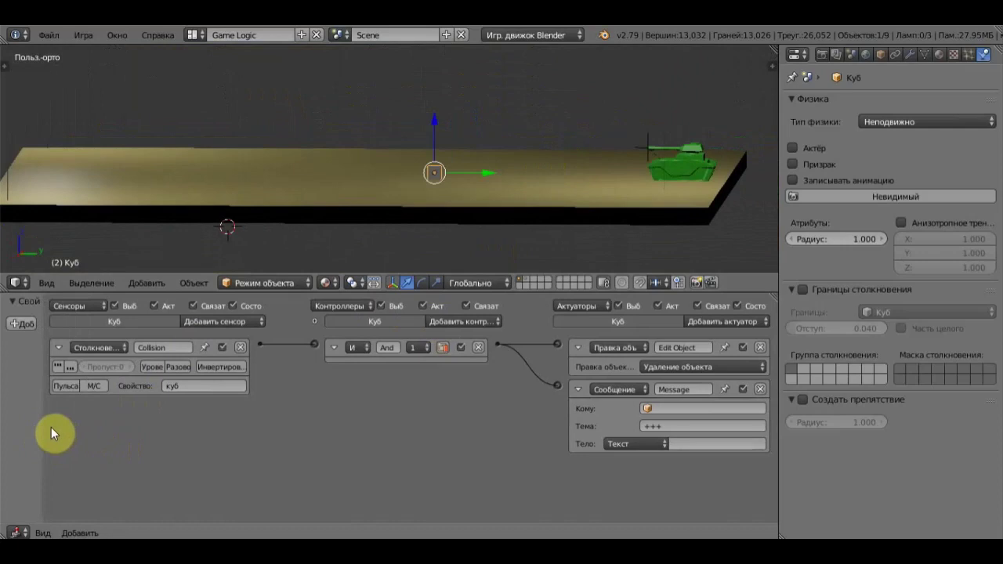
# Step: Change the tank's куб game property type to Строка (string), then select the Куб crate
pyautogui.rightClick(676, 163)
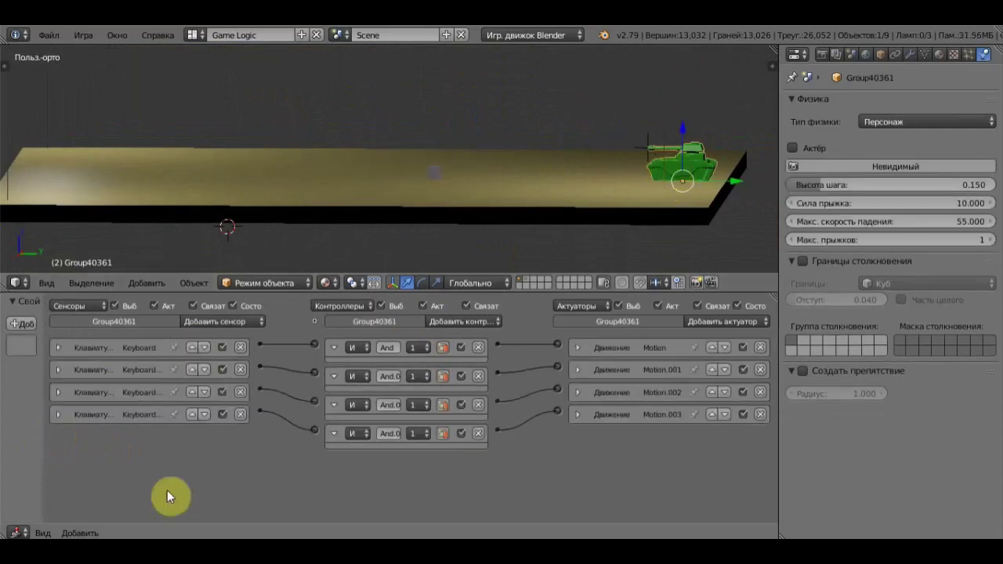
pyautogui.moveTo(43, 473); pyautogui.dragTo(361, 472)
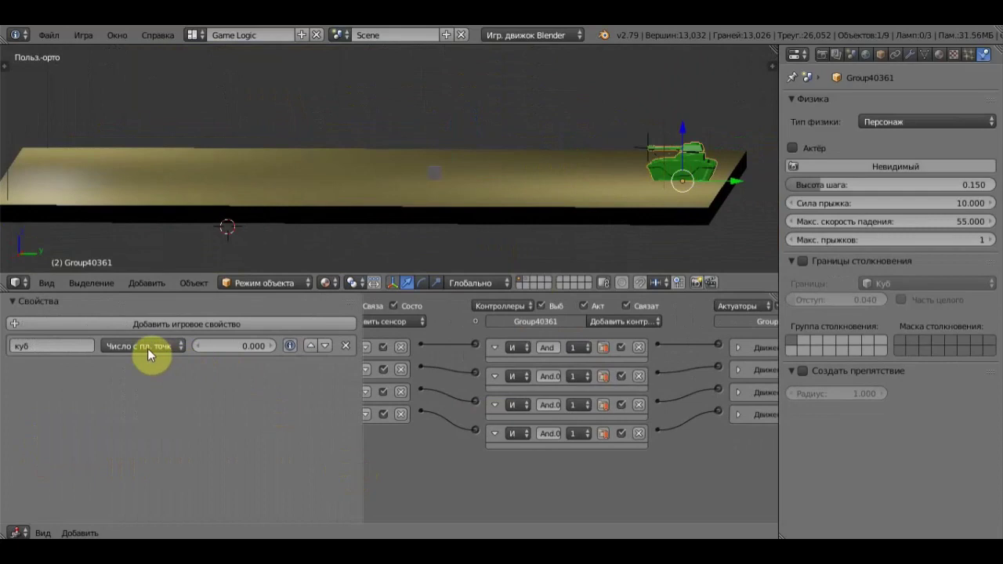
pyautogui.click(146, 347)
pyautogui.click(141, 282)
pyautogui.moveTo(362, 478); pyautogui.dragTo(133, 472)
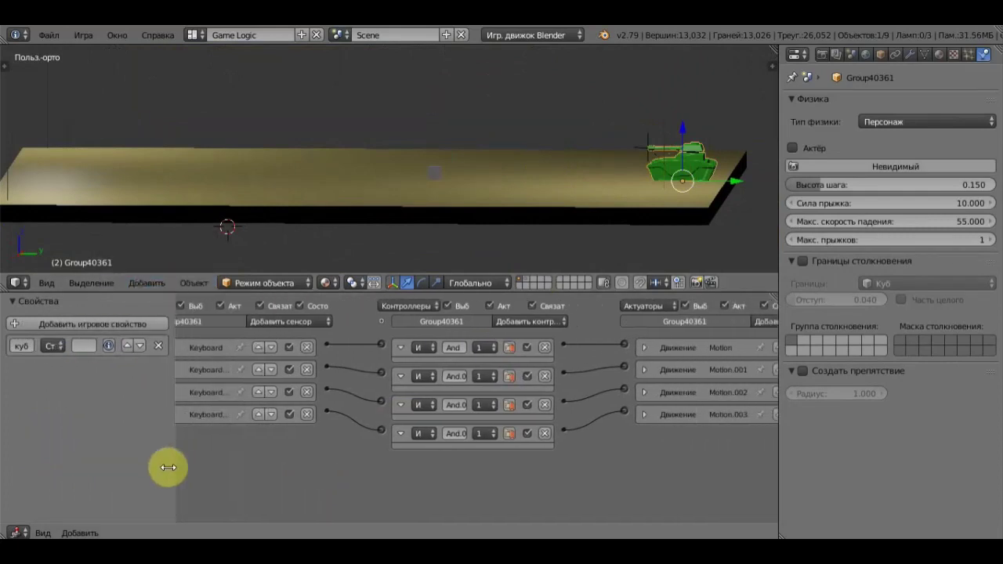
pyautogui.rightClick(437, 168)
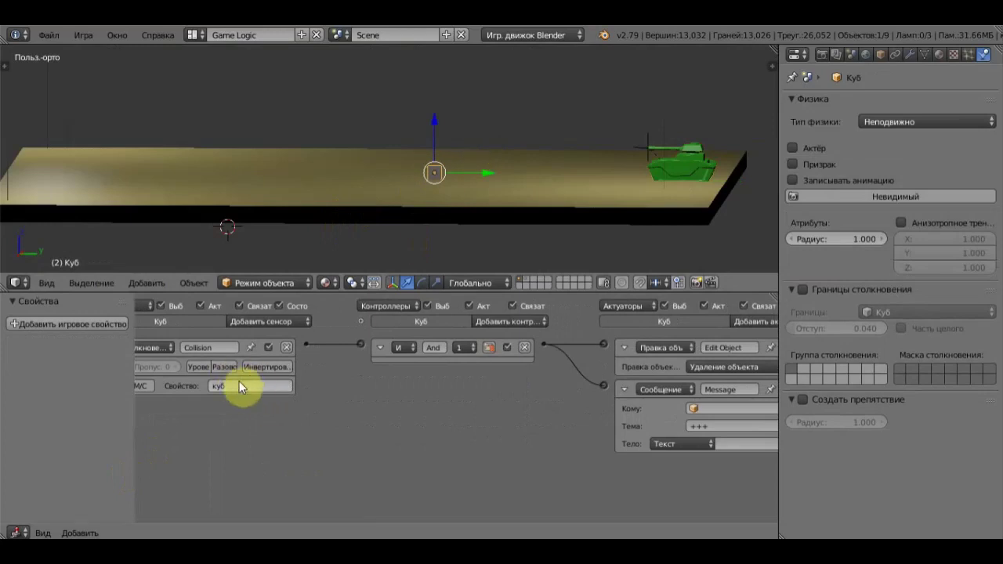
pyautogui.press('Return')
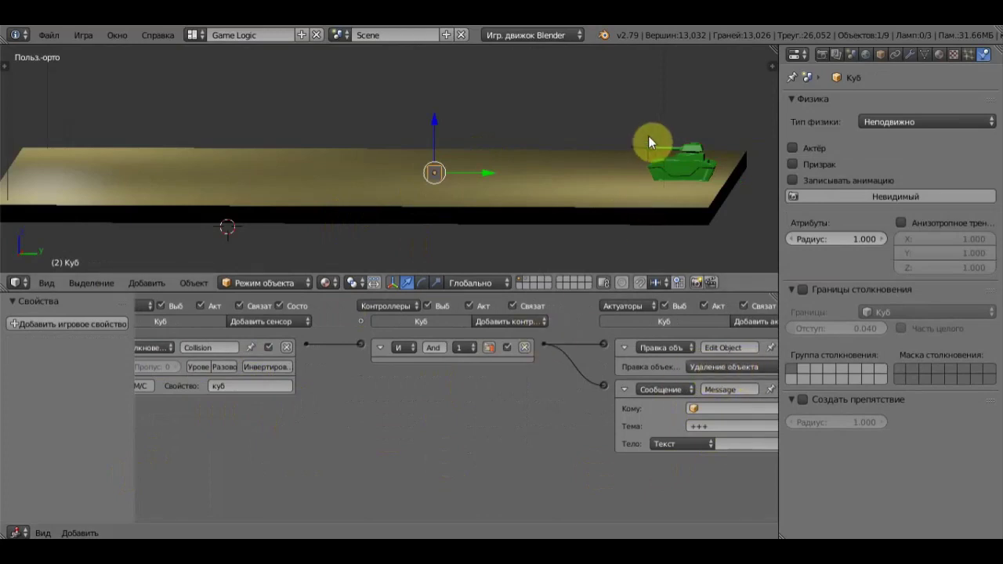
# Step: Clear the +++ subject from the Empty's Message sensor
pyautogui.rightClick(649, 139)
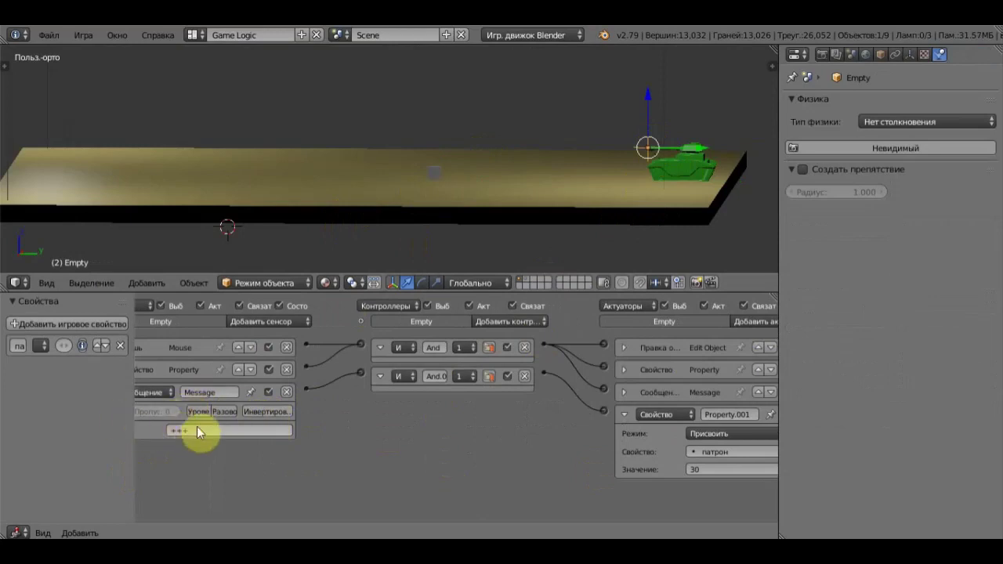
pyautogui.click(173, 430)
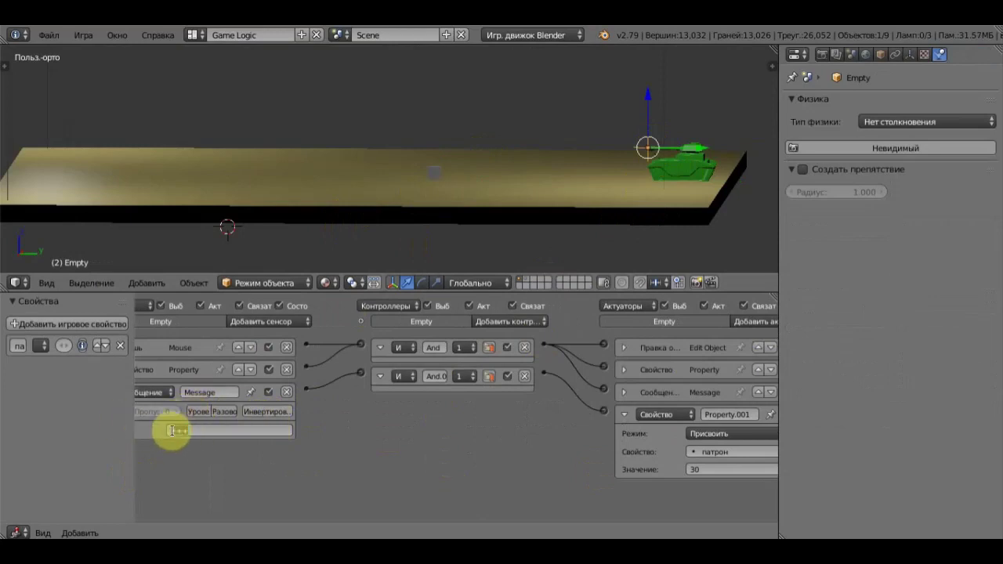
pyautogui.press('BackSpace')
pyautogui.press('Return')
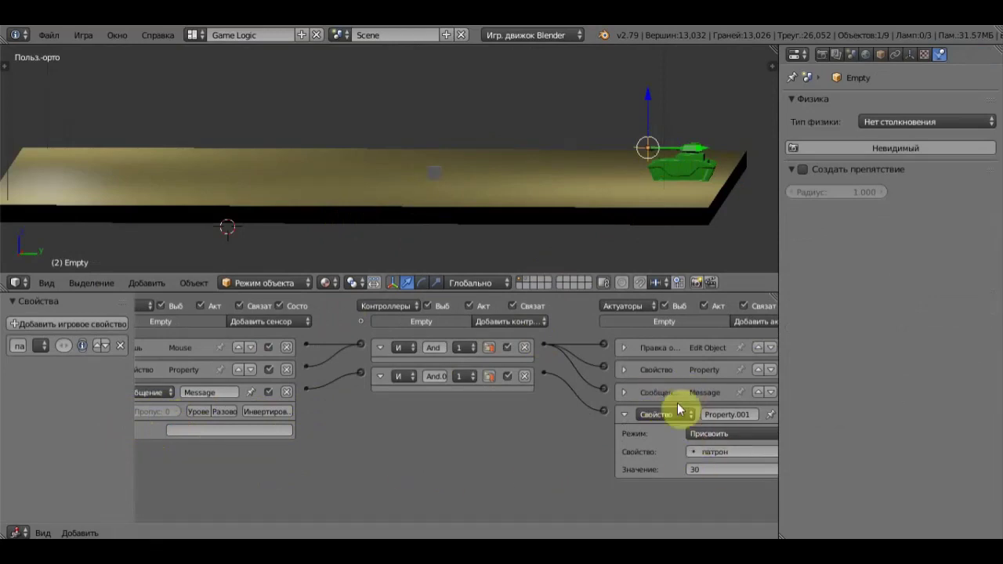
# Step: Set the Empty's патрон Property actuator mode to Добавить so it adds 30
pyautogui.click(728, 437)
pyautogui.click(730, 408)
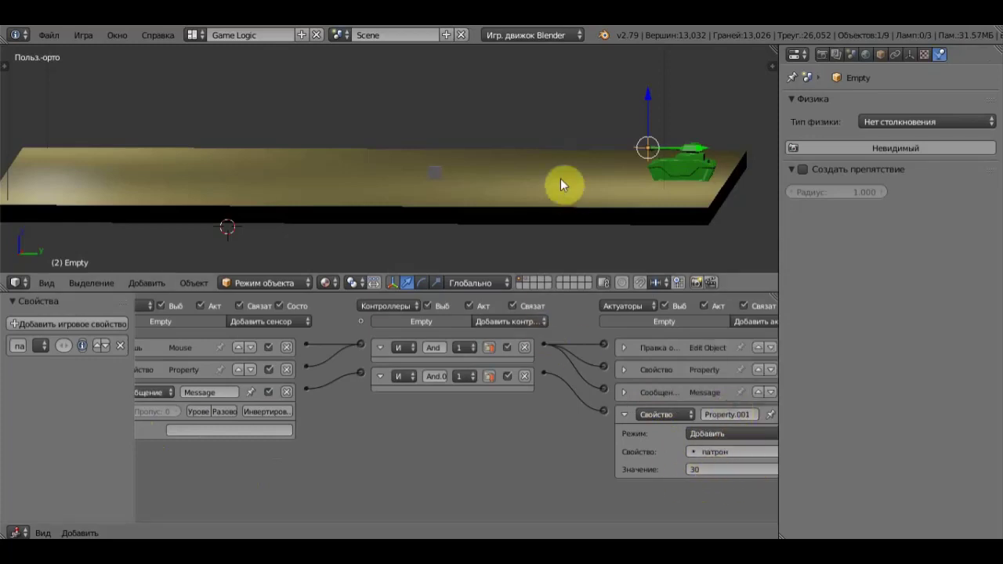
pyautogui.scroll(-1, 560, 179)
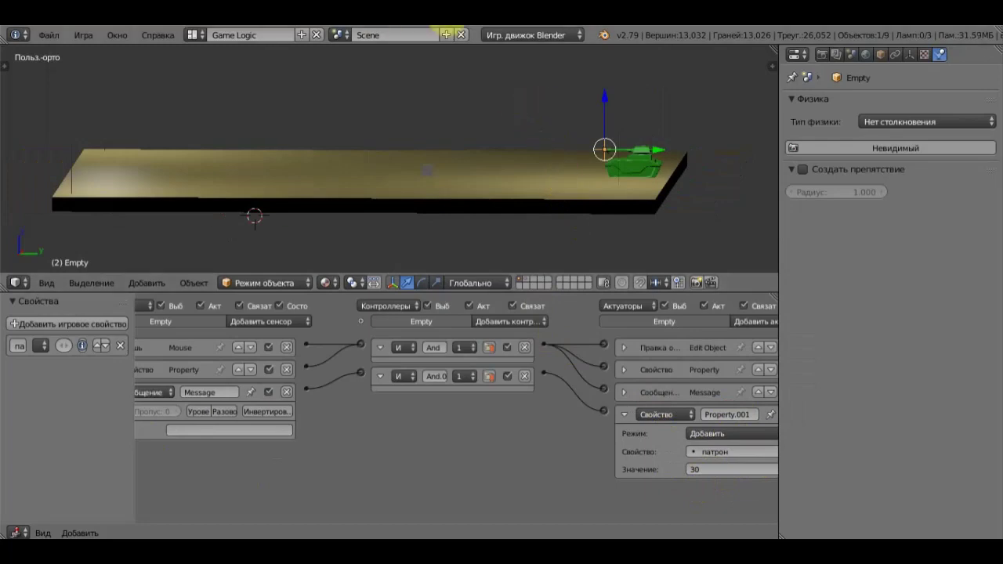
# Step: In scene Сцена, set the Text's second Property actuator to Добавить (add 30), then return to Scene
pyautogui.click(342, 34)
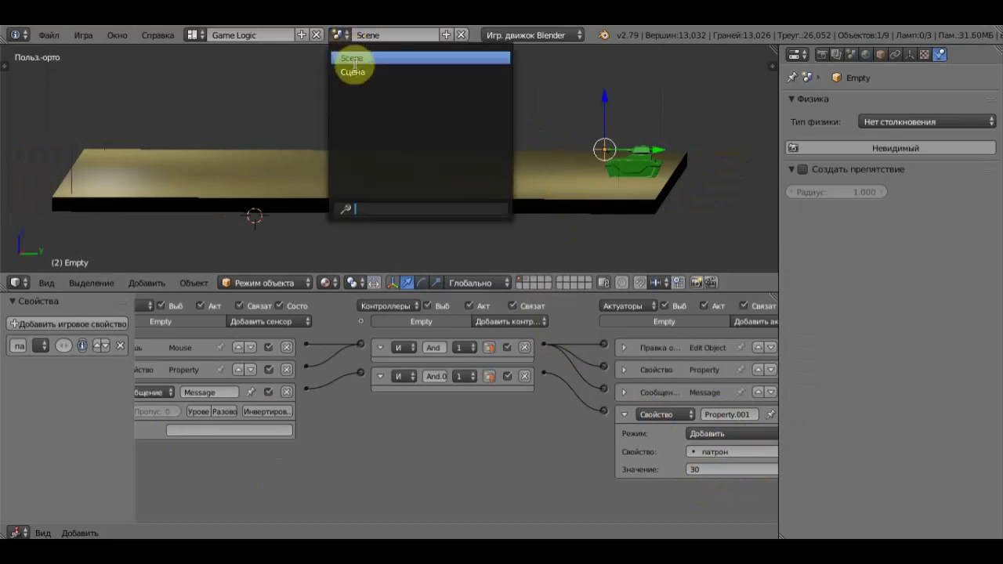
pyautogui.click(352, 71)
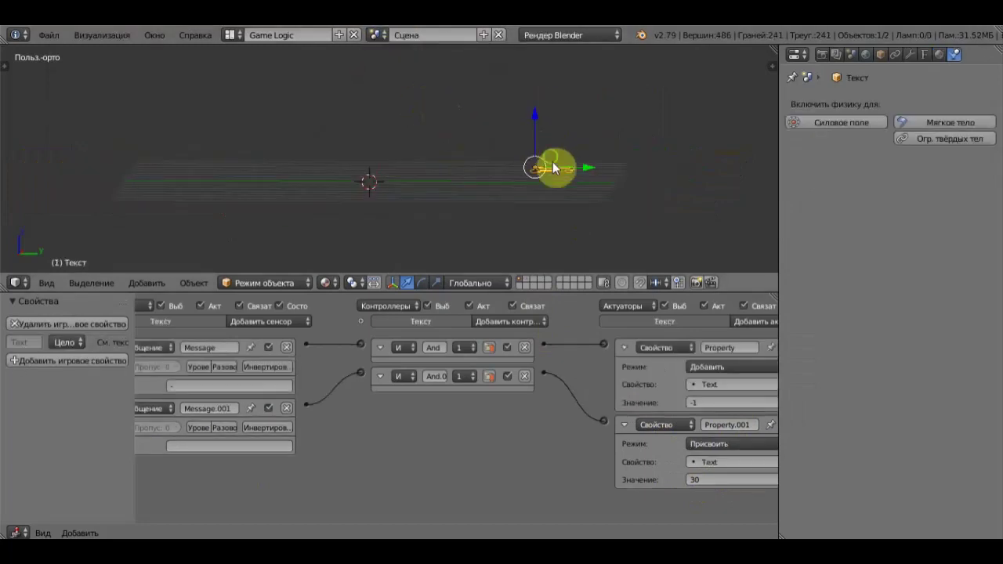
pyautogui.moveTo(555, 168); pyautogui.dragTo(561, 152, button='middle')
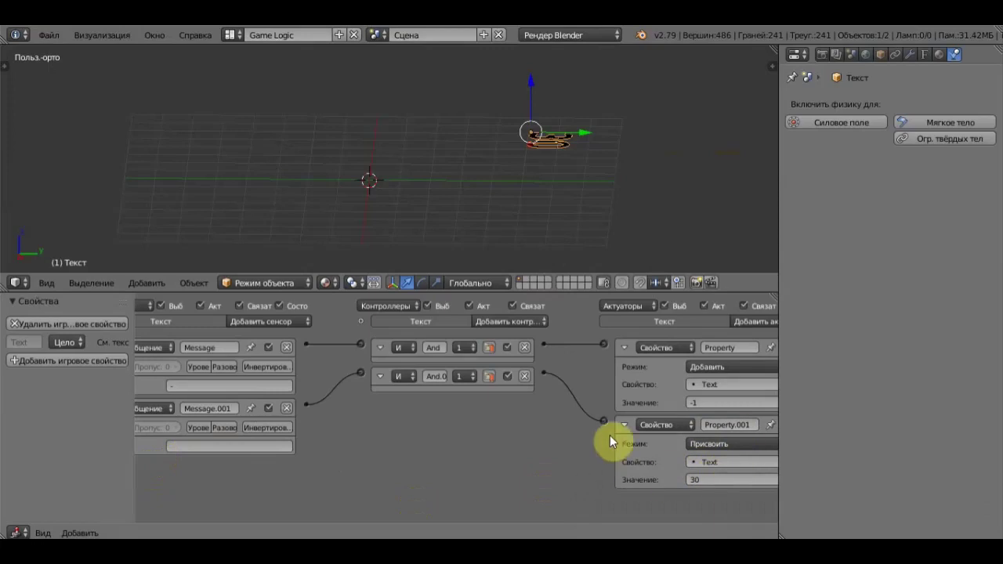
pyautogui.click(728, 443)
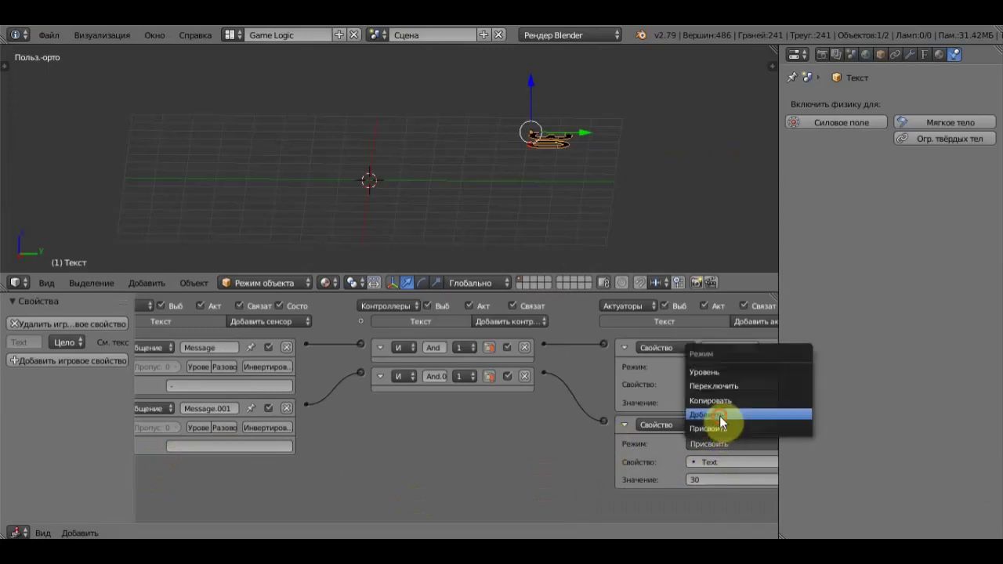
pyautogui.click(719, 415)
pyautogui.moveTo(510, 202); pyautogui.dragTo(453, 136, button='middle')
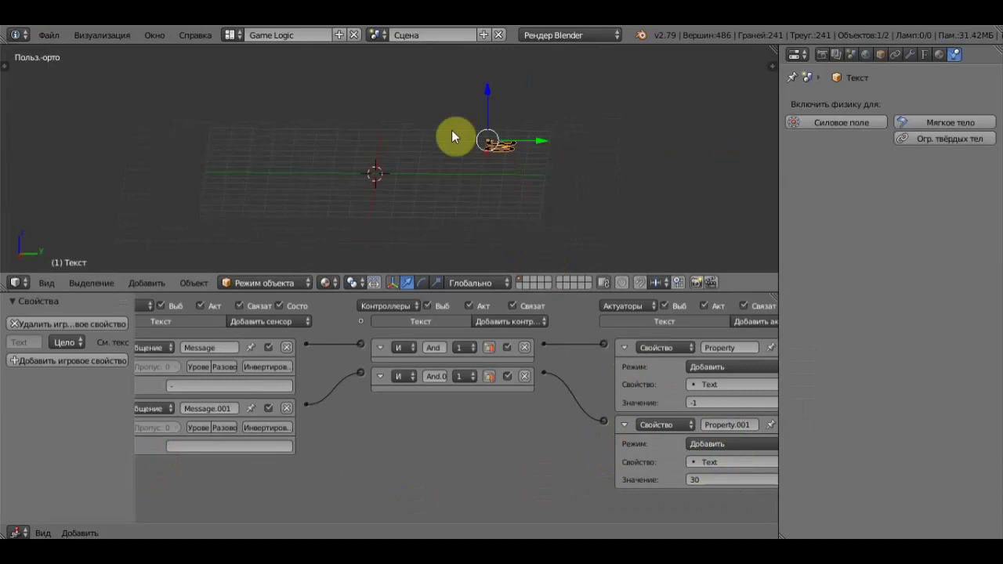
pyautogui.click(377, 35)
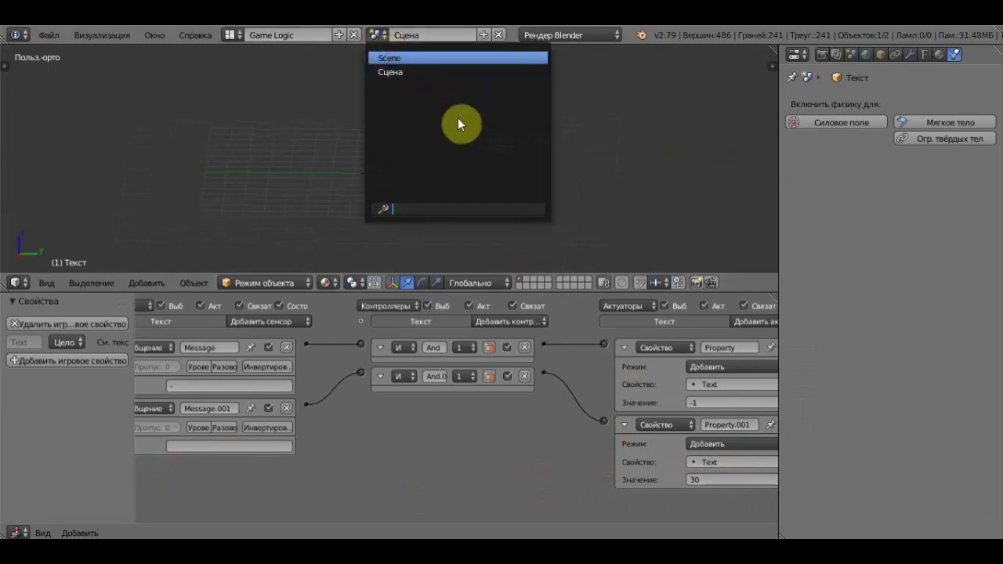
pyautogui.press('Return')
pyautogui.scroll(-3, 526, 167)
# Step: Run the game from the camera view, collecting crates to raise ammo from 378 to 408
pyautogui.scroll(-2, 525, 168)
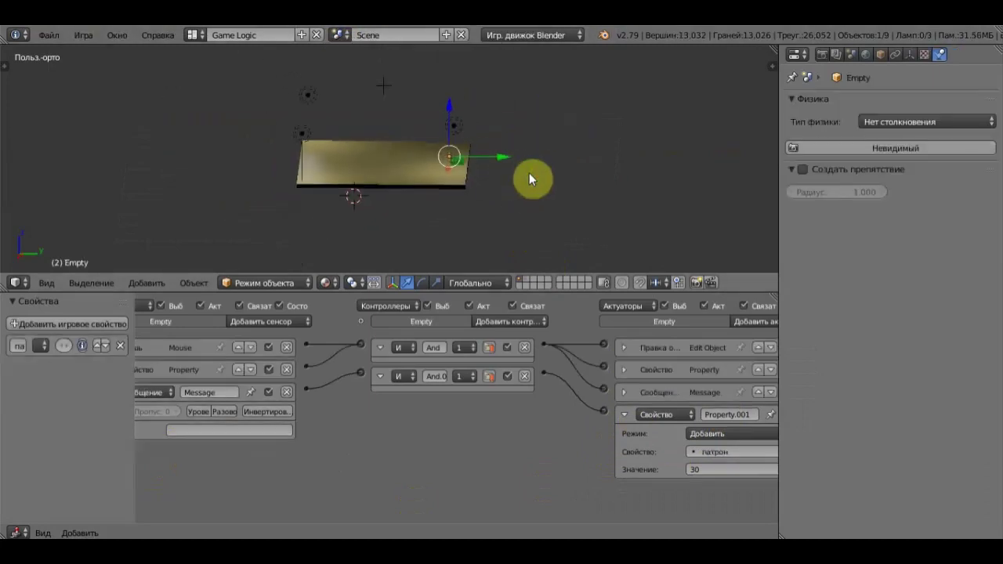
pyautogui.moveTo(529, 172); pyautogui.dragTo(531, 184, button='middle')
pyautogui.press('KP_0')
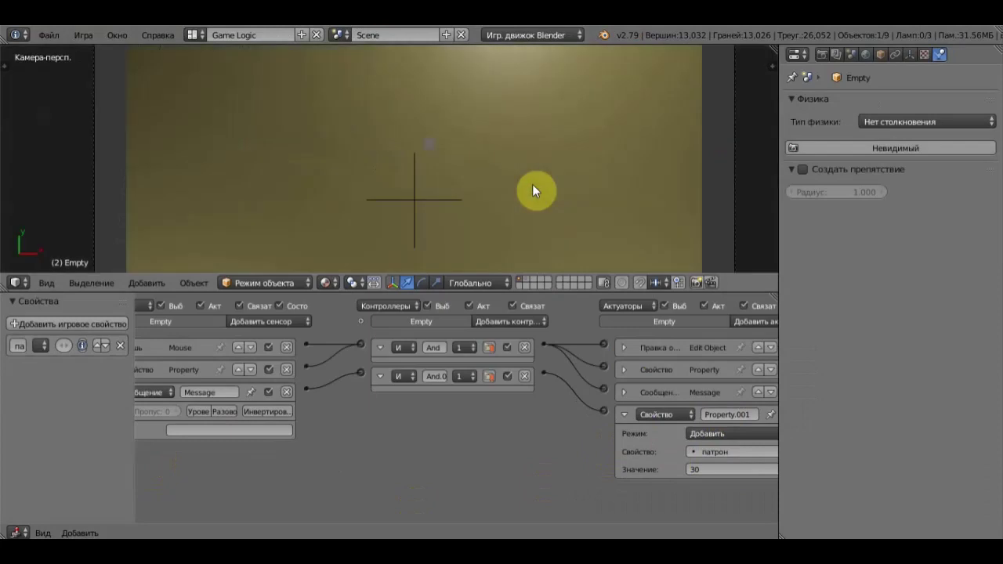
pyautogui.scroll(-2, 532, 184)
pyautogui.scroll(-3, 532, 184)
pyautogui.scroll(-1, 532, 184)
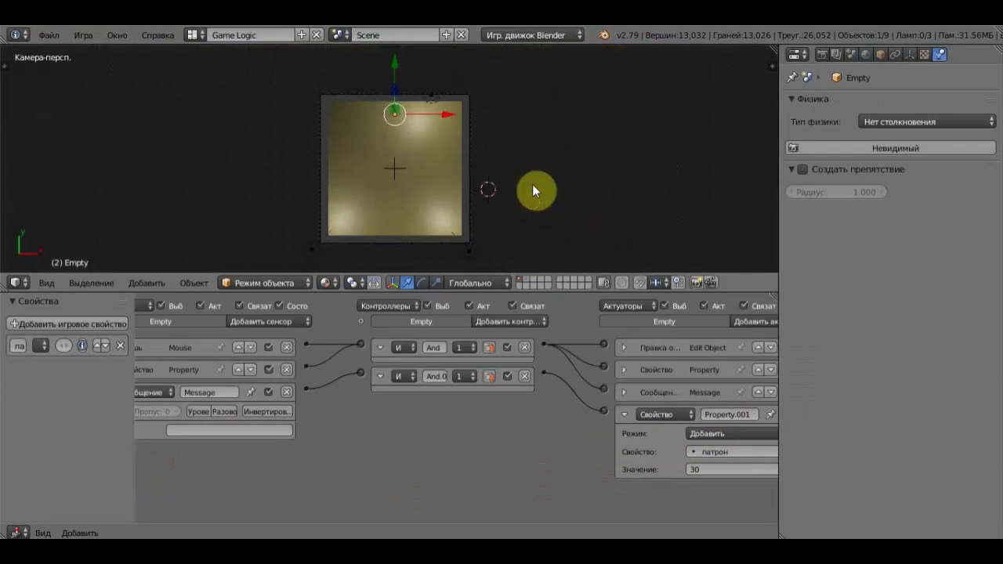
pyautogui.press('p')
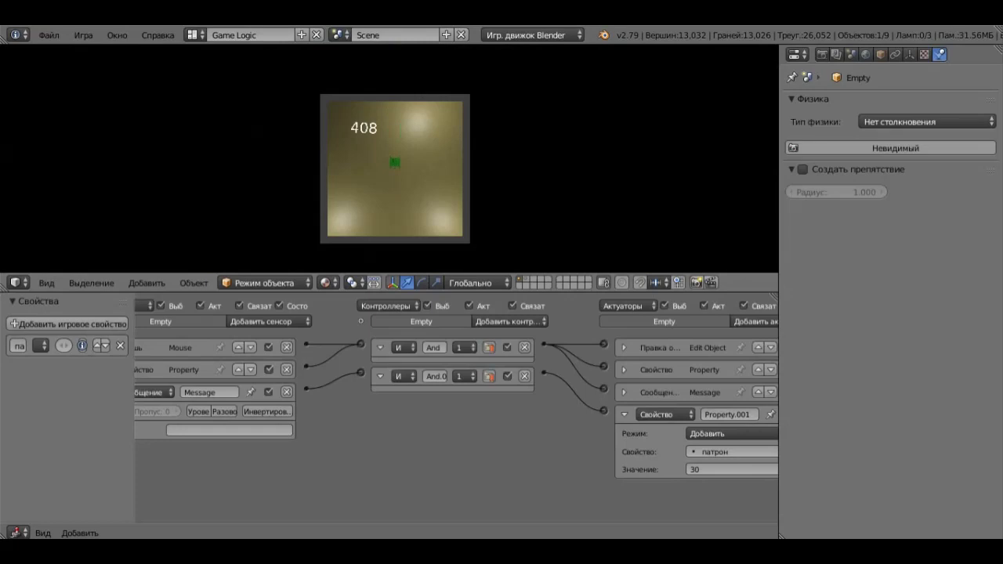
pyautogui.press('Escape')
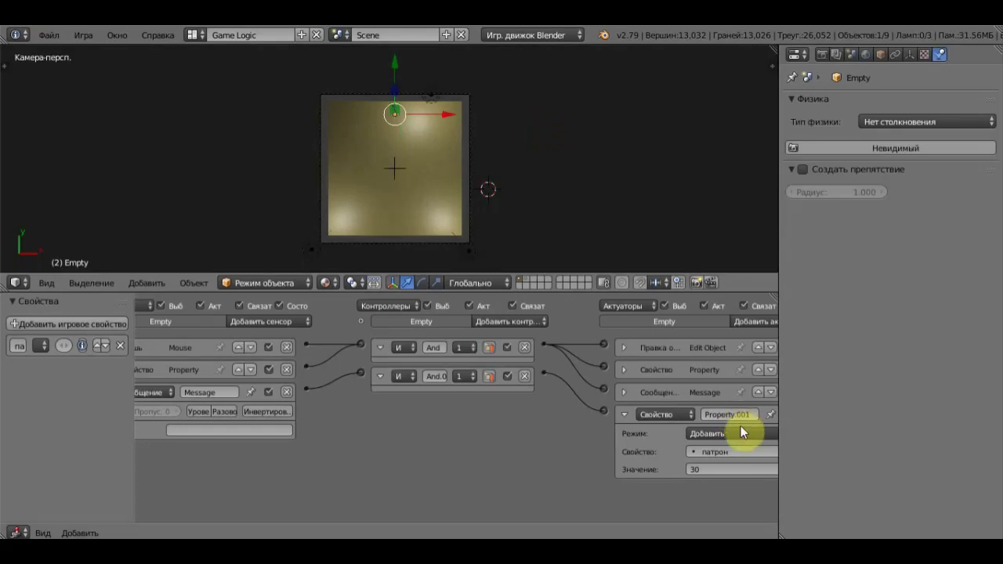
# Step: Set the Empty's патрон actuator and the Сцена Text's second actuator back to Присвоить
pyautogui.click(733, 432)
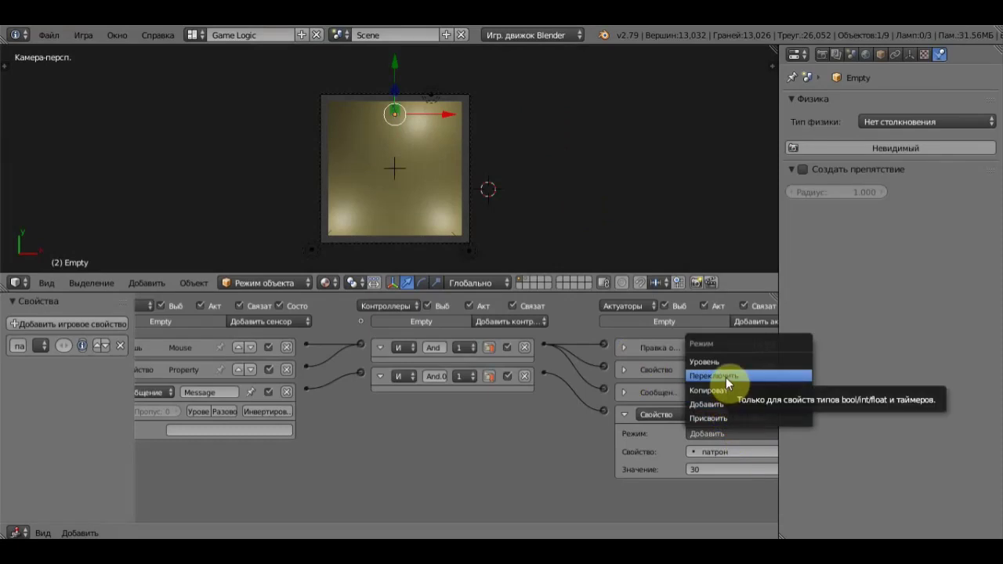
pyautogui.click(722, 419)
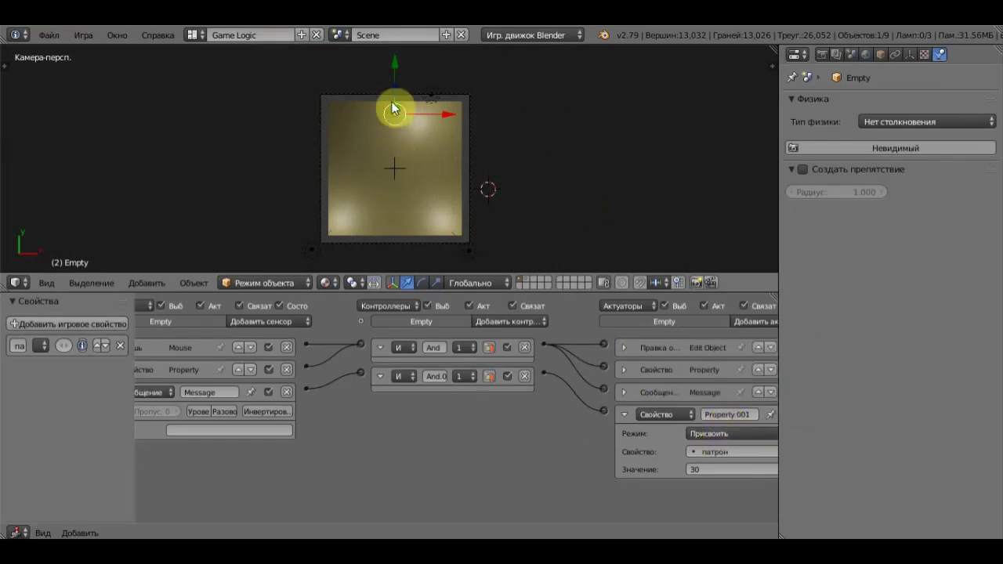
pyautogui.click(345, 34)
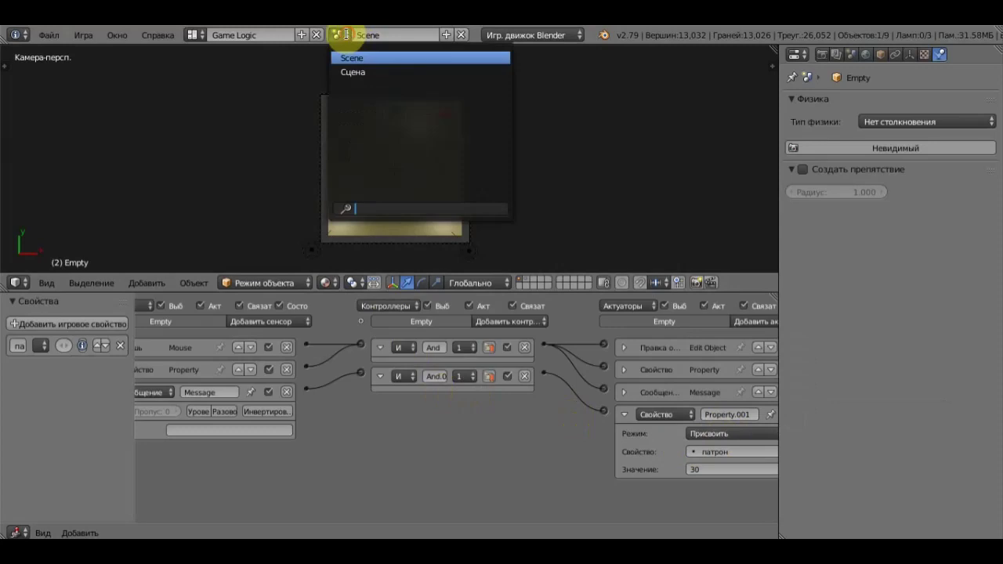
pyautogui.click(352, 76)
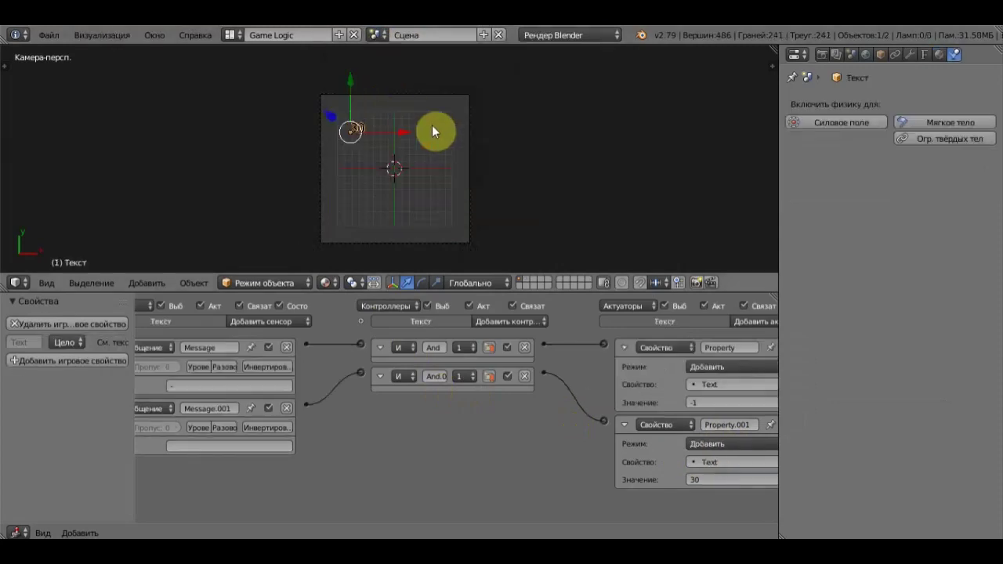
pyautogui.click(738, 445)
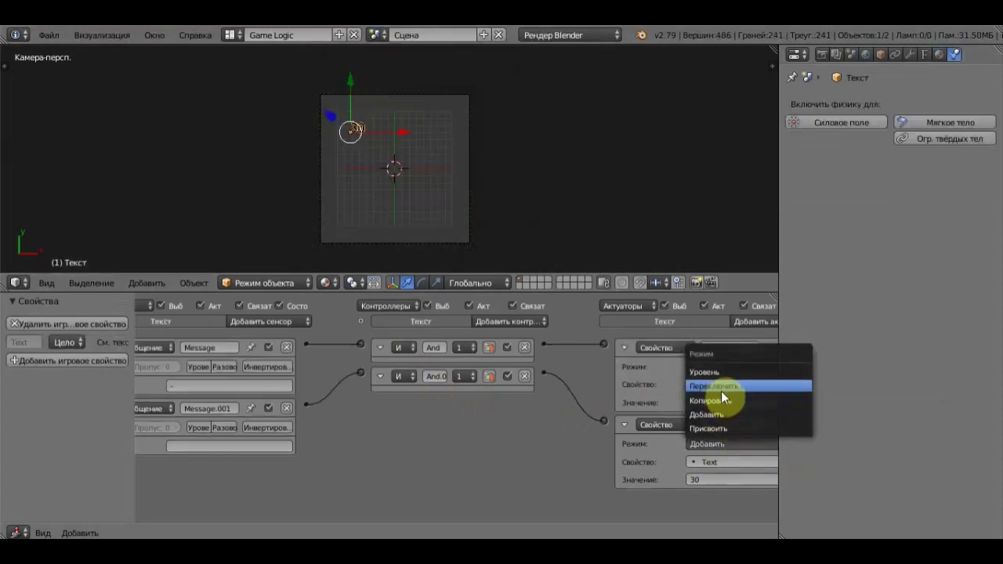
pyautogui.click(721, 427)
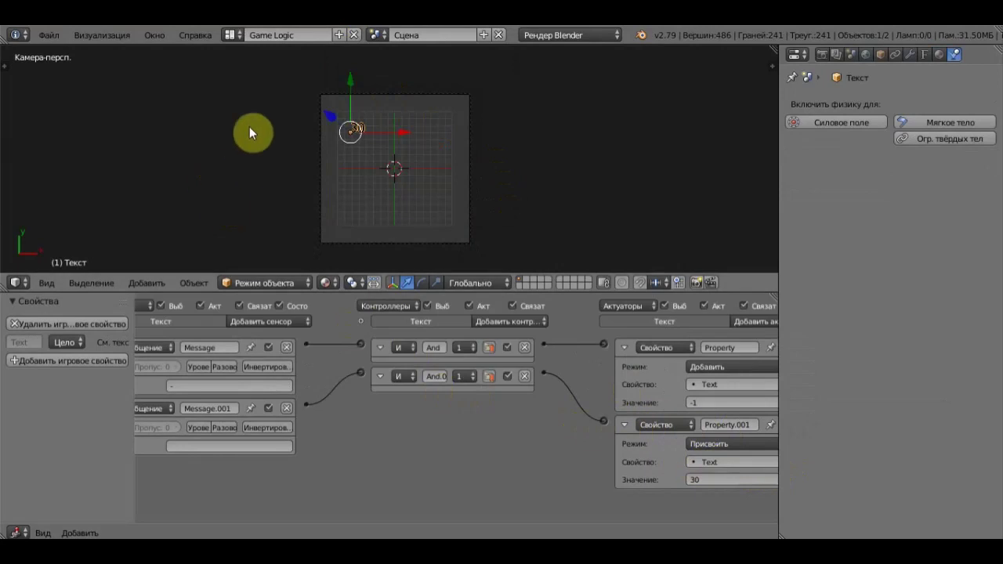
pyautogui.click(377, 34)
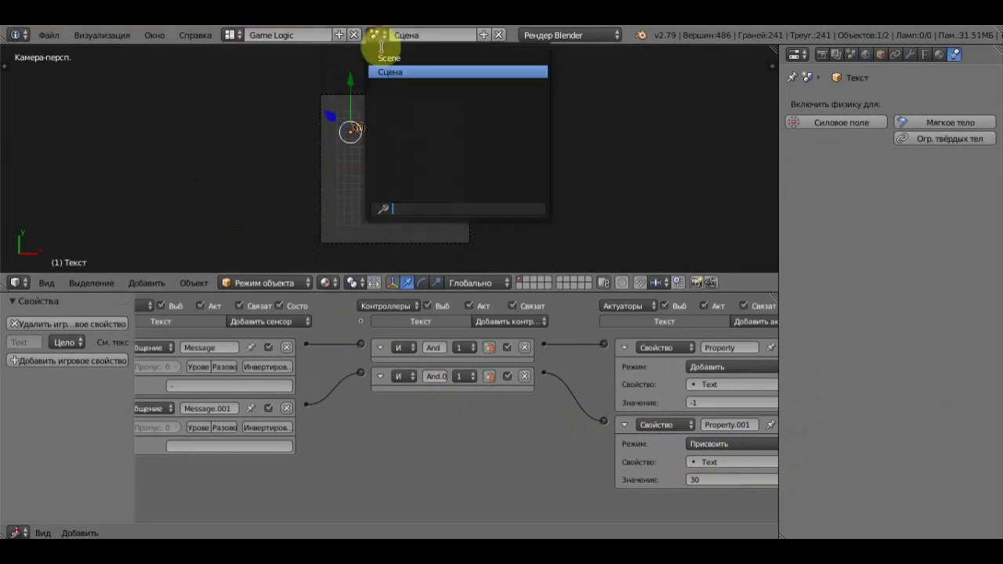
pyautogui.click(387, 58)
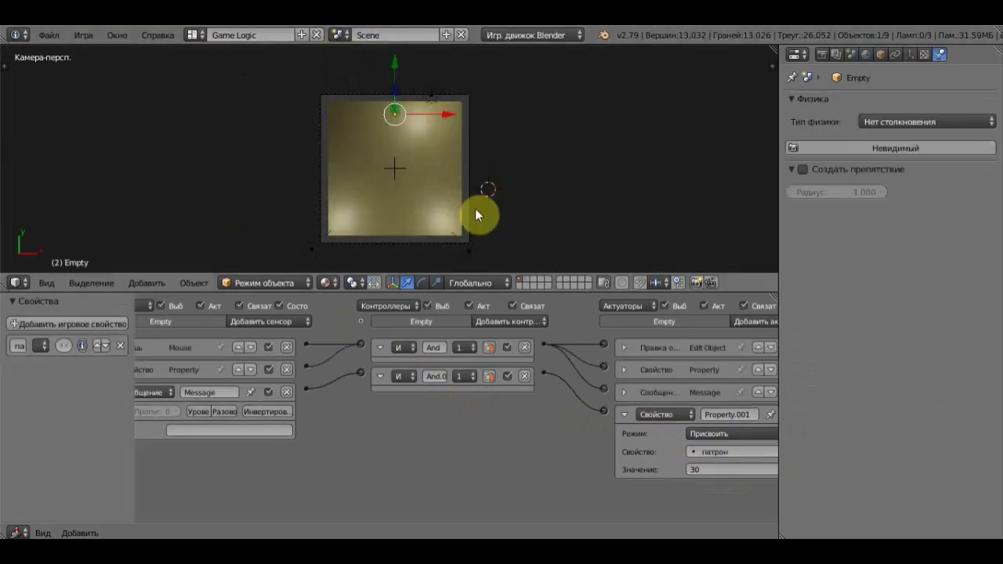
pyautogui.press('p')
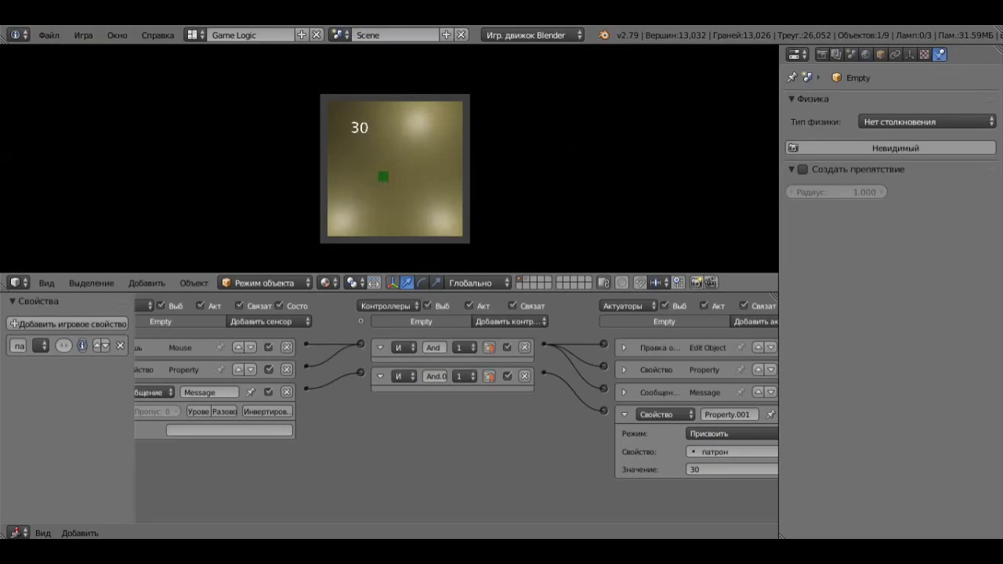
pyautogui.press('Escape')
pyautogui.scroll(1, 481, 169)
pyautogui.scroll(1, 472, 160)
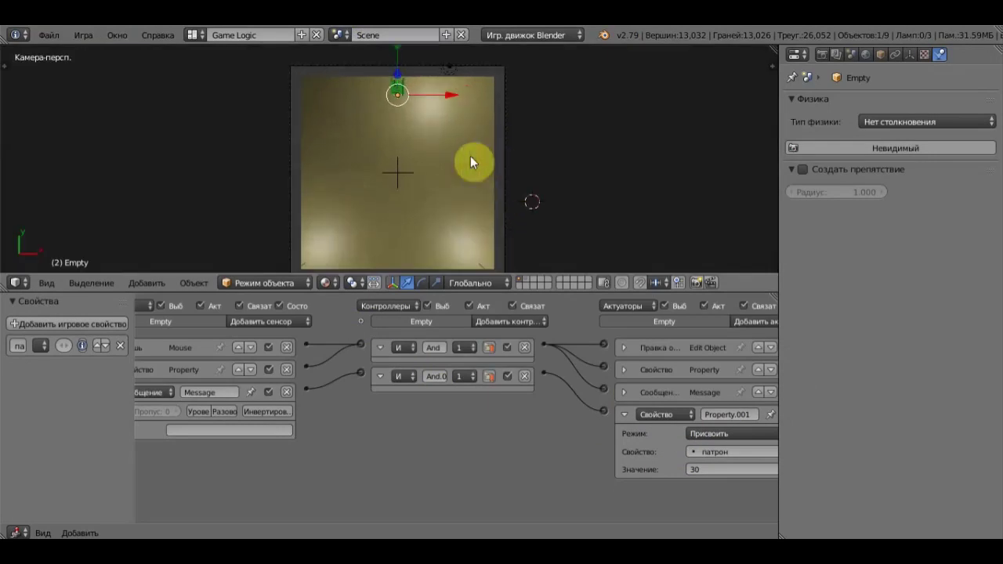
# Step: Set the Empty's патрон actuator to Добавить and test-run the game, counter showing 30
pyautogui.click(710, 434)
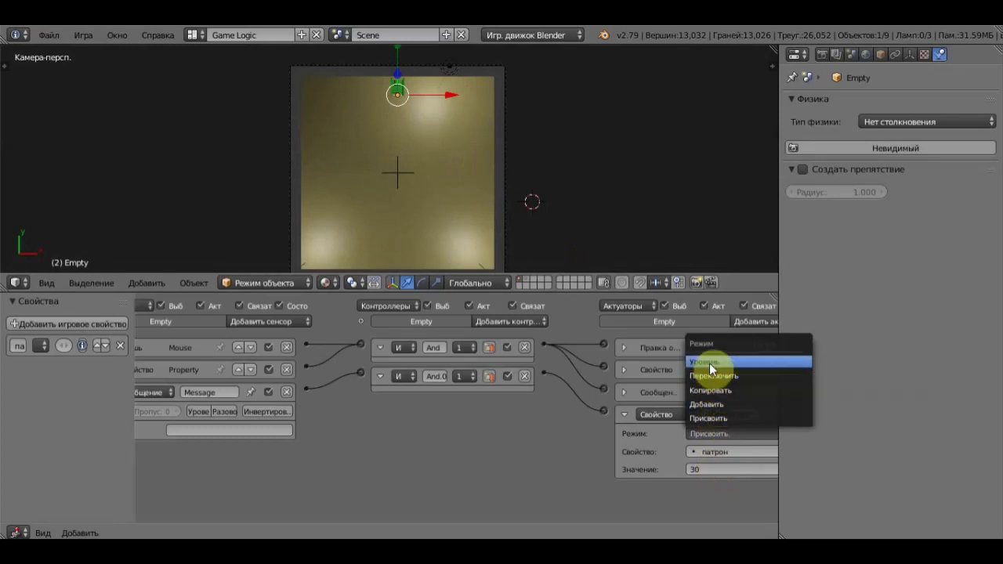
pyautogui.click(716, 411)
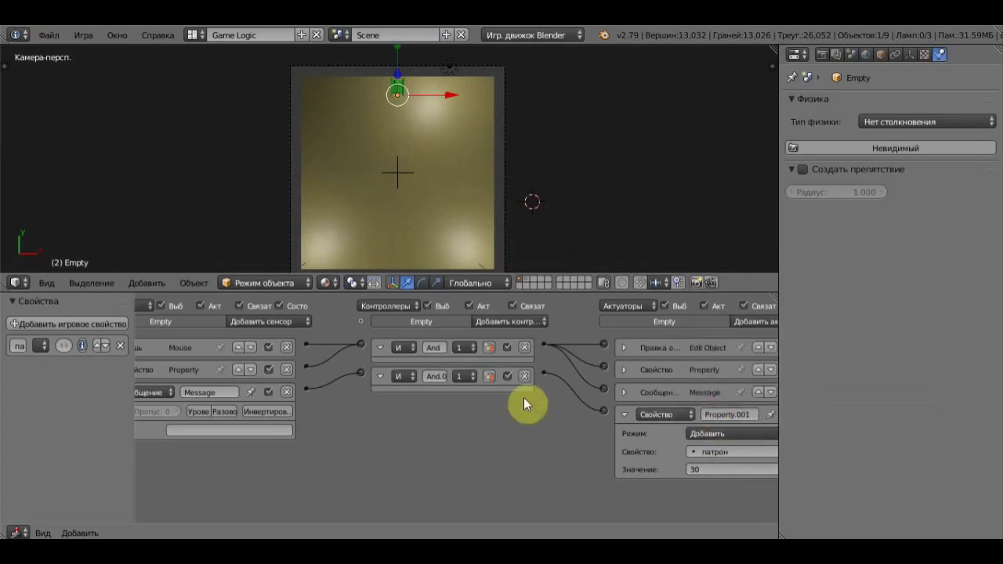
pyautogui.scroll(-1, 458, 186)
pyautogui.scroll(-1, 459, 186)
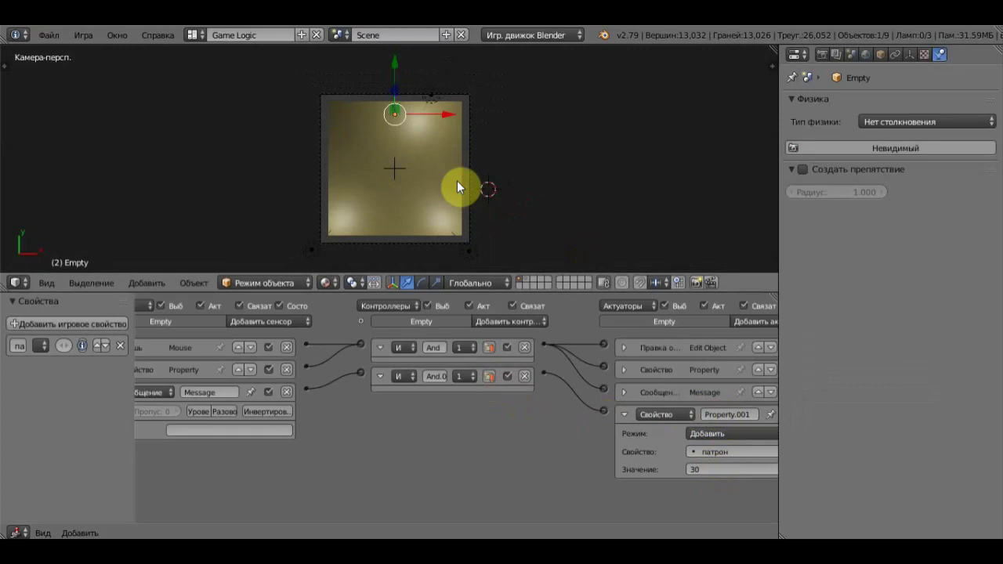
pyautogui.press('p')
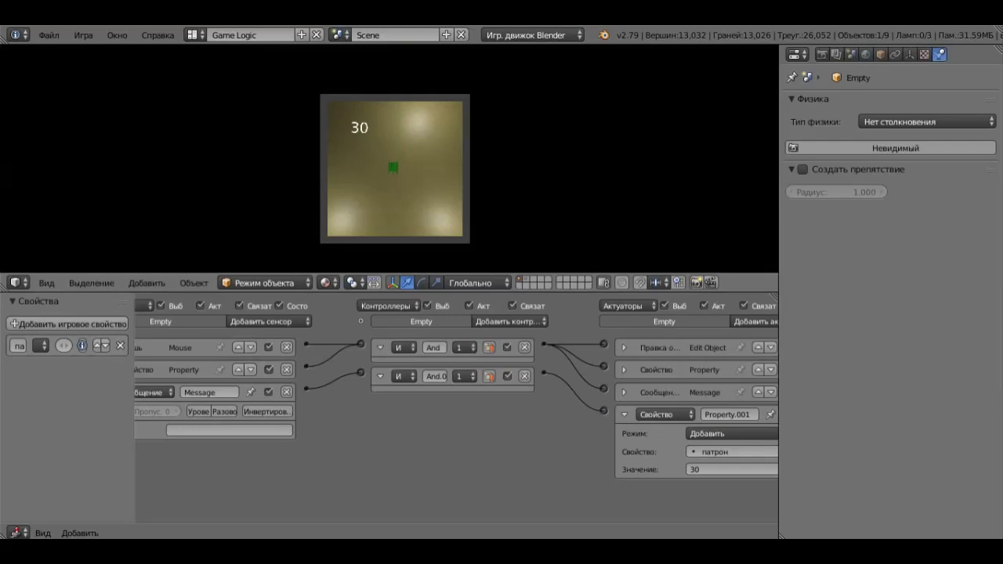
pyautogui.press('Escape')
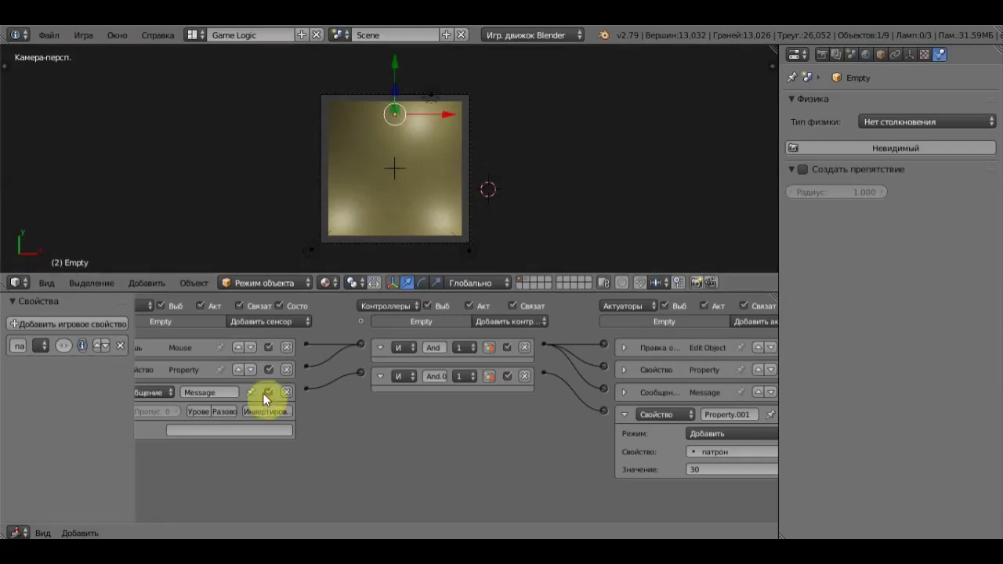
pyautogui.keyDown('ctrl'); pyautogui.scroll(1, 222, 440); pyautogui.keyUp('ctrl')
pyautogui.keyDown('ctrl'); pyautogui.scroll(1, 222, 440); pyautogui.keyUp('ctrl')
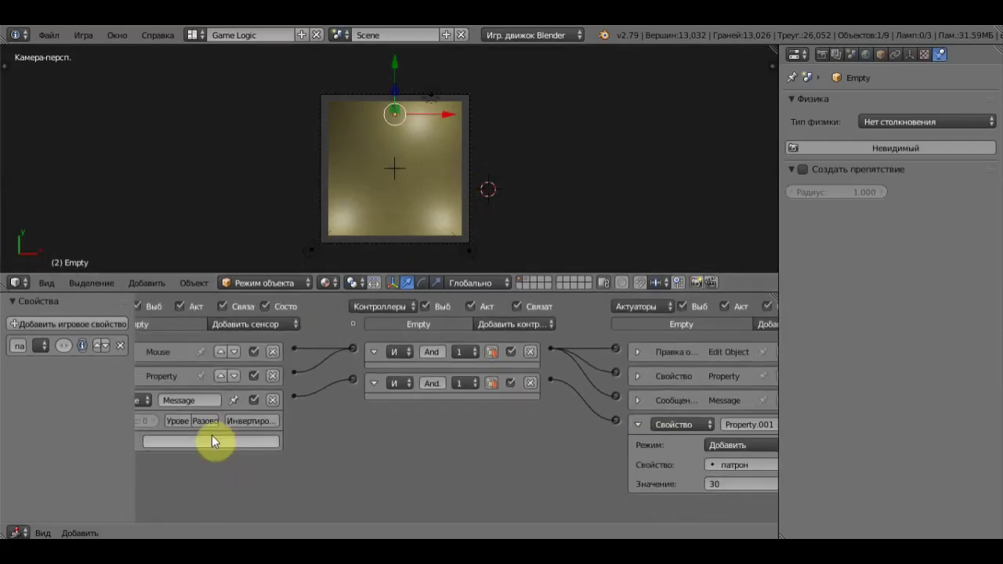
pyautogui.click(210, 440)
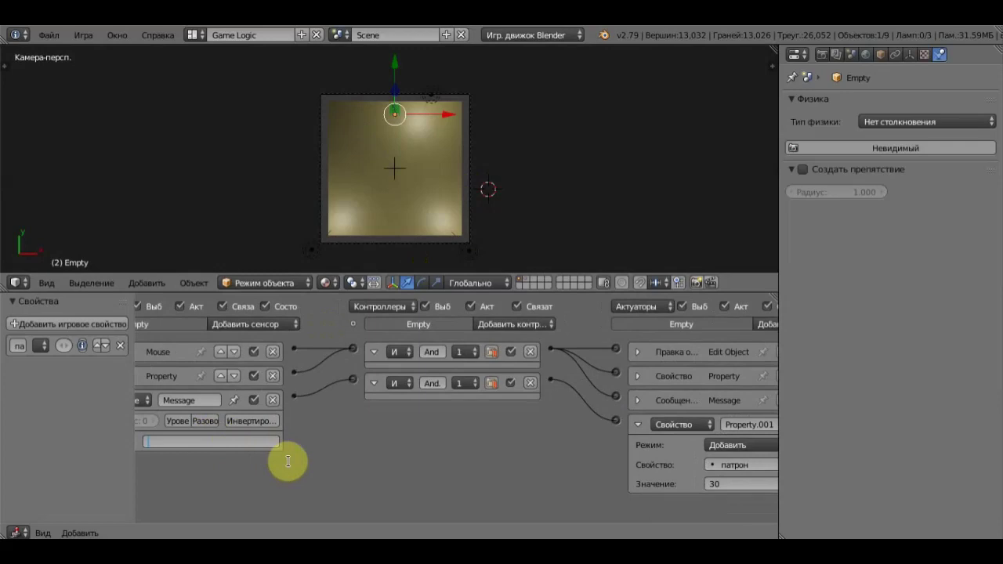
pyautogui.write('+++')
pyautogui.press('Return')
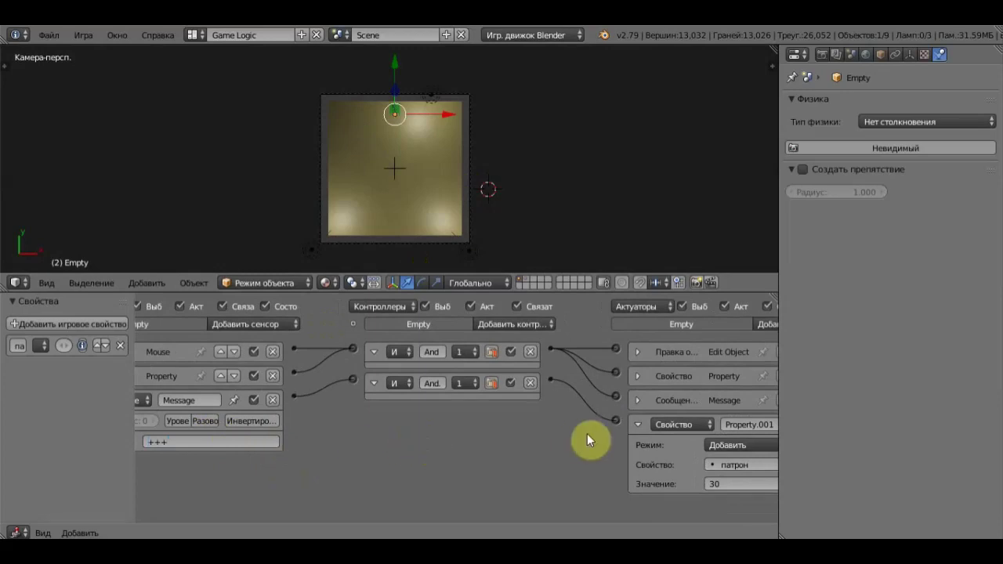
pyautogui.scroll(-1, 593, 407)
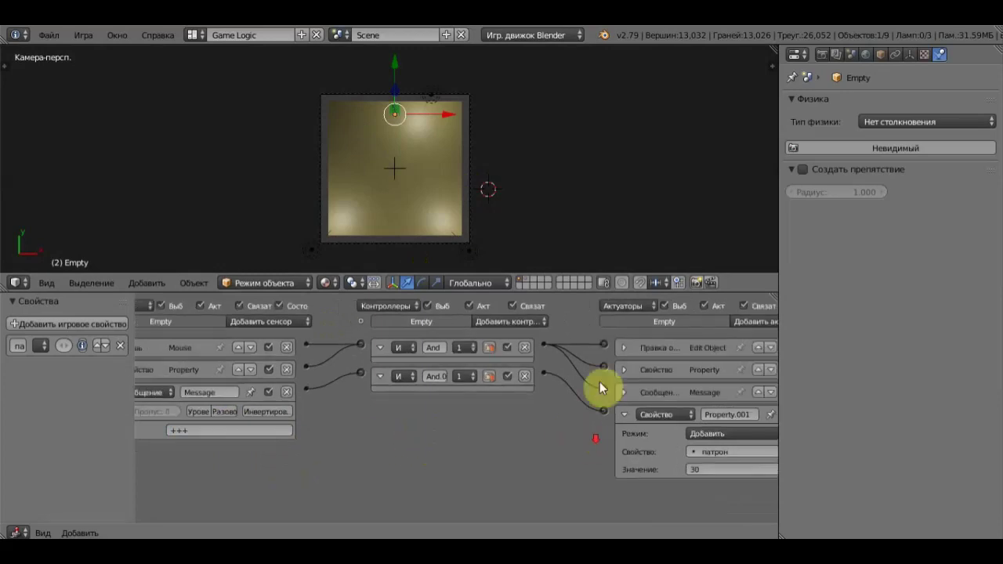
pyautogui.rightClick(403, 124)
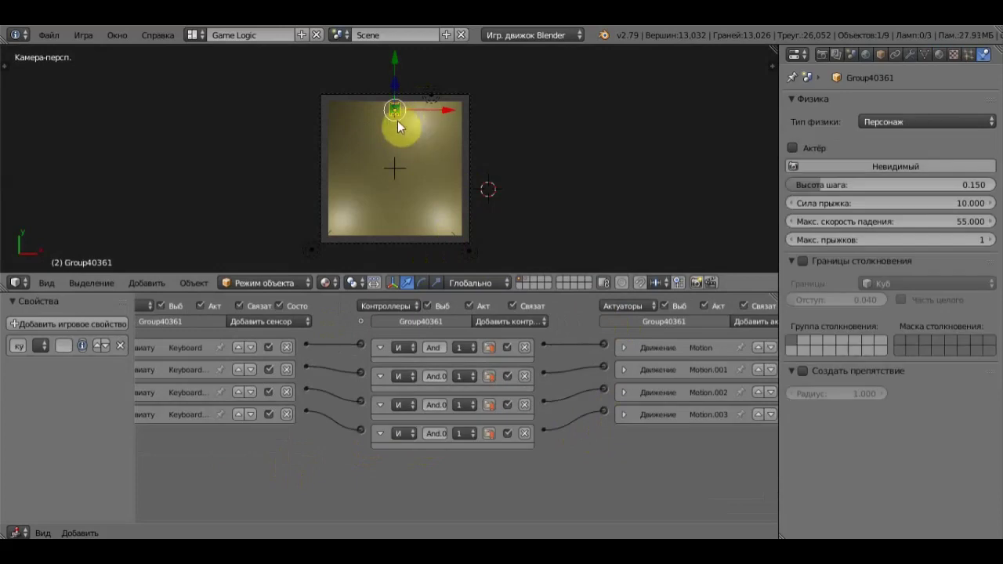
pyautogui.scroll(4, 398, 121)
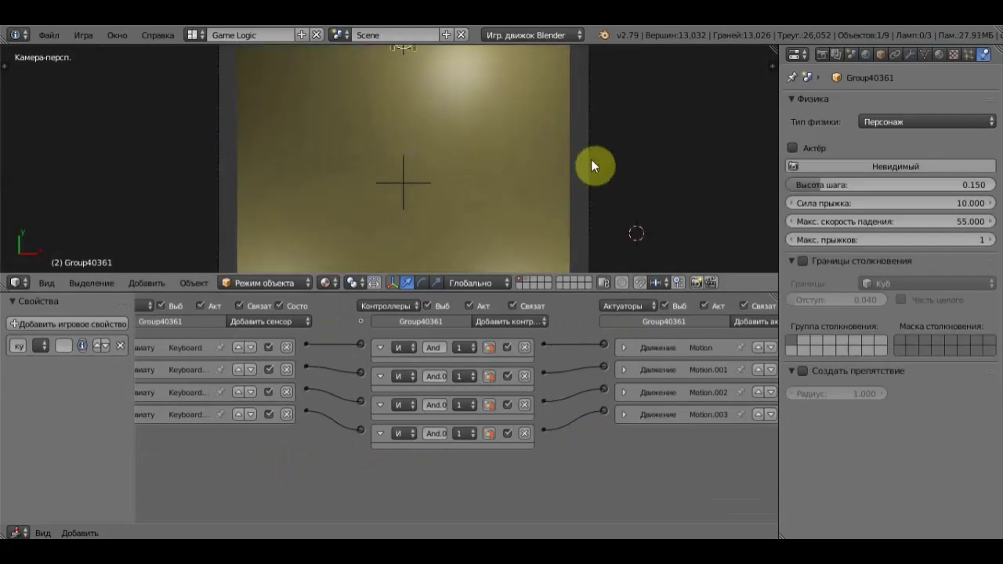
pyautogui.scroll(-2, 612, 161)
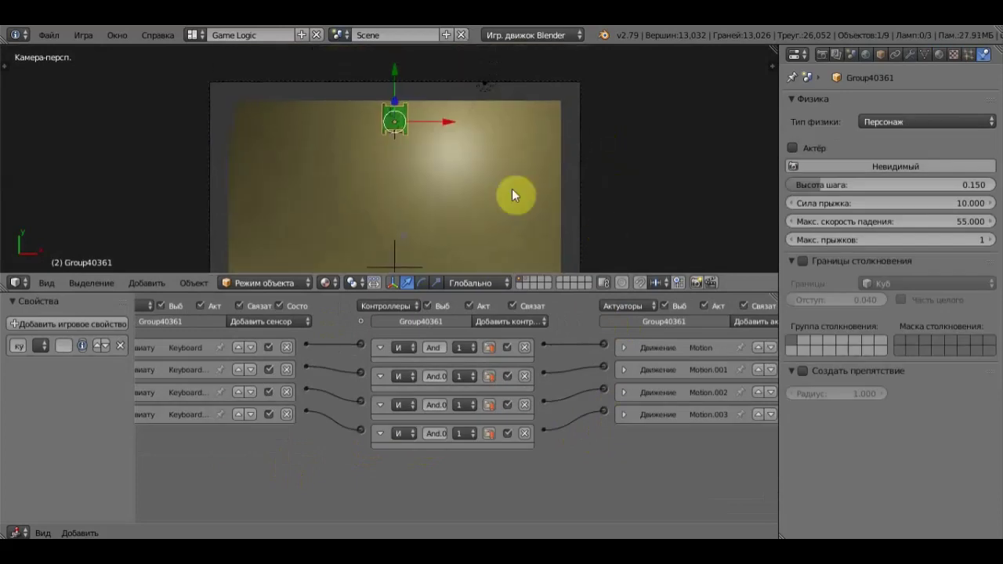
pyautogui.rightClick(394, 133)
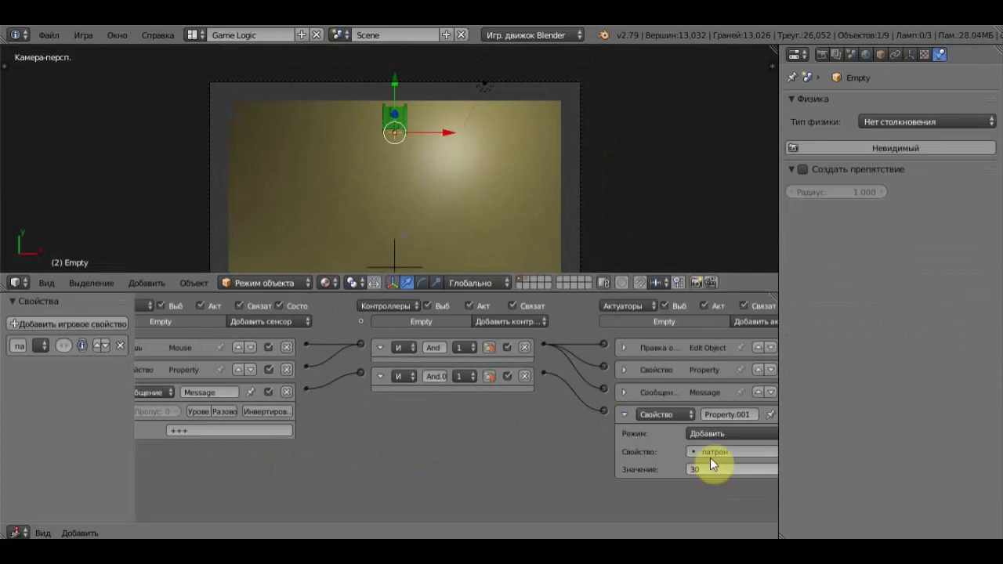
pyautogui.click(196, 430)
pyautogui.press('BackSpace')
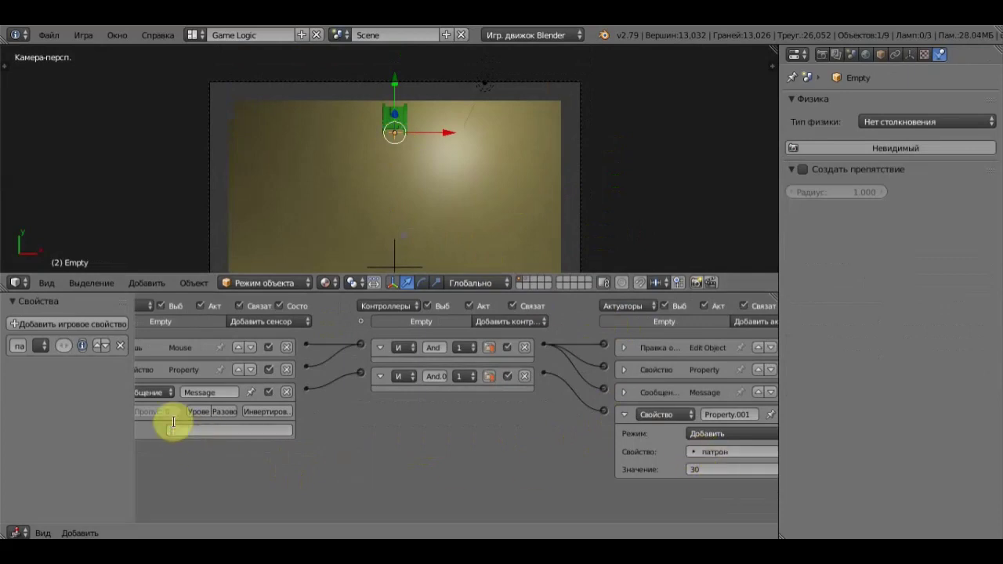
# Step: Set the Сцена Text's second Message sensor subject to +++, then reselect Куб in Scene
pyautogui.click(349, 32)
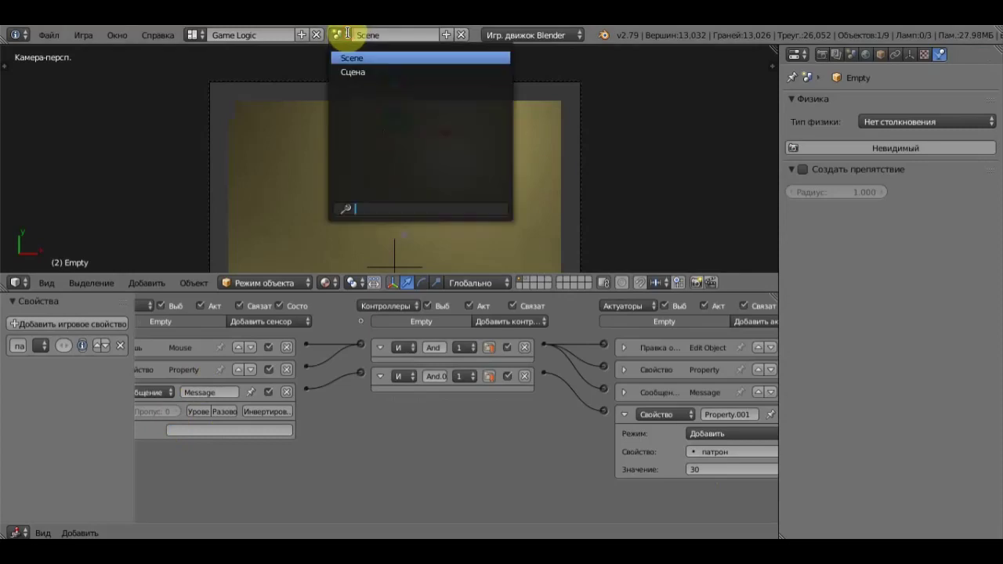
pyautogui.click(354, 72)
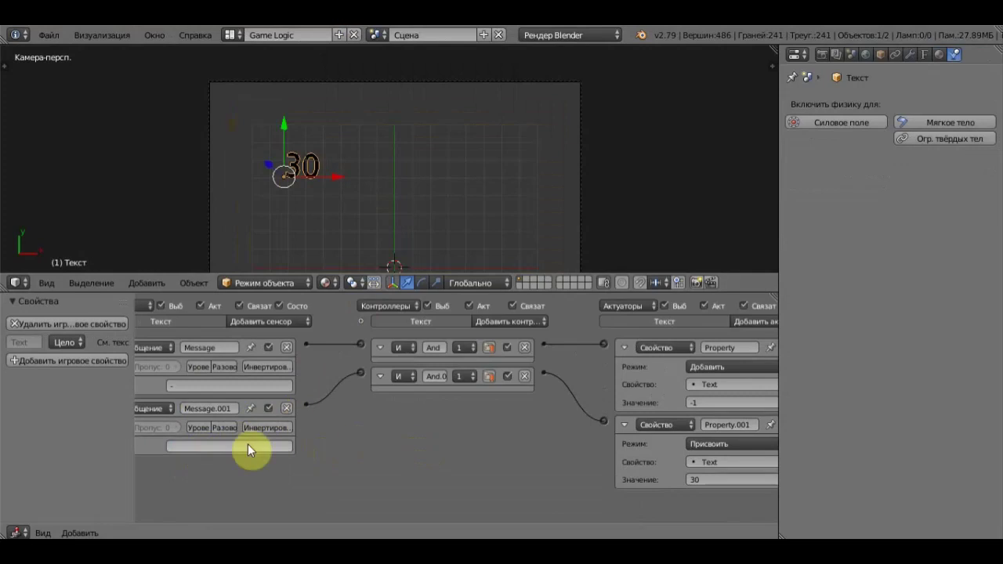
pyautogui.click(209, 449)
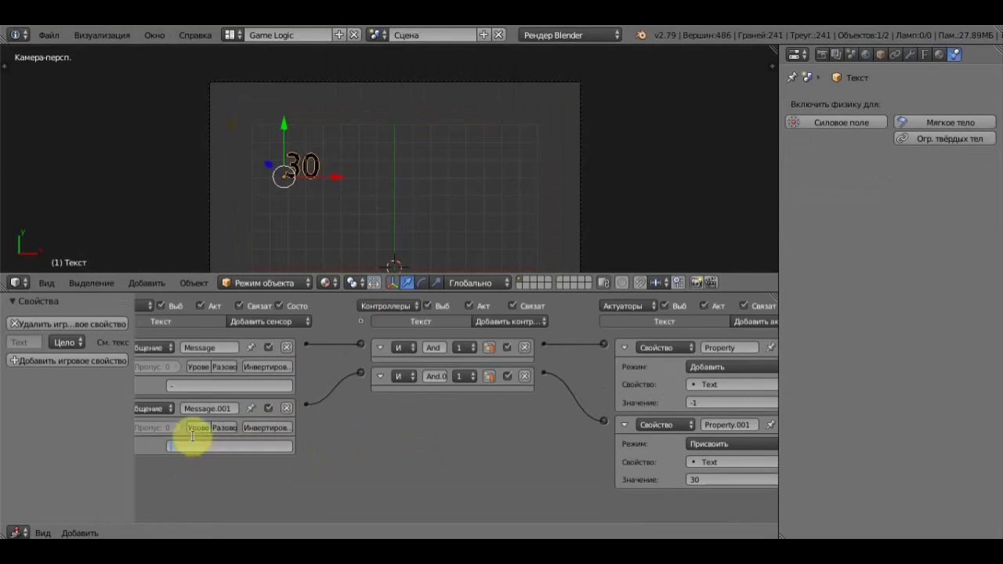
pyautogui.write('30')
pyautogui.click(375, 34)
pyautogui.click(385, 59)
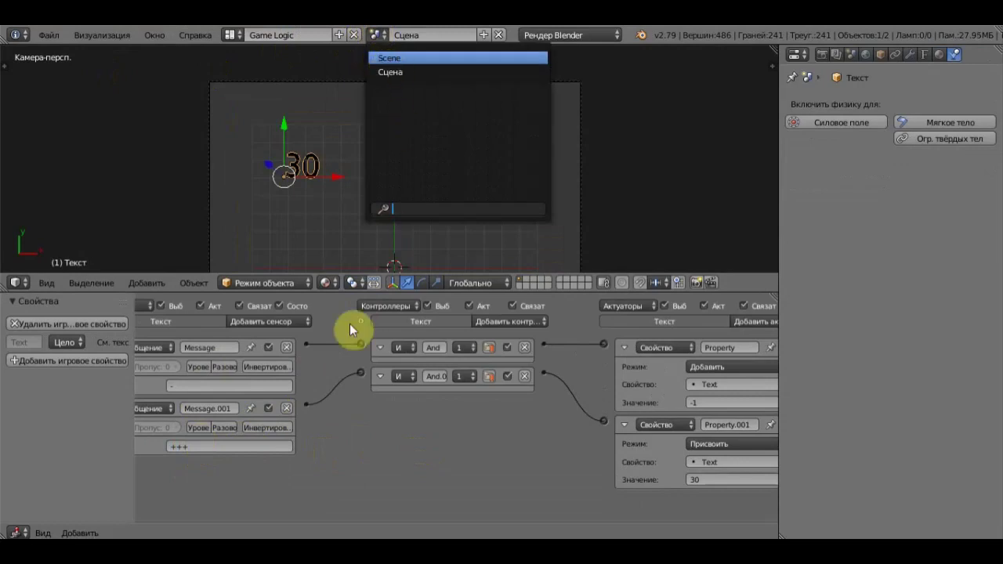
pyautogui.rightClick(396, 239)
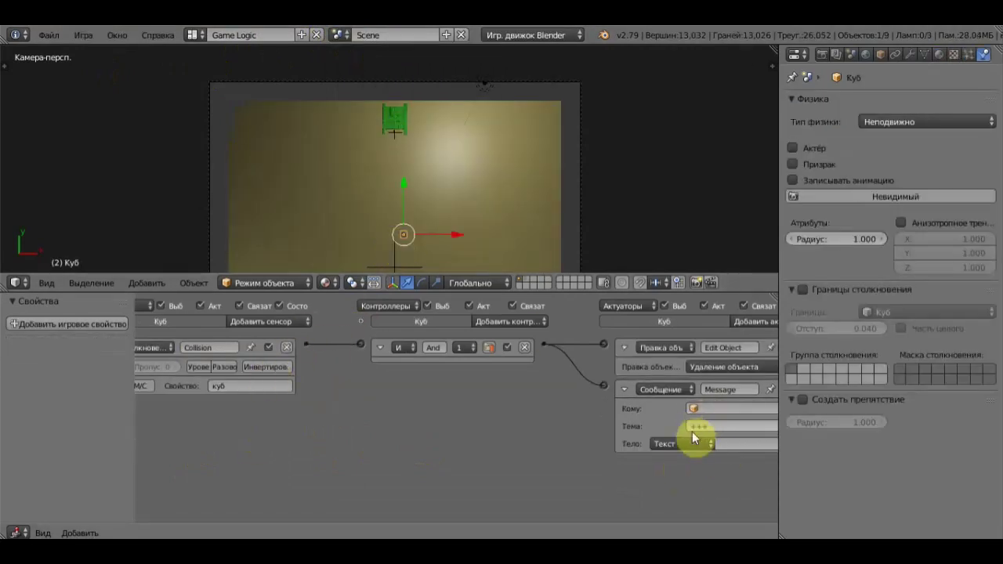
pyautogui.rightClick(394, 133)
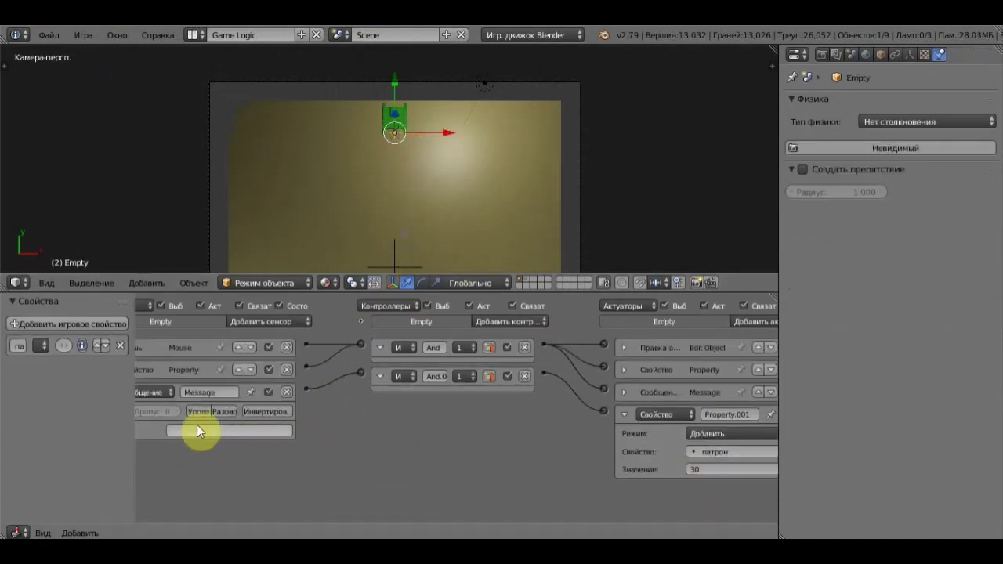
pyautogui.scroll(-1, 380, 204)
pyautogui.scroll(-3, 379, 199)
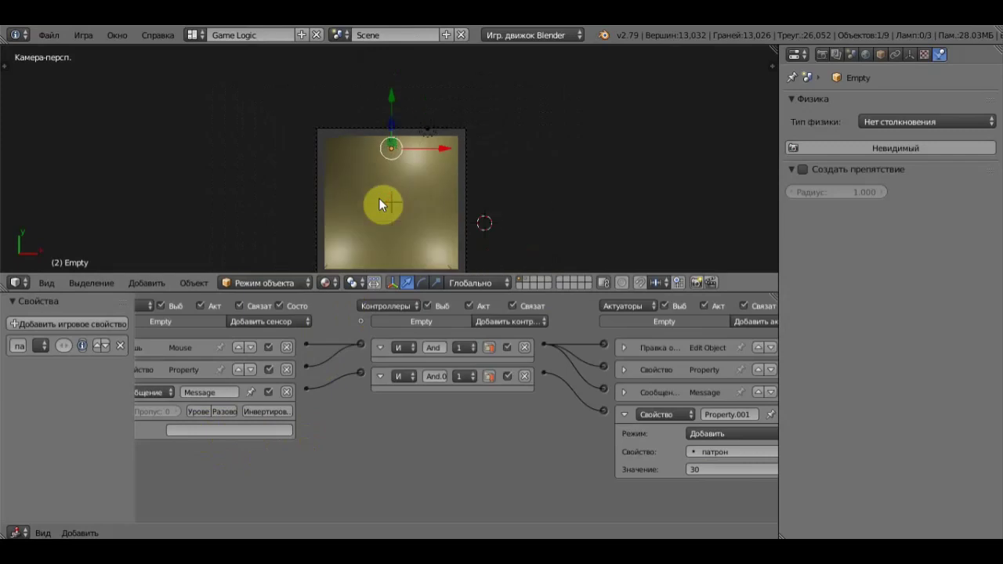
pyautogui.scroll(-1, 379, 200)
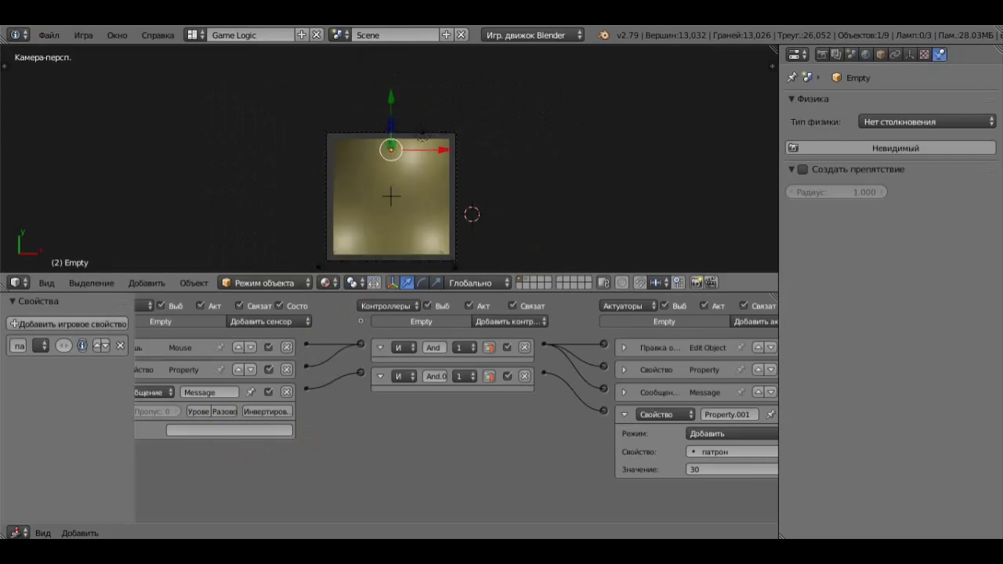
pyautogui.press('p')
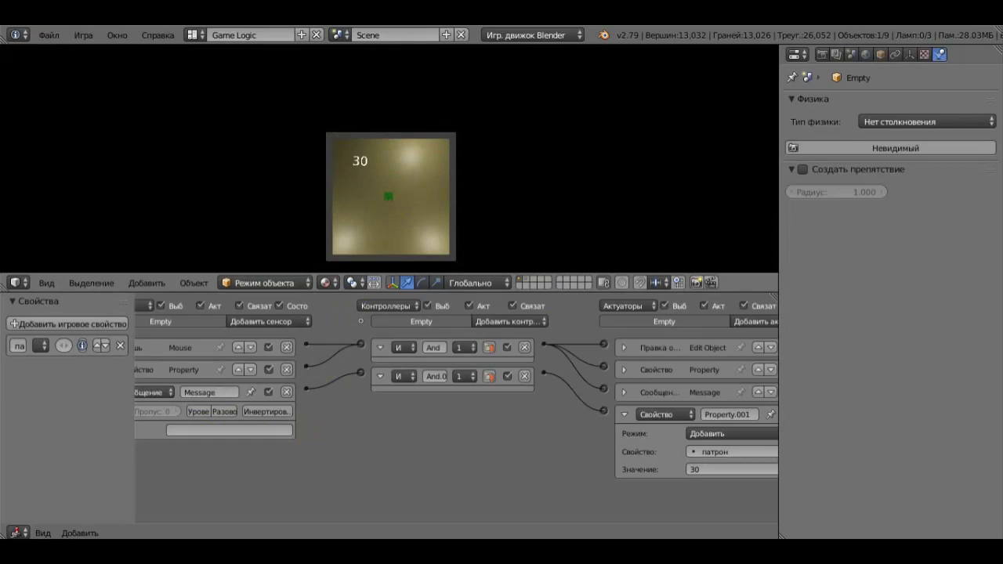
# Step: Stop the game, enlarge the 3D view to frame the whole arena, and run it again
pyautogui.press('Escape')
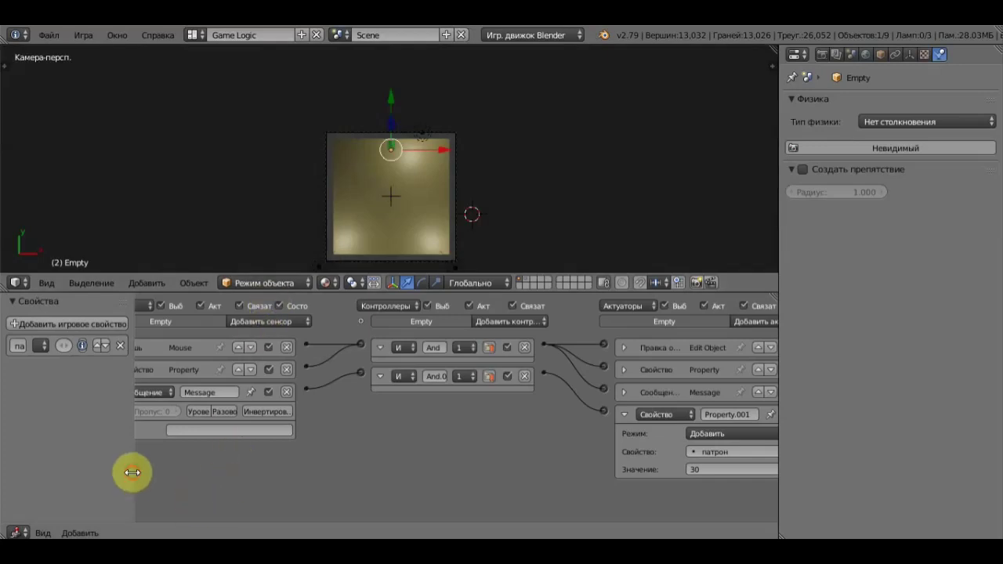
pyautogui.moveTo(135, 473); pyautogui.dragTo(85, 462)
pyautogui.scroll(2, 216, 436)
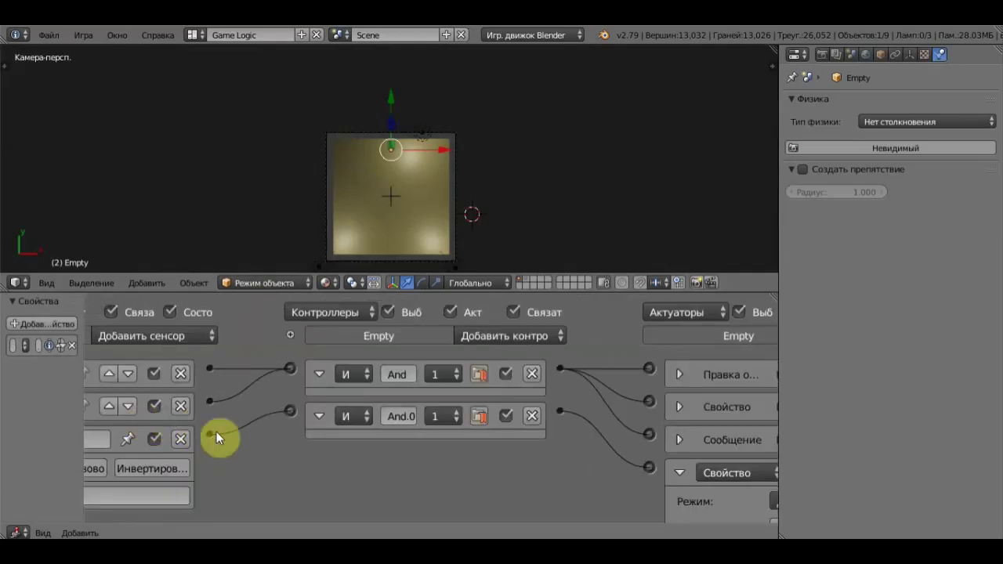
pyautogui.scroll(-1, 228, 451)
pyautogui.moveTo(262, 446); pyautogui.dragTo(319, 463, button='middle')
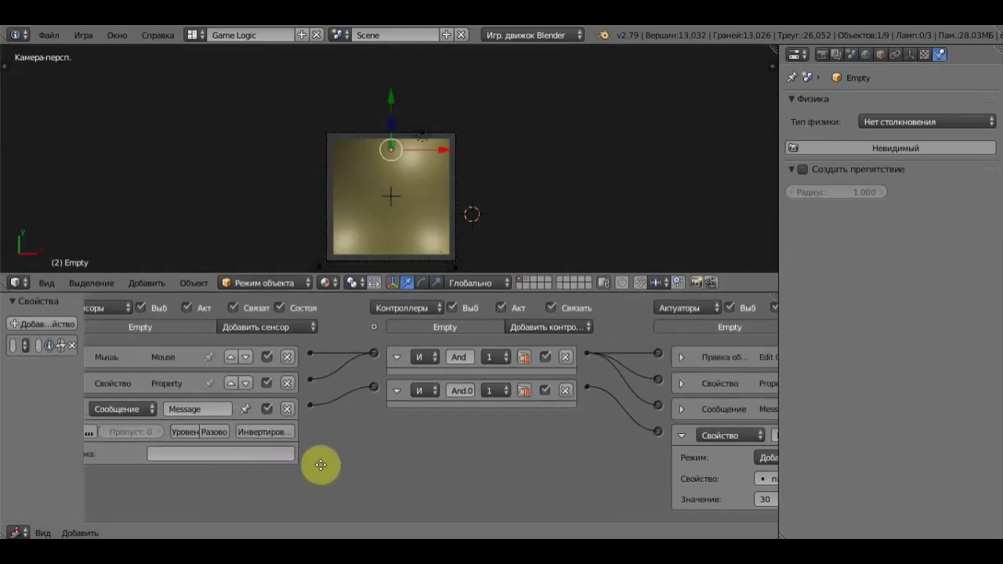
pyautogui.scroll(-1, 358, 455)
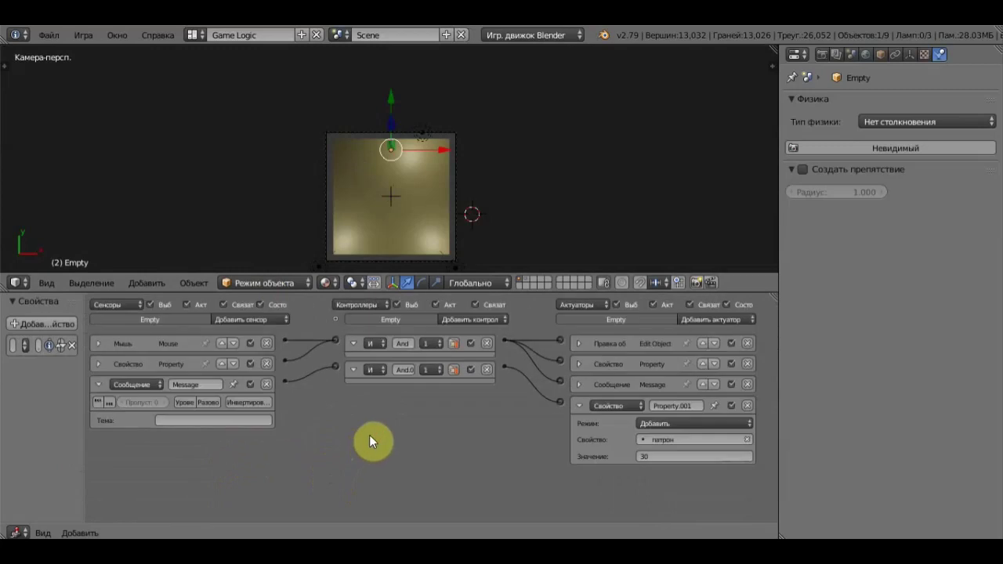
pyautogui.scroll(3, 406, 162)
pyautogui.scroll(2, 405, 164)
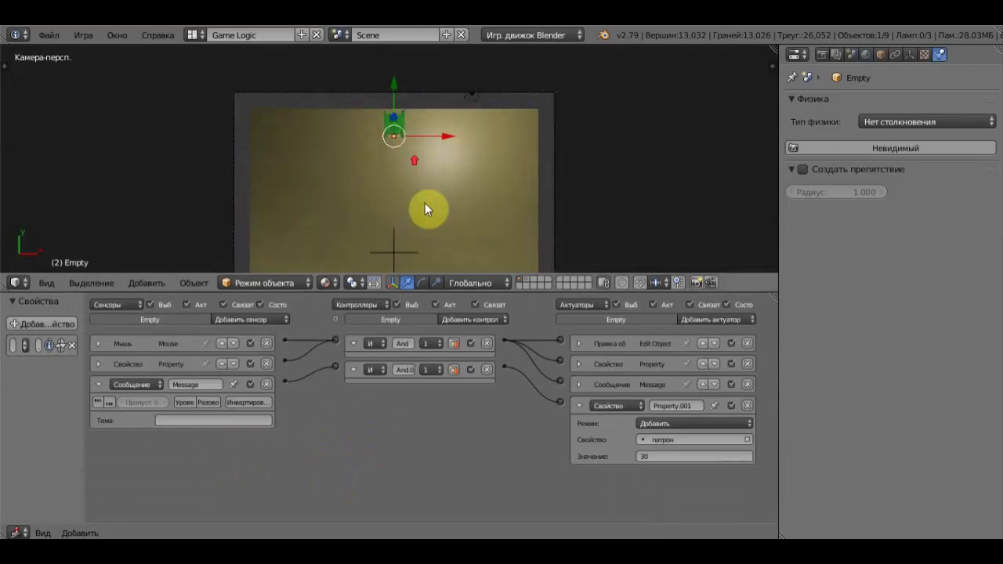
pyautogui.moveTo(429, 275); pyautogui.dragTo(436, 488)
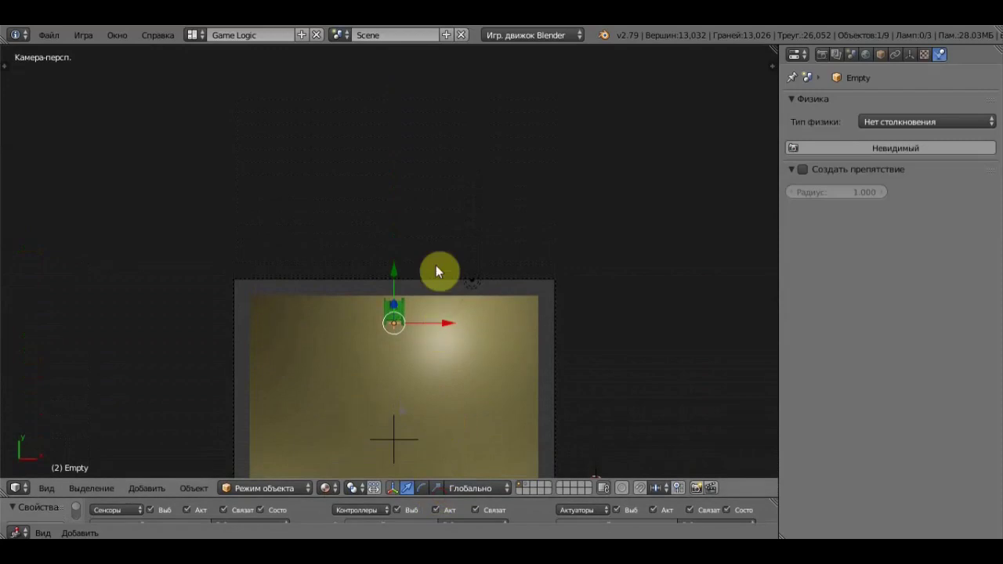
pyautogui.keyDown('shift'); pyautogui.moveTo(578, 322); pyautogui.dragTo(582, 164, button='middle'); pyautogui.keyUp('shift')
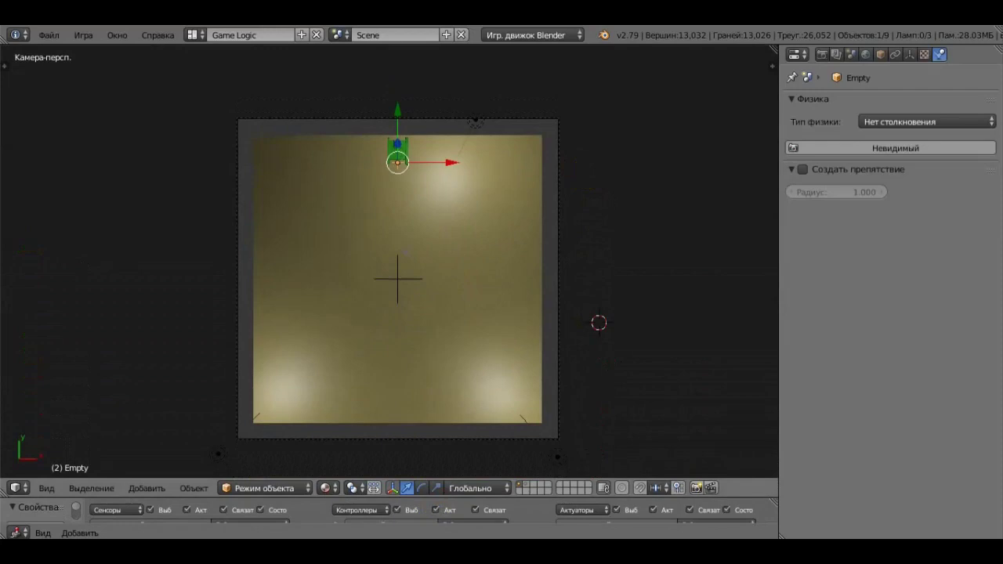
pyautogui.press('p')
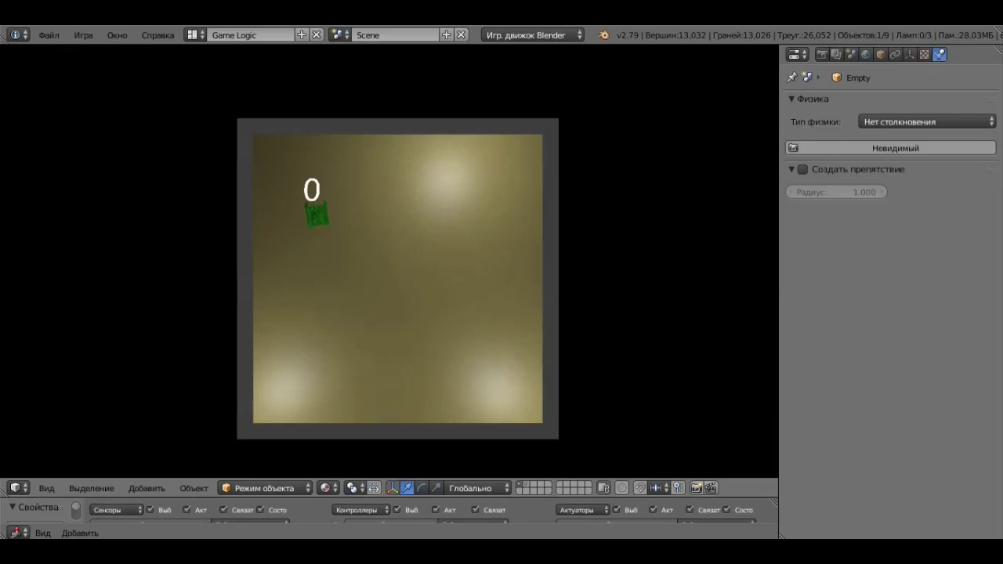
# Step: Stop the game and make the logic editor taller to show its bricks
pyautogui.press('Escape')
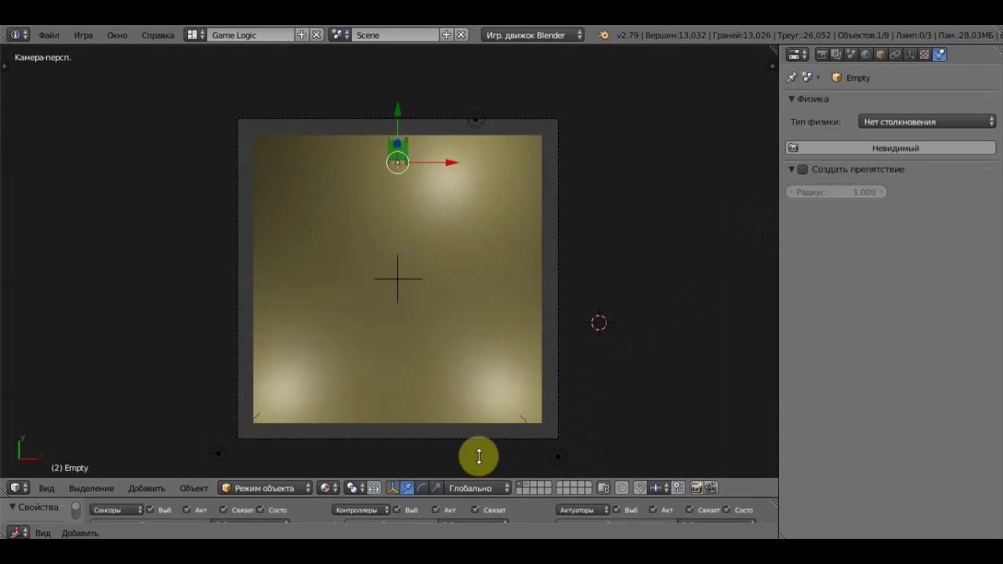
pyautogui.moveTo(476, 479); pyautogui.dragTo(478, 296)
pyautogui.scroll(1, 442, 141)
pyautogui.scroll(3, 438, 132)
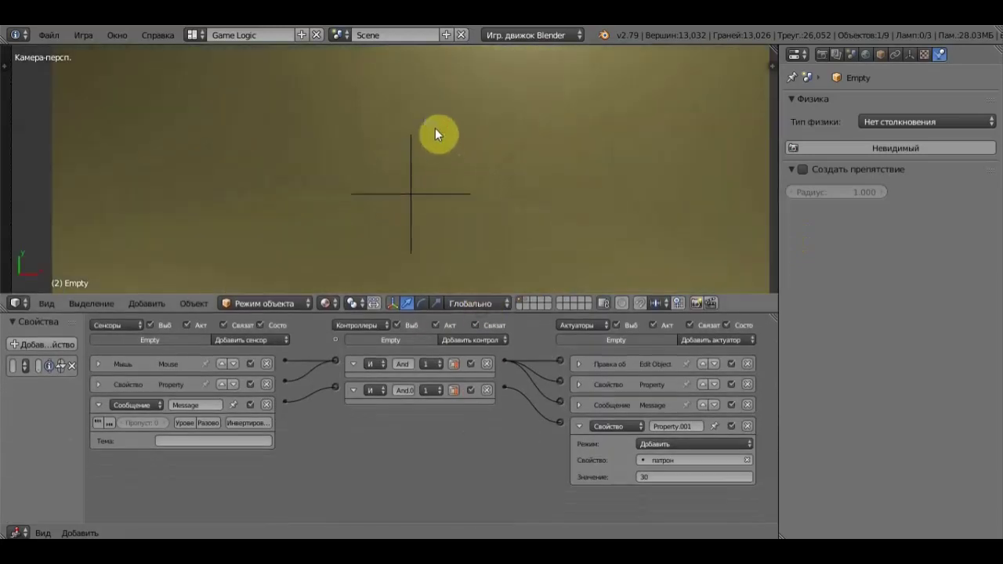
# Step: Duplicate the Куб crate three times, placing Куб.001–Куб.003 left, right and below
pyautogui.rightClick(431, 125)
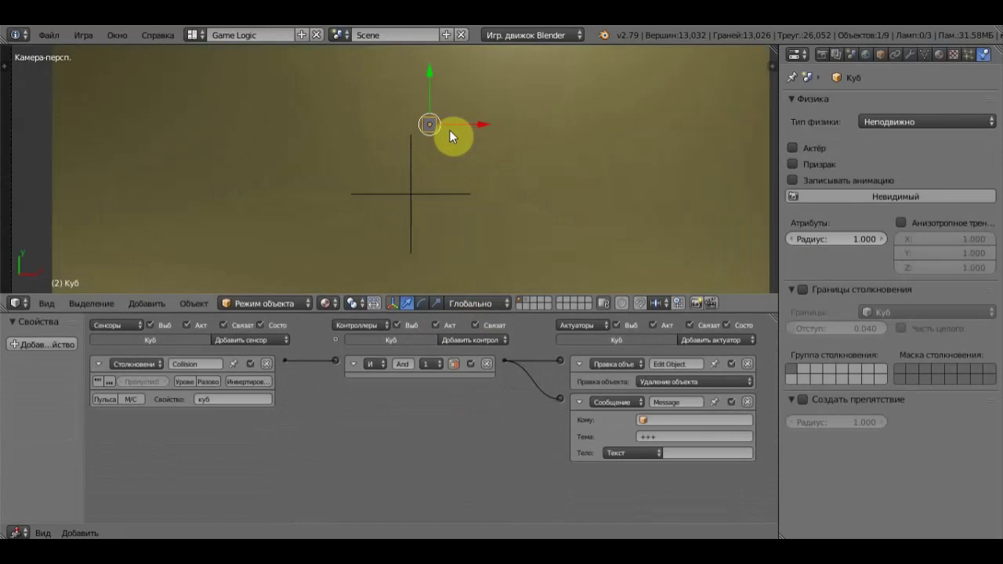
pyautogui.hotkey('shift', 'd')
pyautogui.click(374, 137)
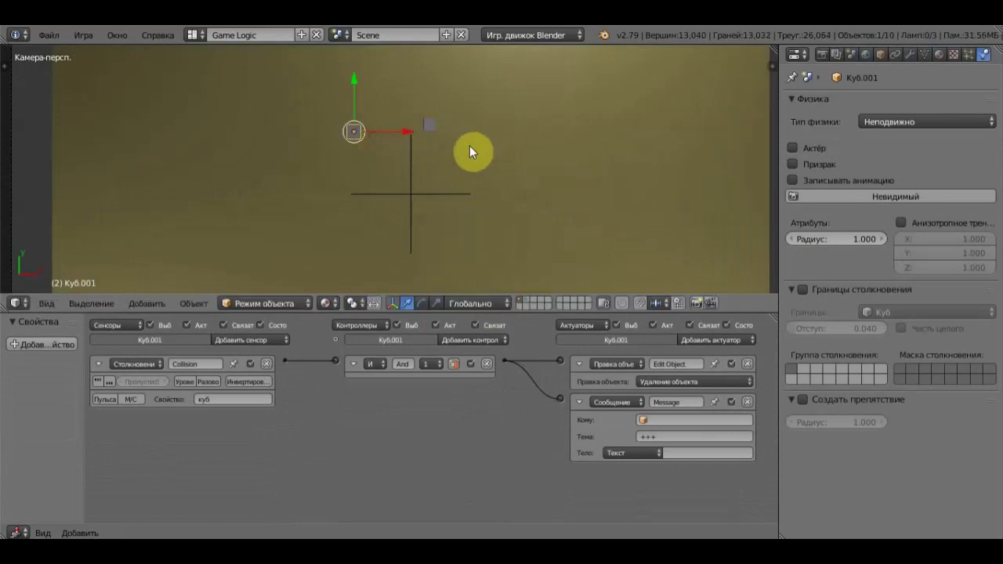
pyautogui.hotkey('shift', 'd')
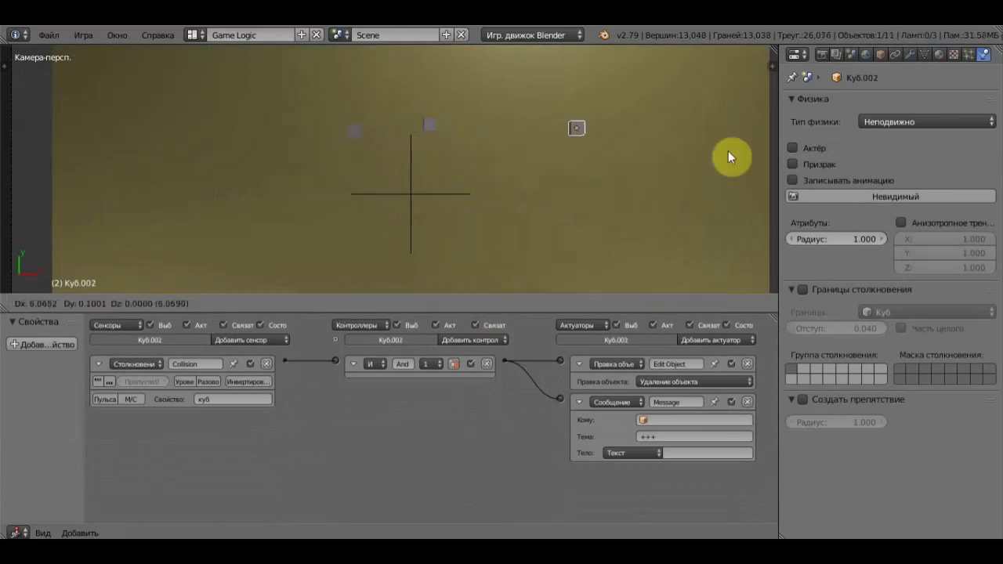
pyautogui.click(740, 155)
pyautogui.hotkey('shift', 'd')
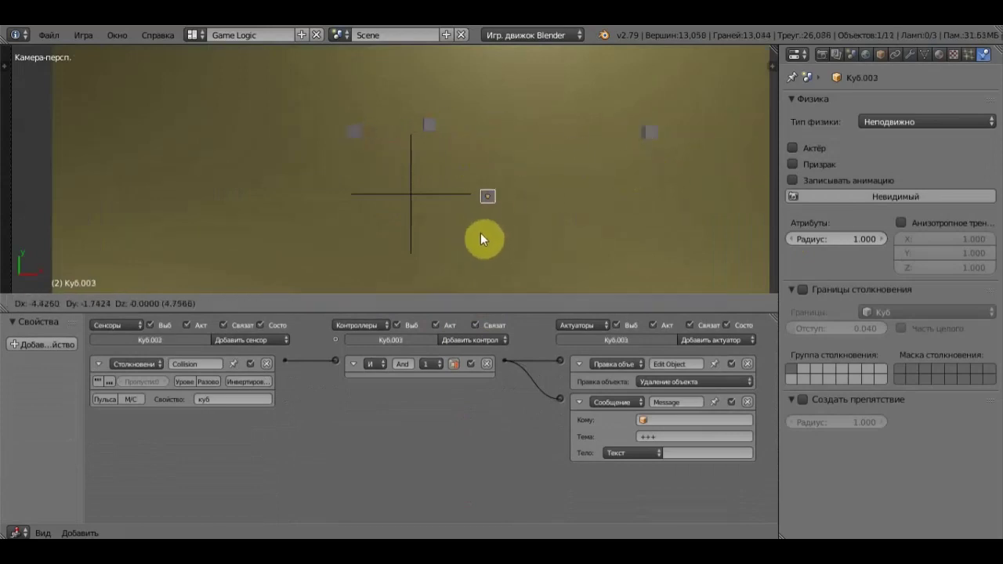
pyautogui.click(480, 233)
pyautogui.scroll(-5, 507, 178)
pyautogui.scroll(-2, 507, 172)
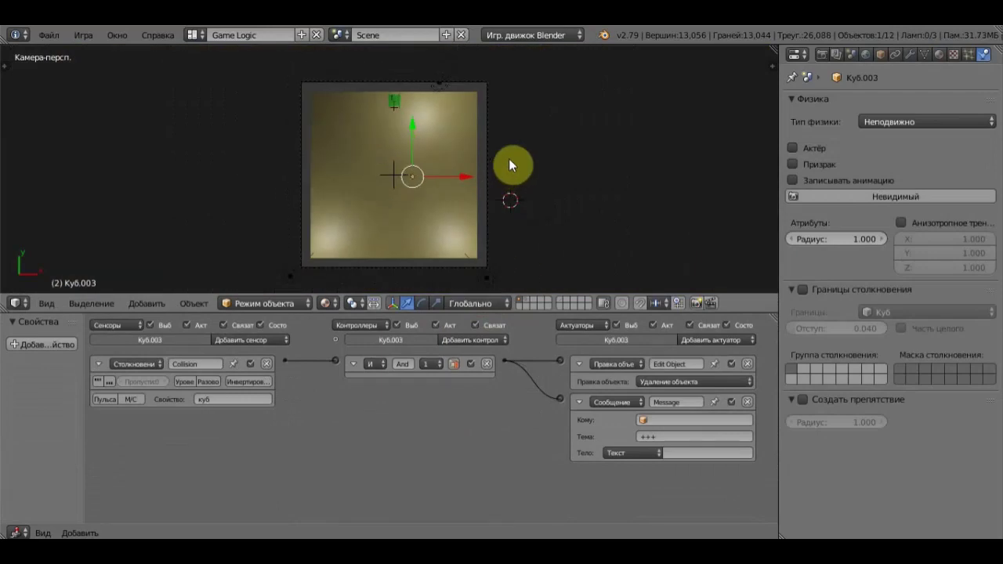
pyautogui.press('p')
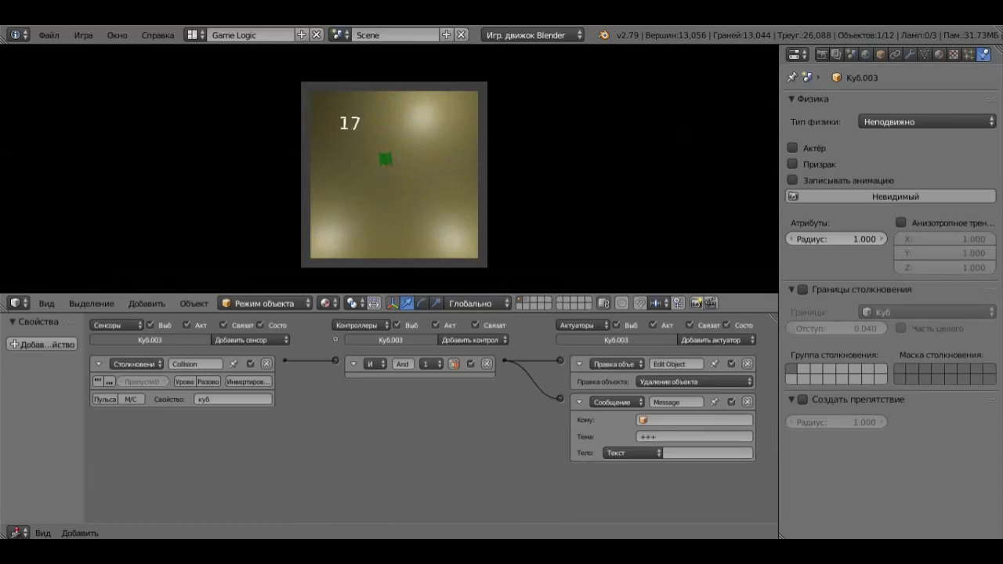
pyautogui.press('Right')
pyautogui.press('Escape')
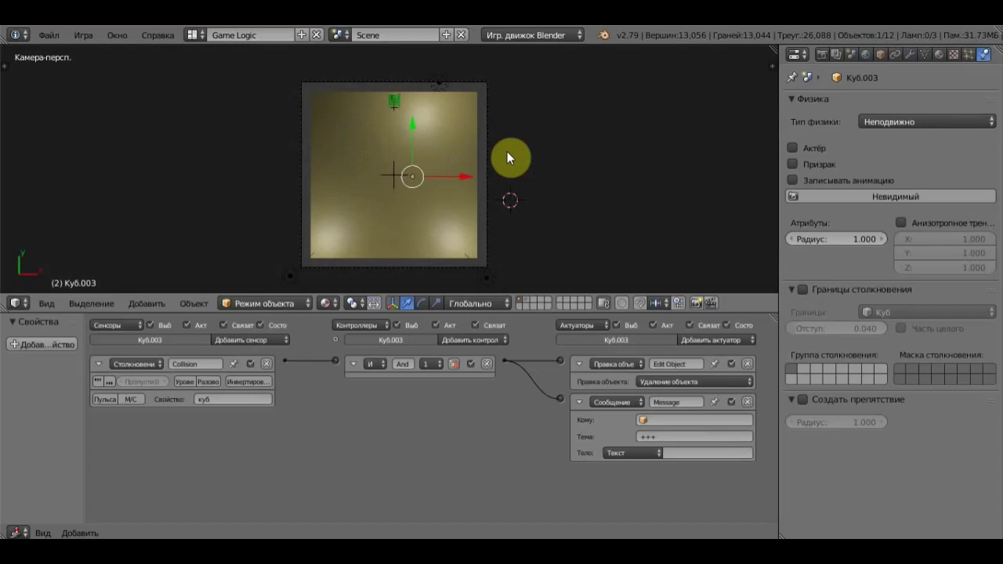
# Step: Enlarge the 3D view, frame the whole arena, then briefly test-run the game
pyautogui.moveTo(510, 312); pyautogui.dragTo(510, 487)
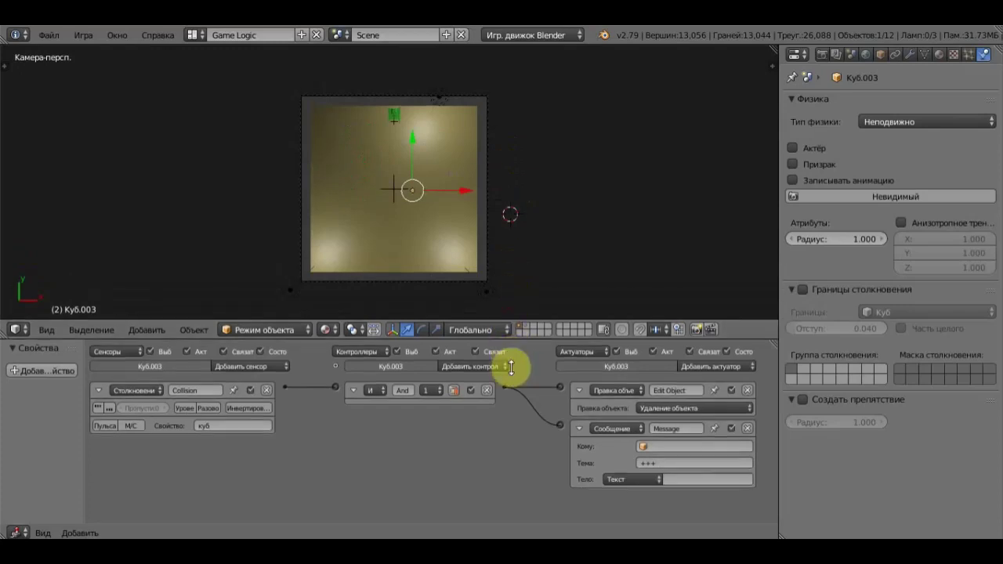
pyautogui.scroll(3, 513, 359)
pyautogui.scroll(3, 513, 359)
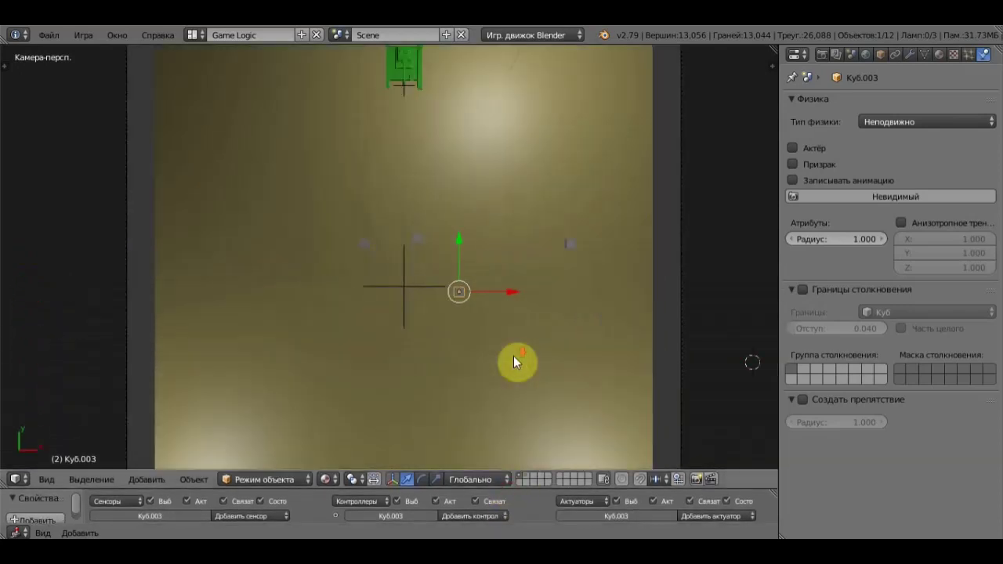
pyautogui.scroll(-2, 513, 359)
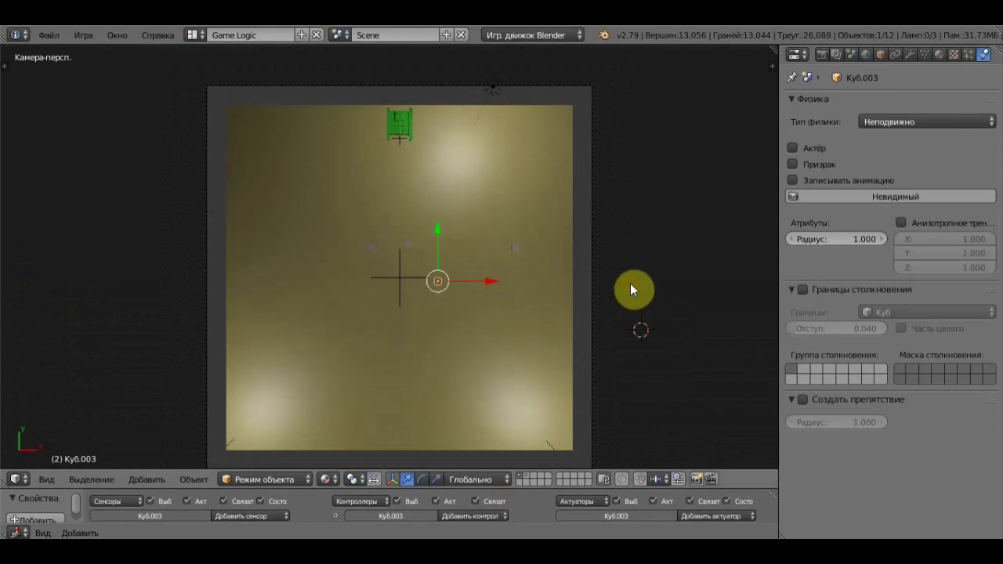
pyautogui.keyDown('shift'); pyautogui.moveTo(627, 289); pyautogui.dragTo(628, 270, button='middle'); pyautogui.keyUp('shift')
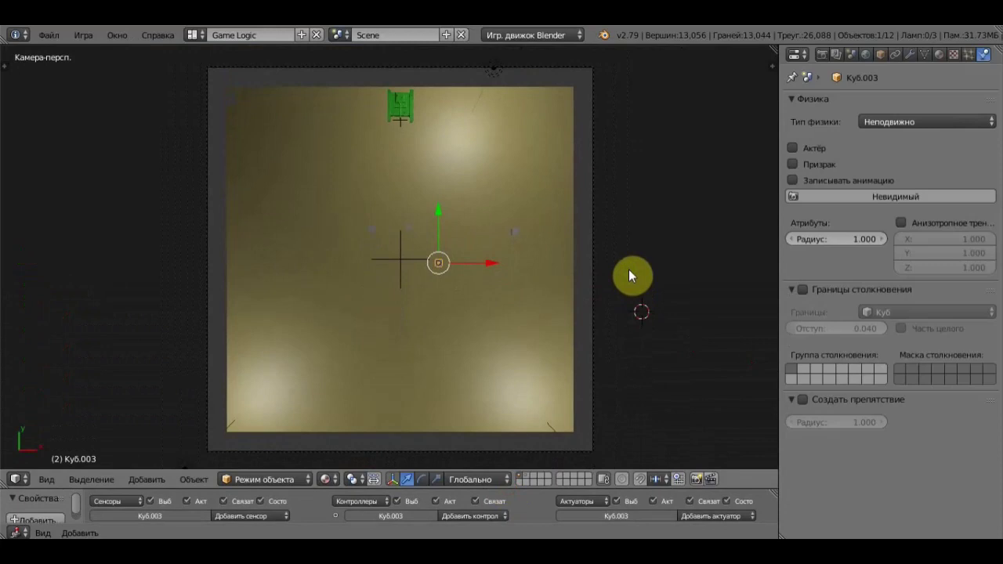
pyautogui.press('p')
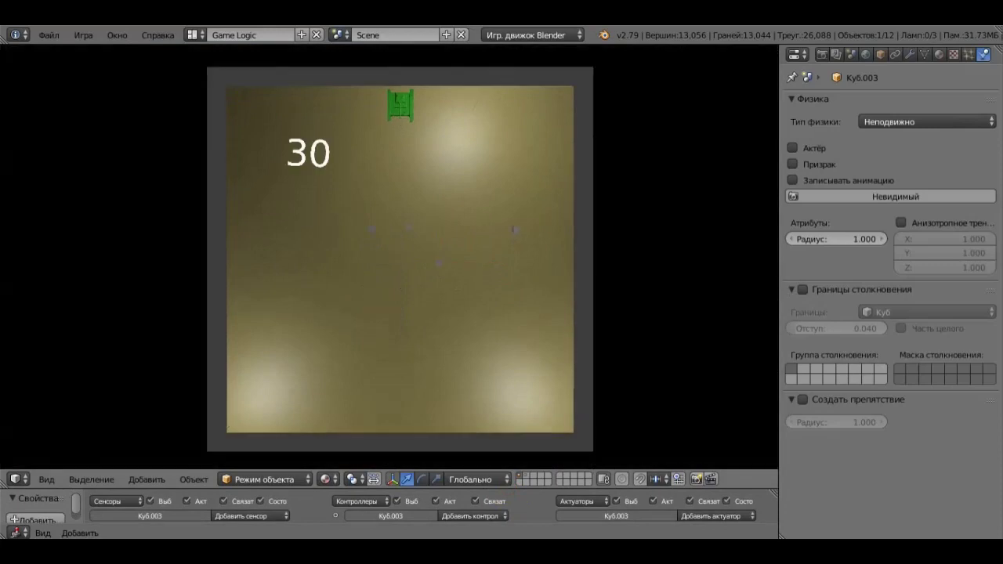
pyautogui.press('Escape')
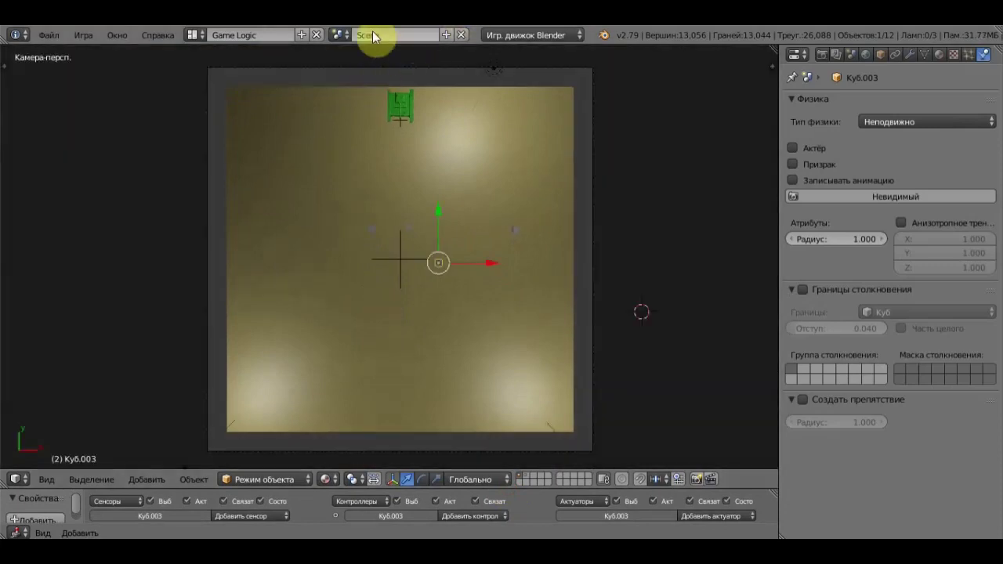
# Step: Switch to the Сцена overlay scene and scale the 30 counter text up about 1.43×
pyautogui.click(339, 35)
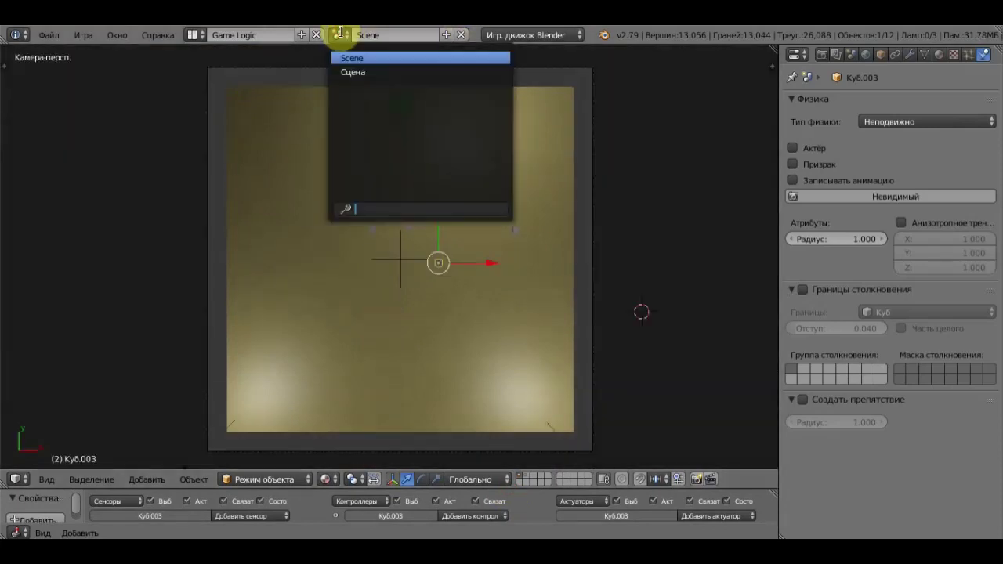
pyautogui.click(367, 75)
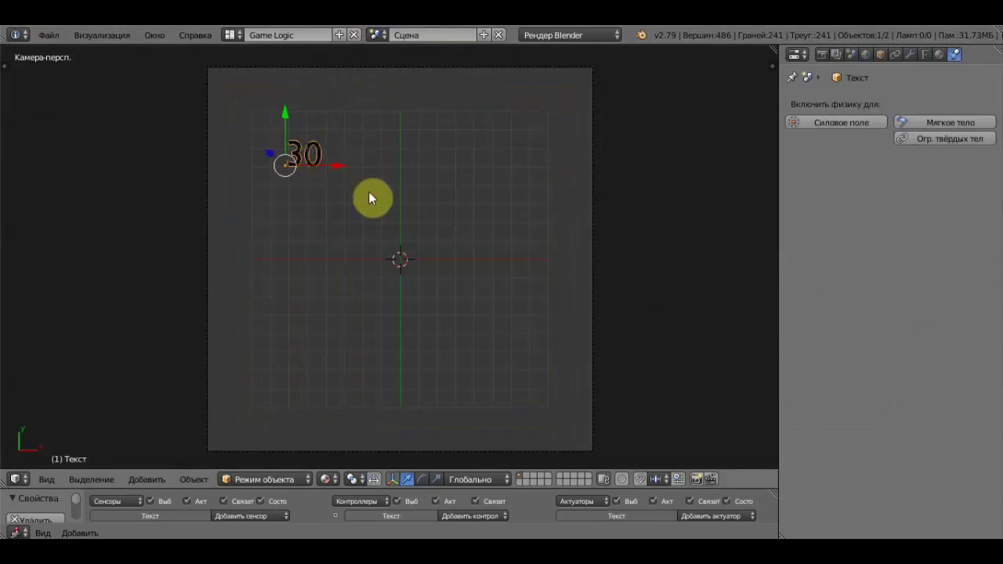
pyautogui.press('s')
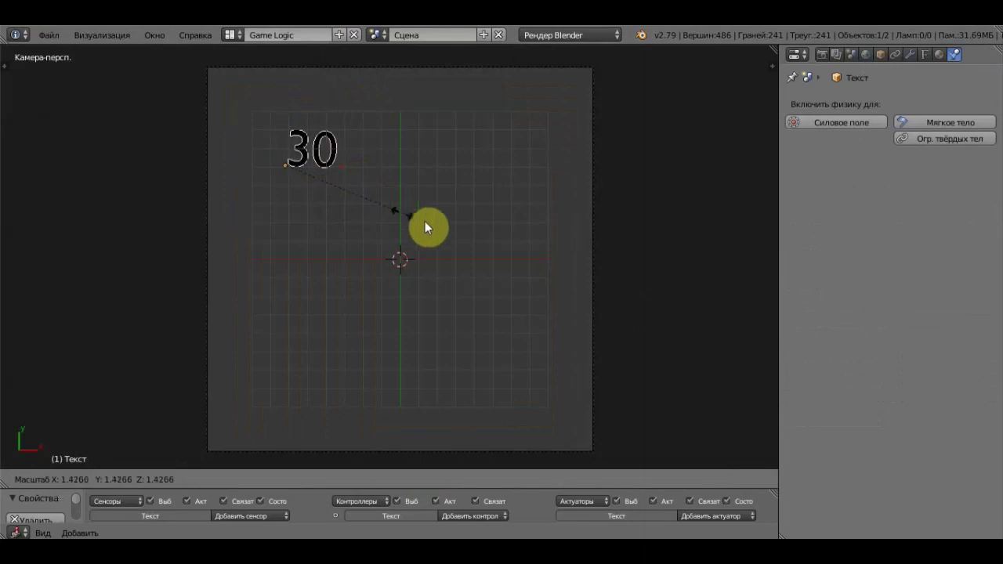
pyautogui.click(438, 222)
# Step: Move the counter text left, then straight up to the top-left corner
pyautogui.press('g')
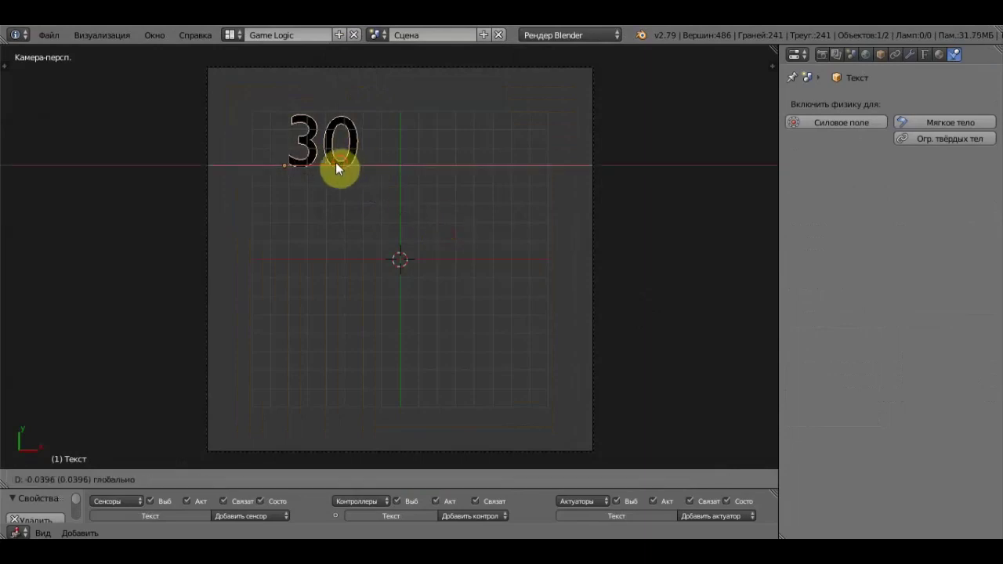
pyautogui.click(281, 159)
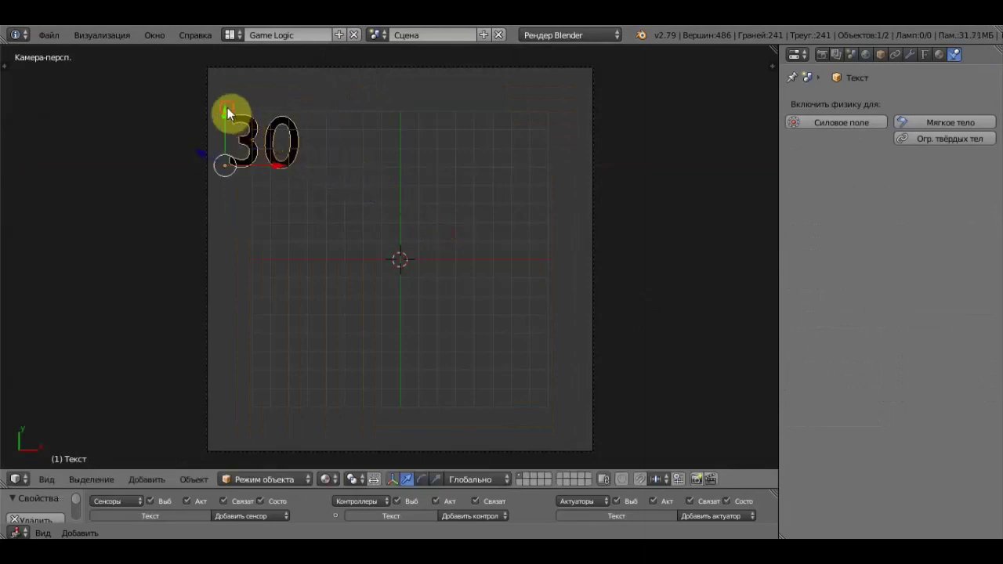
pyautogui.press('g')
pyautogui.press('y')
pyautogui.click(221, 73)
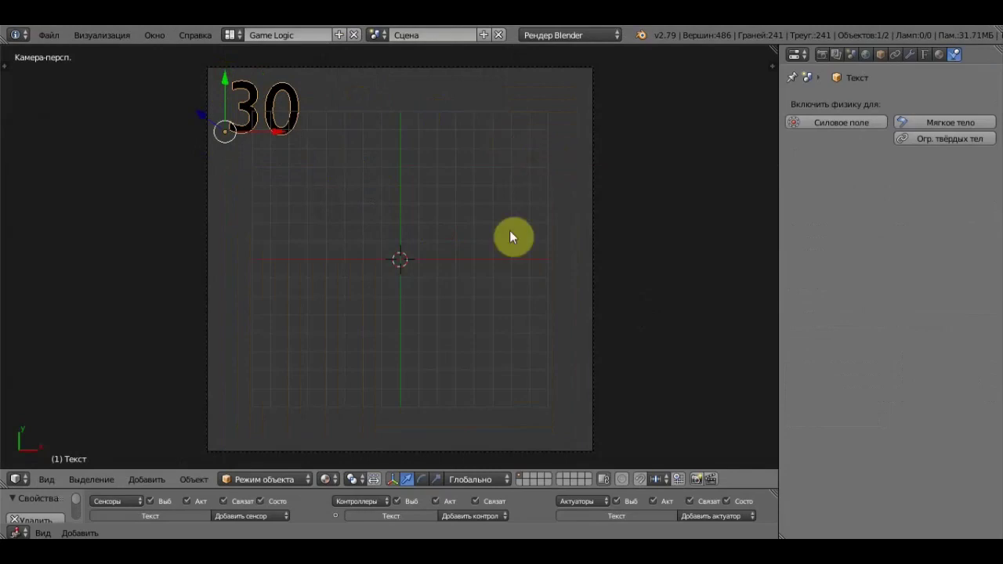
# Step: Give the counter text a new material with a red diffuse colour
pyautogui.click(937, 55)
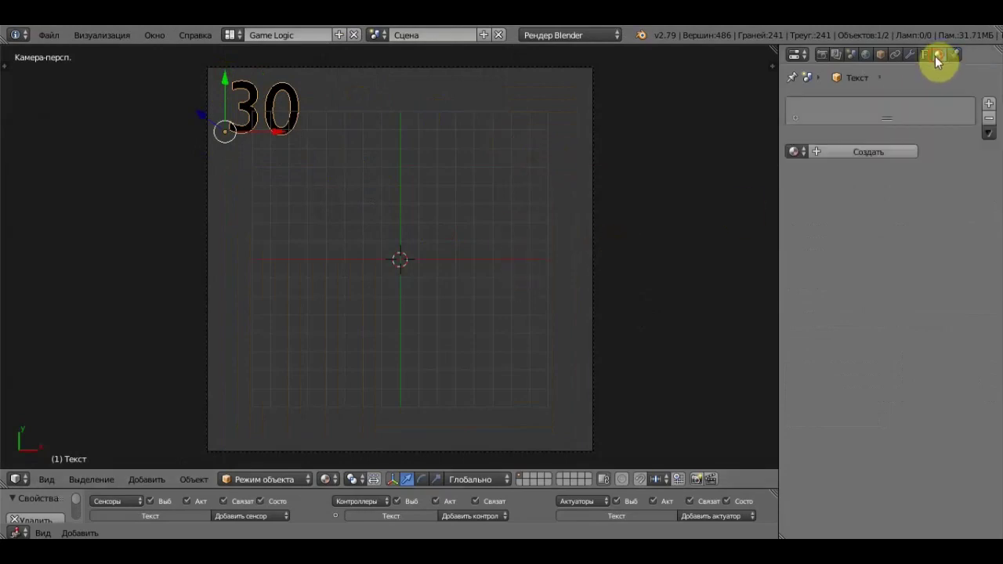
pyautogui.click(869, 151)
pyautogui.click(829, 331)
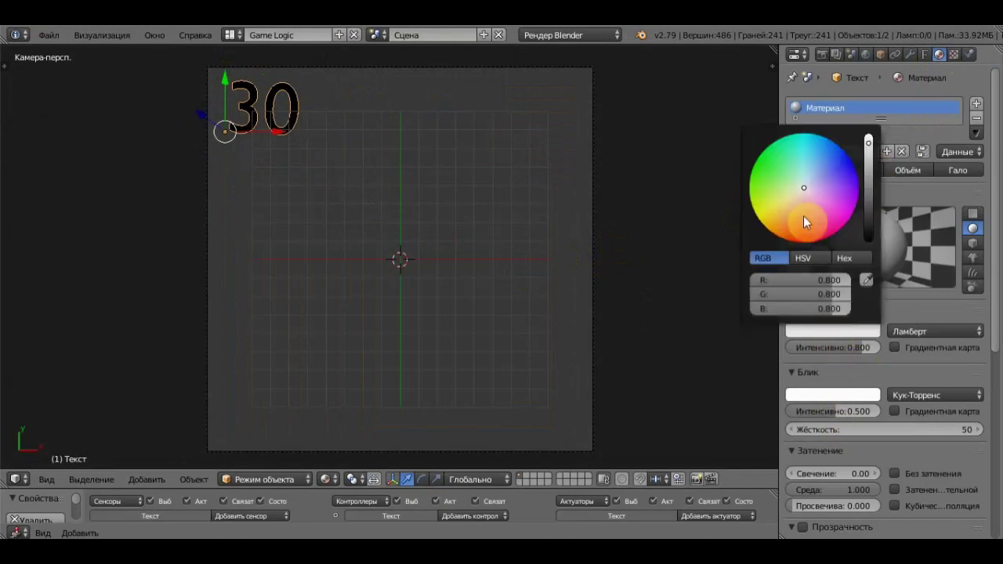
pyautogui.click(803, 228)
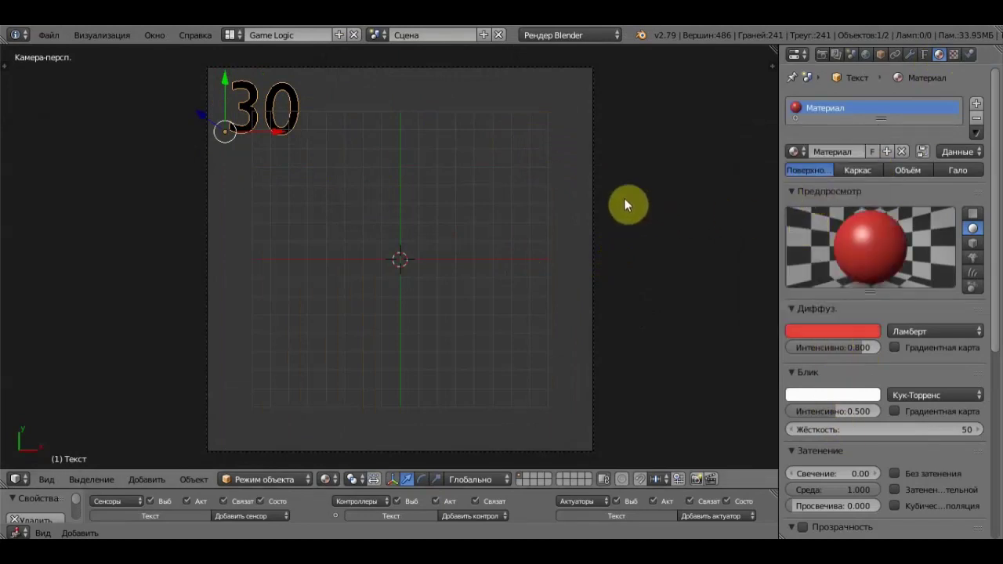
# Step: Return to the main Scene and test-run the game to view the counter
pyautogui.click(376, 35)
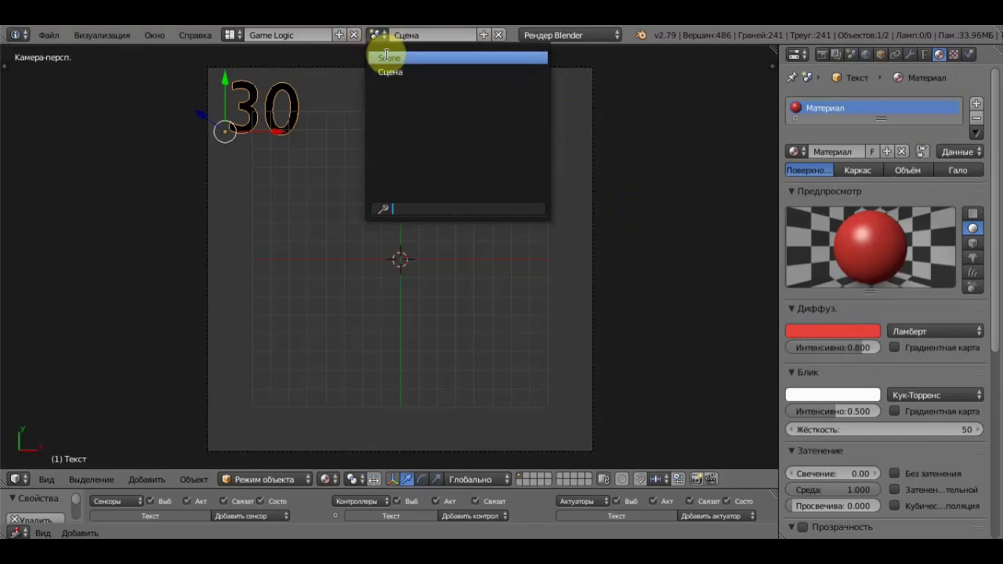
pyautogui.click(386, 57)
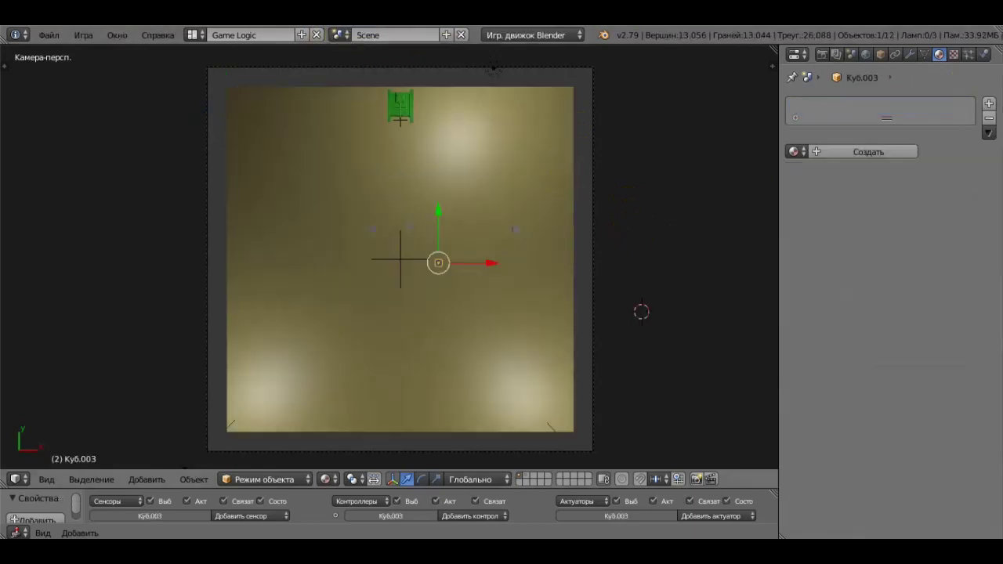
pyautogui.press('p')
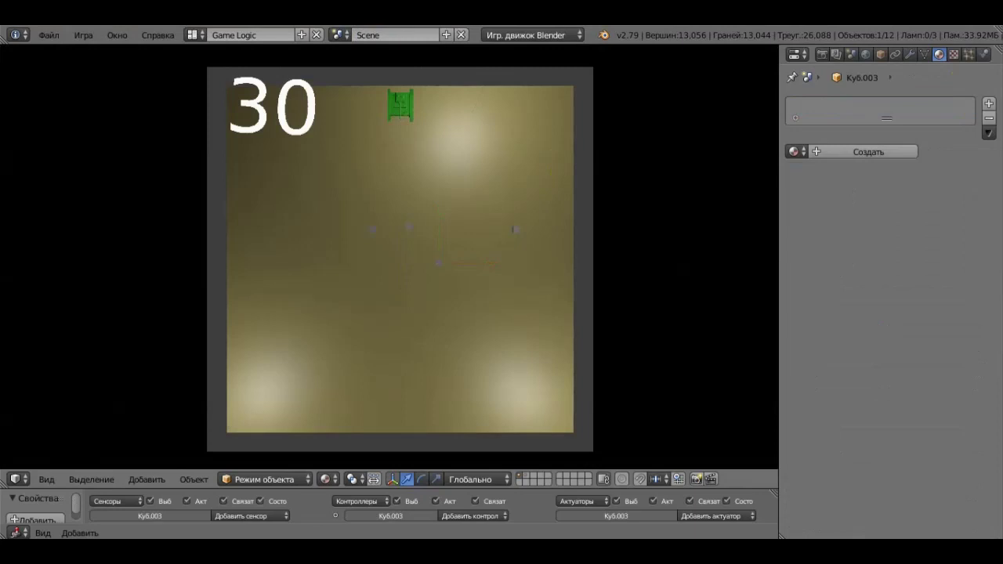
pyautogui.press('Escape')
# Step: Switch to scene Сцена and toggle the counter text into Edit Mode and back to Object Mode
pyautogui.click(341, 35)
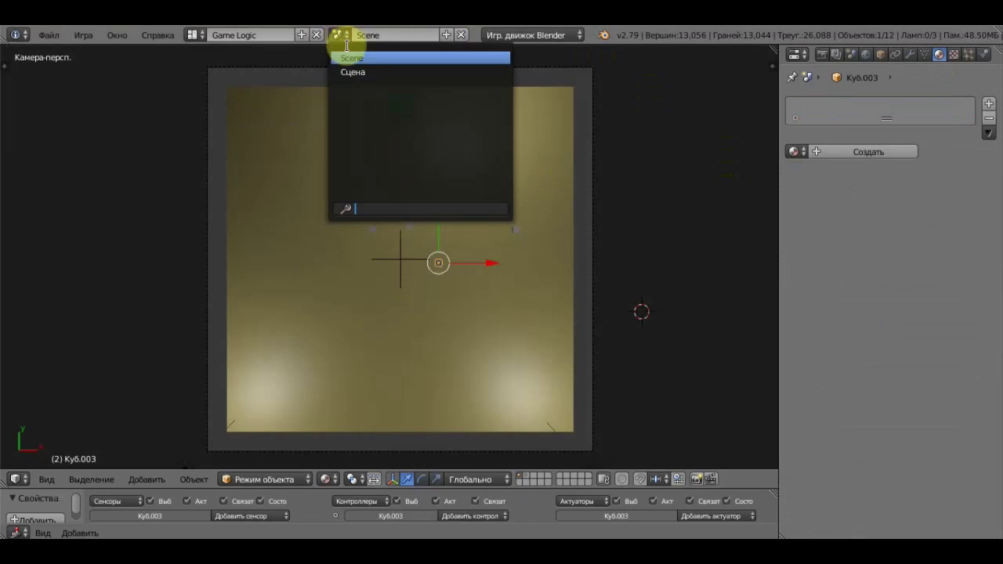
pyautogui.click(353, 72)
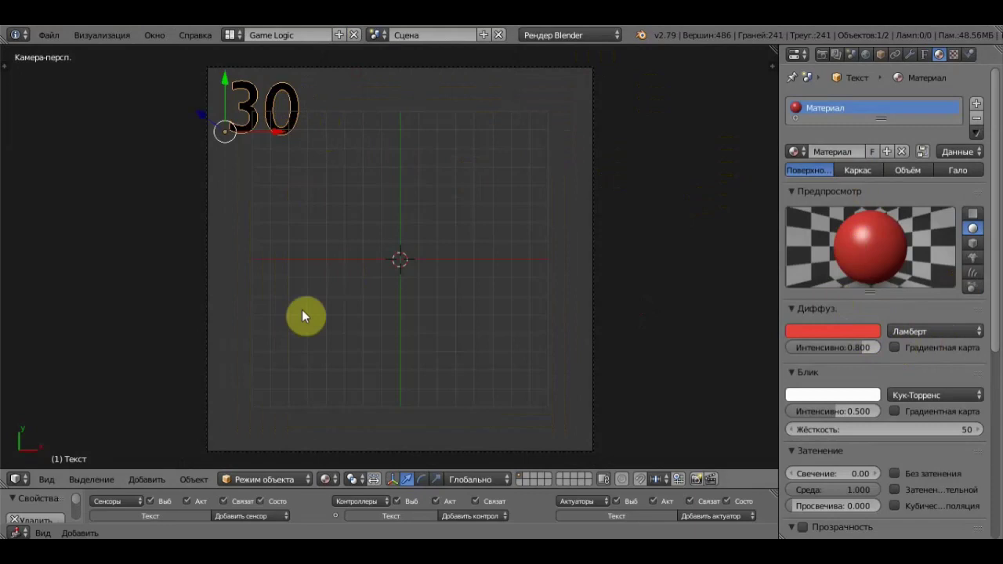
pyautogui.click(296, 479)
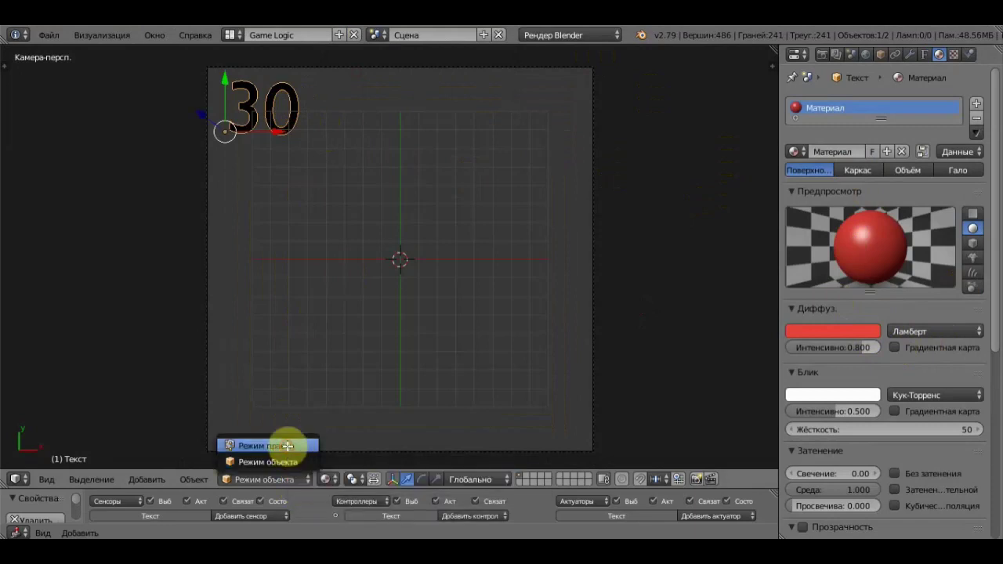
pyautogui.click(288, 448)
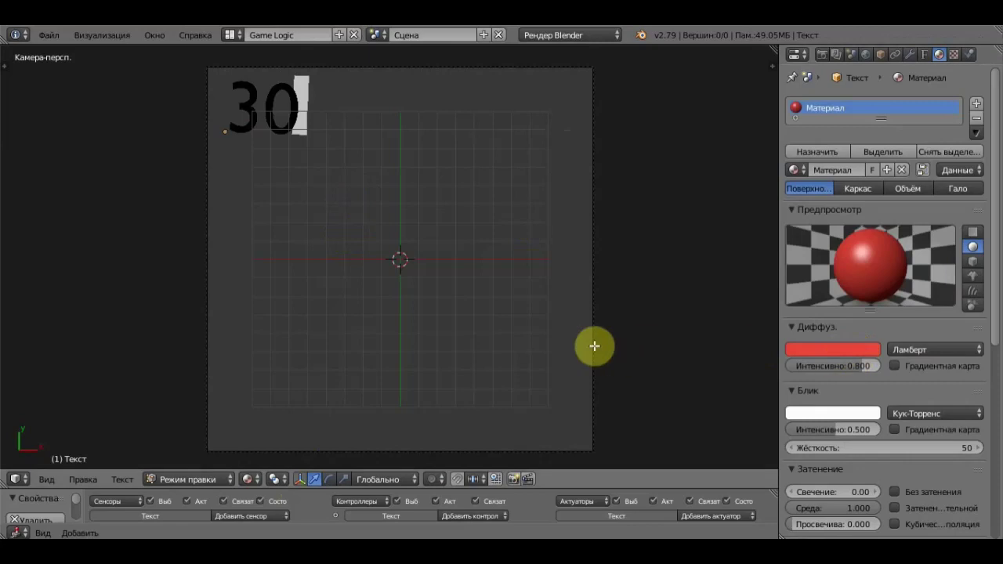
pyautogui.click(216, 483)
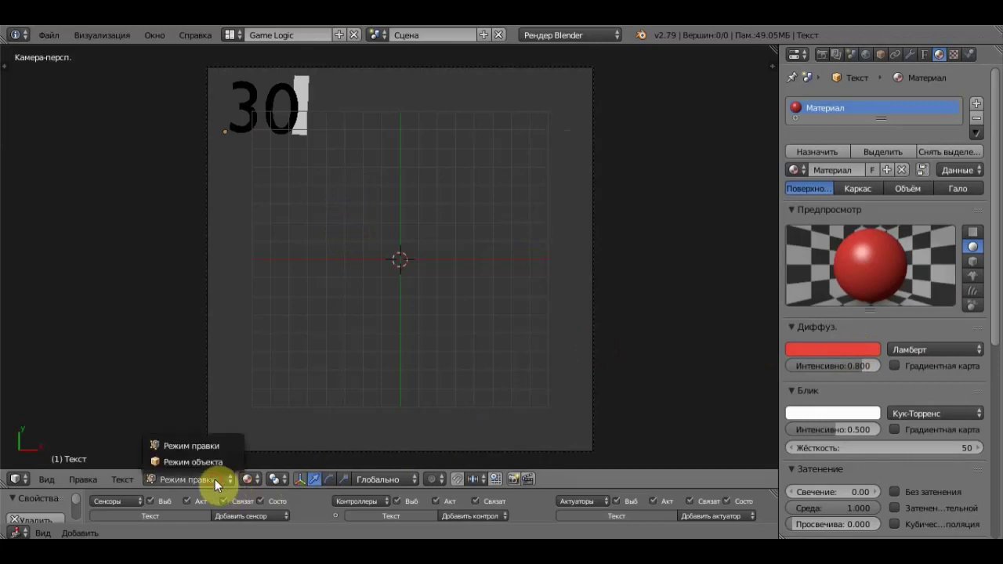
pyautogui.click(188, 463)
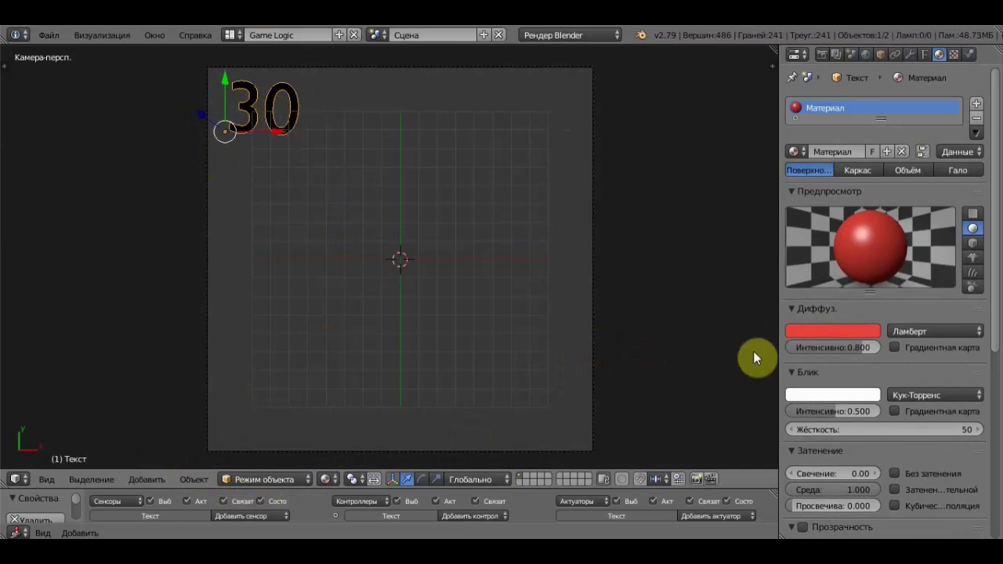
# Step: Set the material's specular colour to red, keeping the Lambert diffuse shader
pyautogui.click(847, 395)
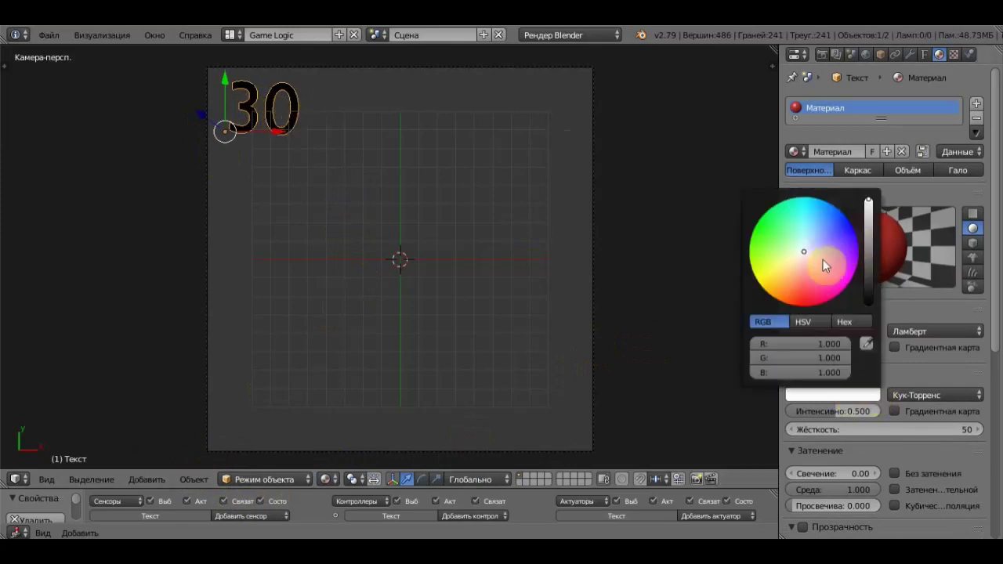
pyautogui.click(799, 297)
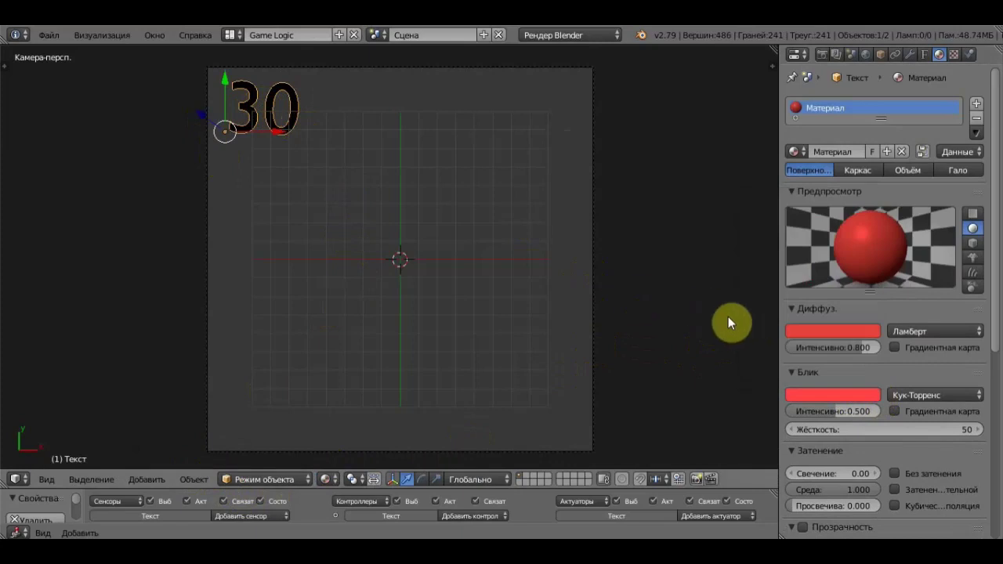
pyautogui.click(959, 330)
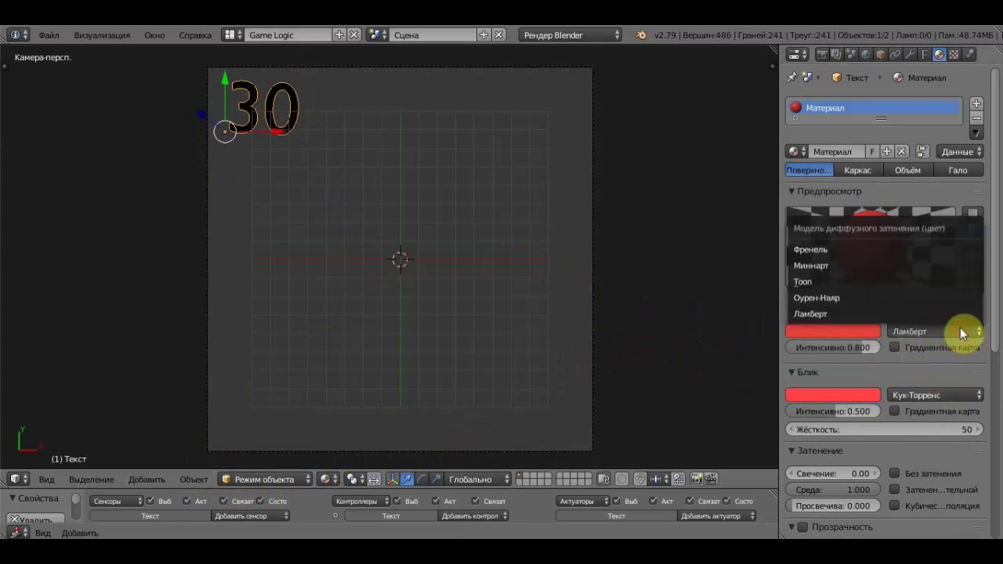
pyautogui.click(960, 327)
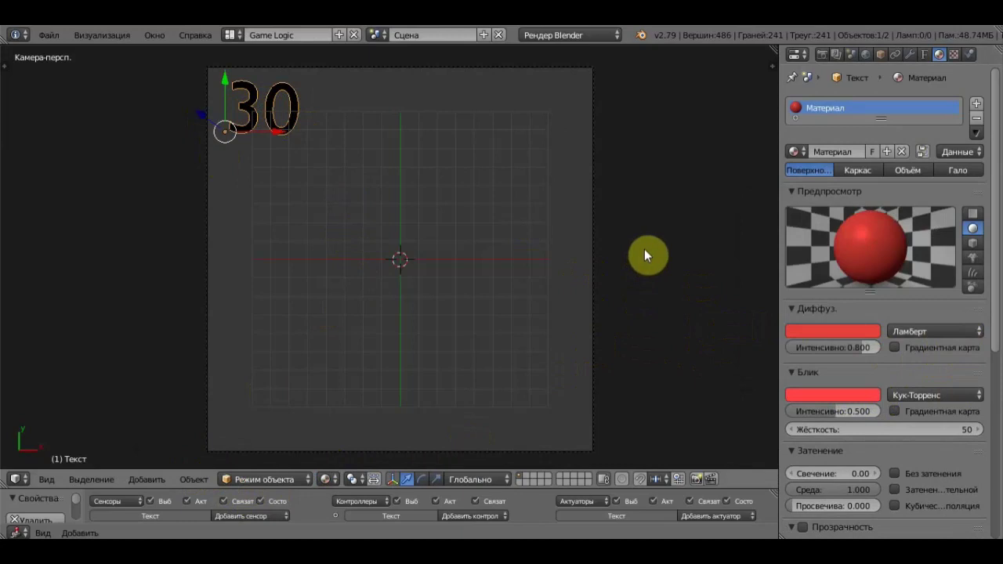
pyautogui.click(377, 34)
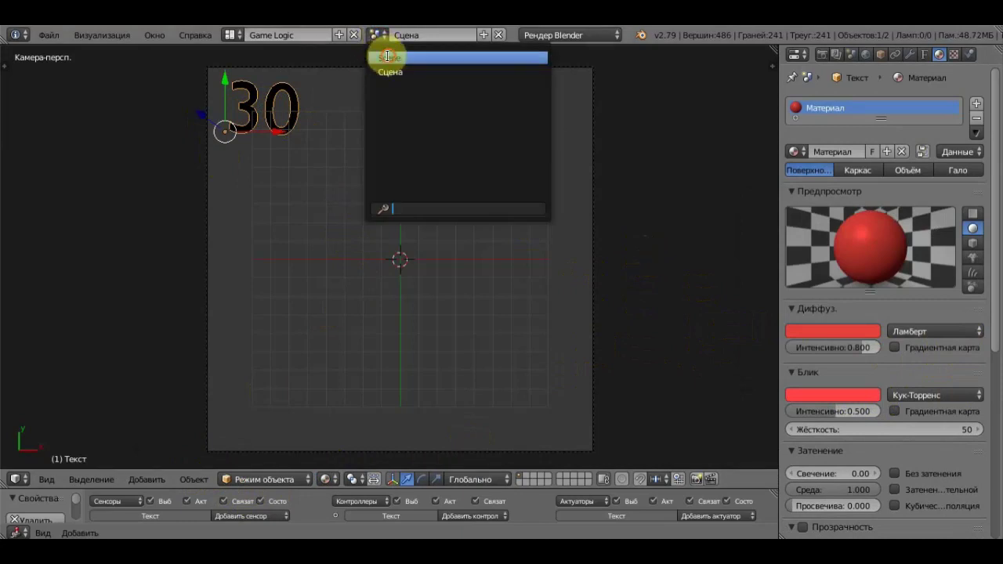
# Step: Start the game in Scene, drive the tank, and back into a crate to refill ammo to 30
pyautogui.click(446, 104)
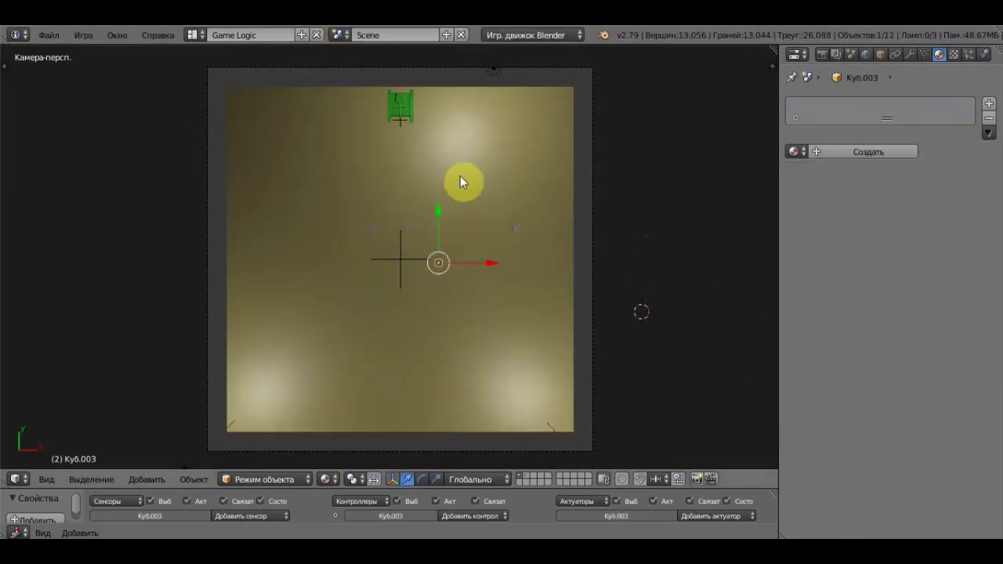
pyautogui.press('p')
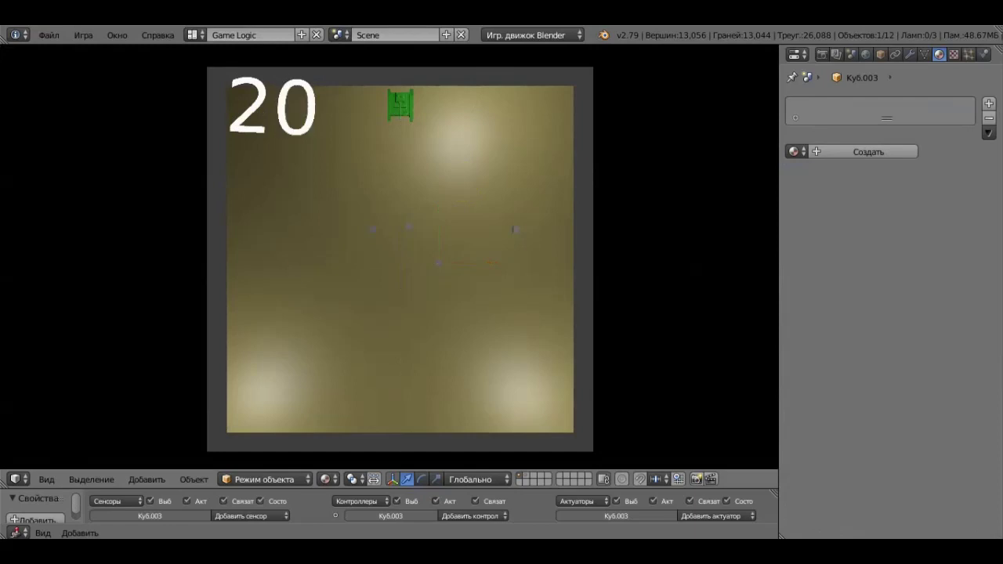
pyautogui.press('Down')
pyautogui.press('Left')
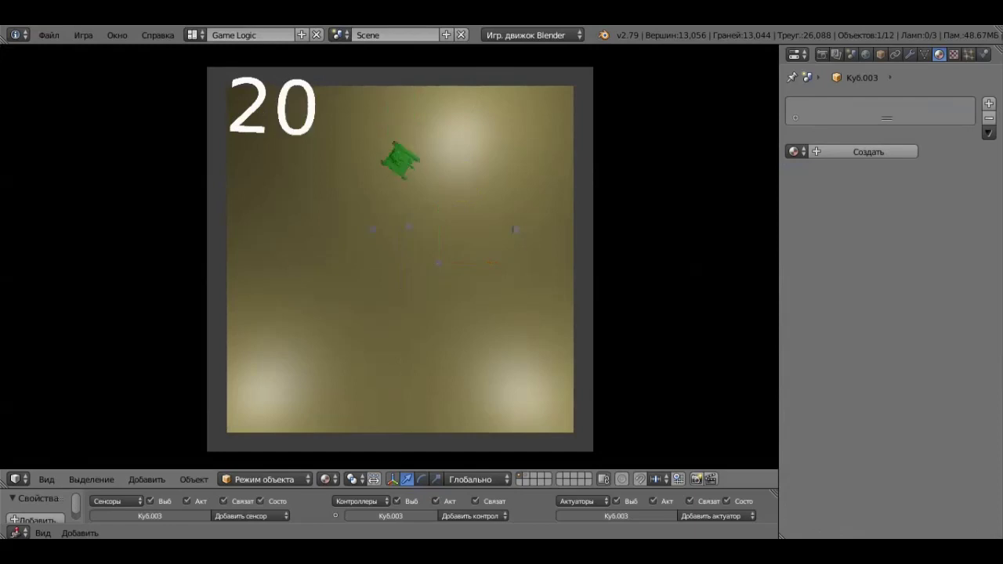
pyautogui.press('Down')
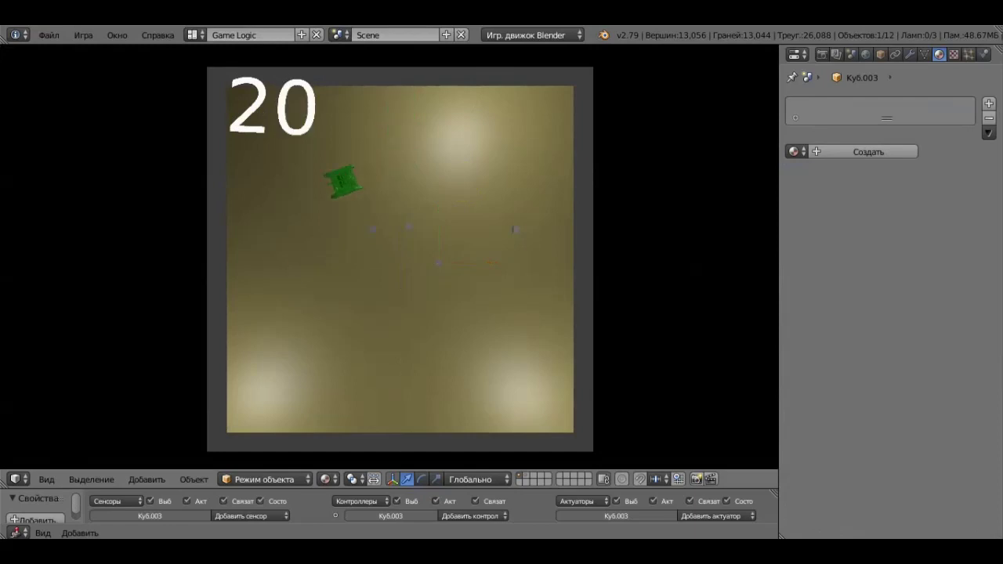
pyautogui.press('Down')
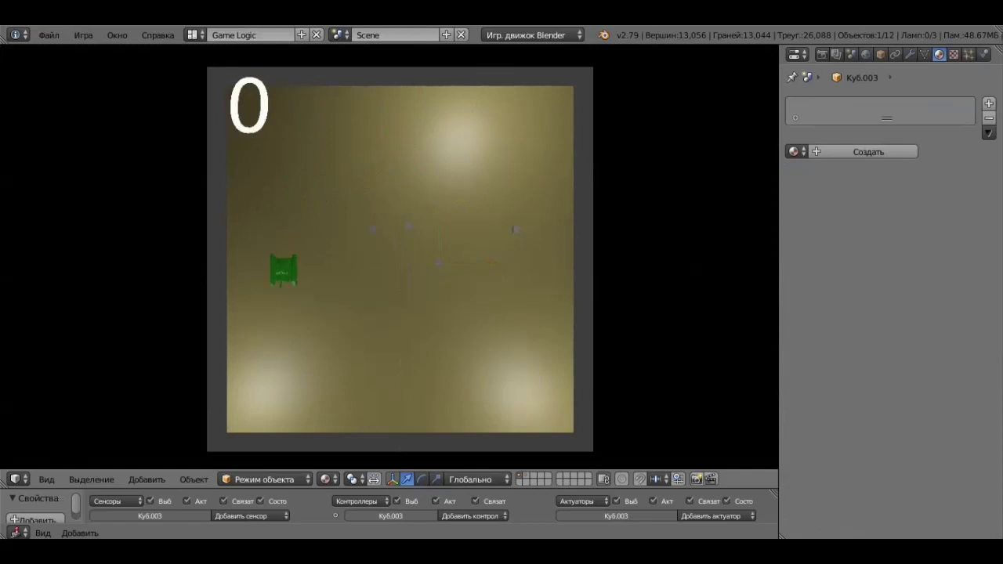
pyautogui.press('Right')
pyautogui.press('Up')
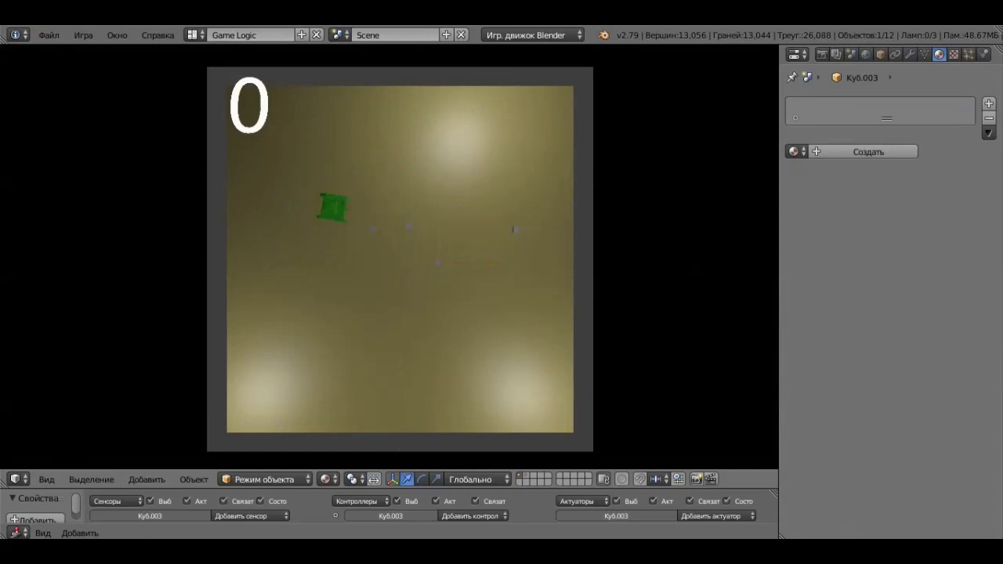
pyautogui.press('Down')
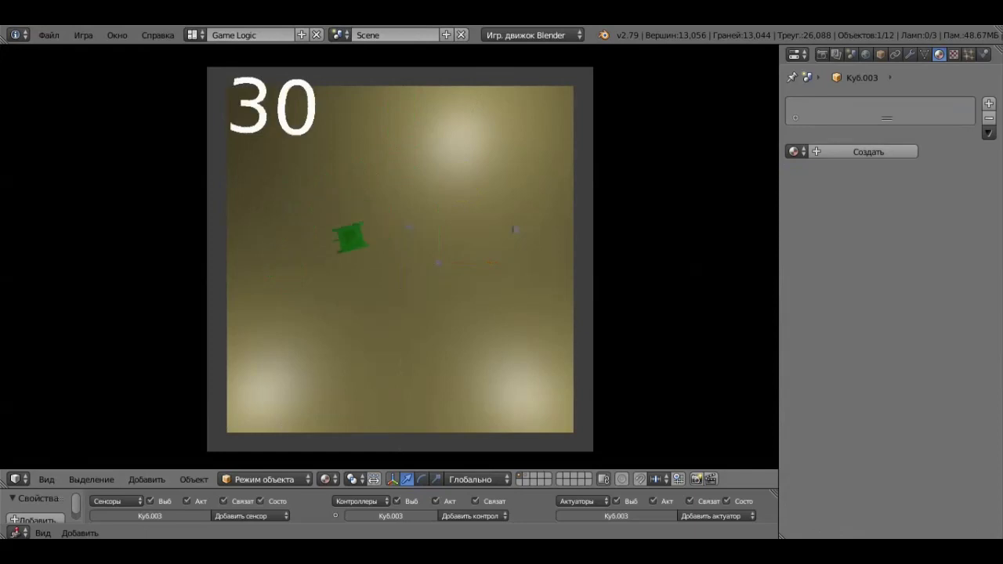
# Step: Keep steering the tank around the arena with the arrow keys
pyautogui.press('Down')
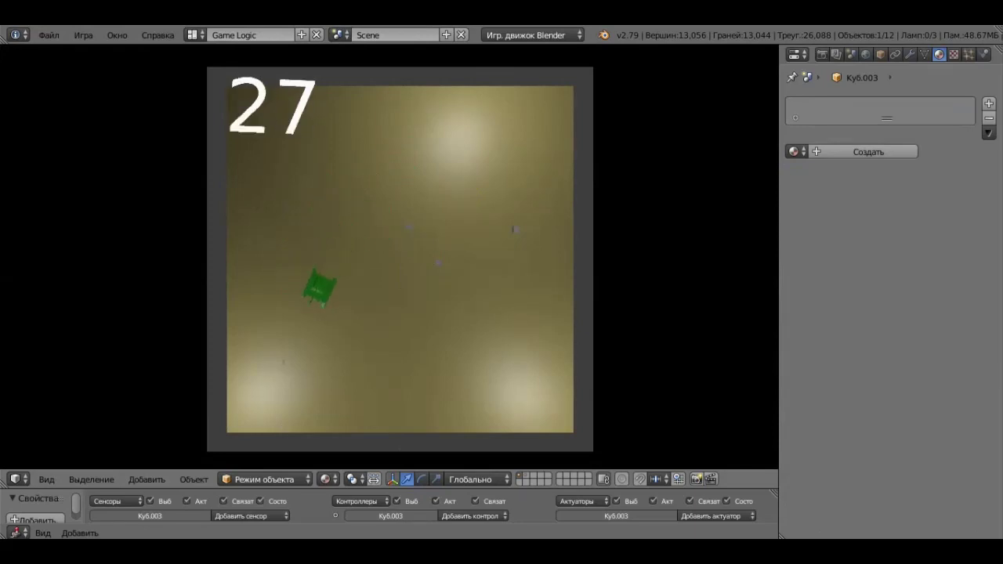
pyautogui.press('Down')
pyautogui.press('Up')
pyautogui.press('Left')
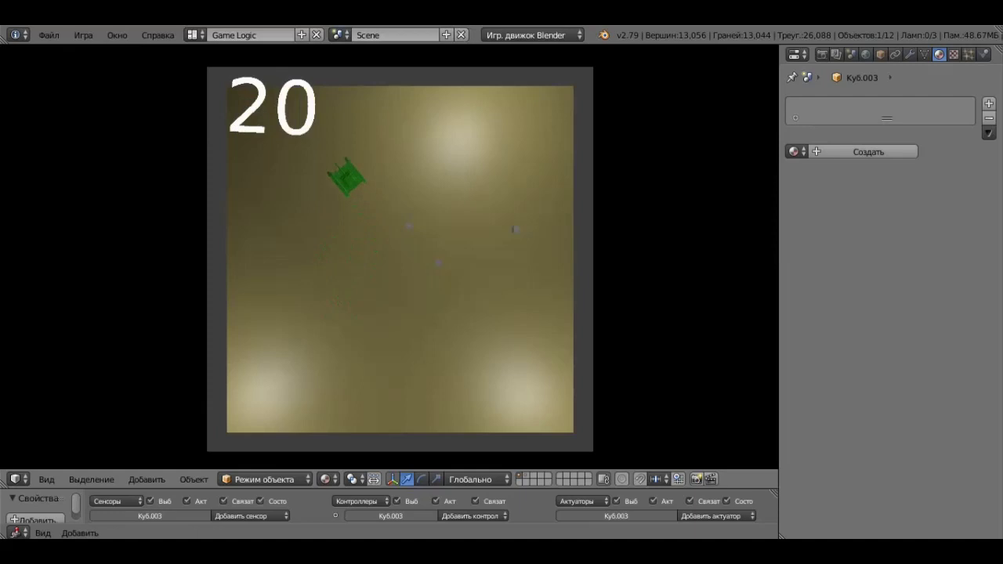
pyautogui.press('Right')
pyautogui.press('Left')
pyautogui.press('Down')
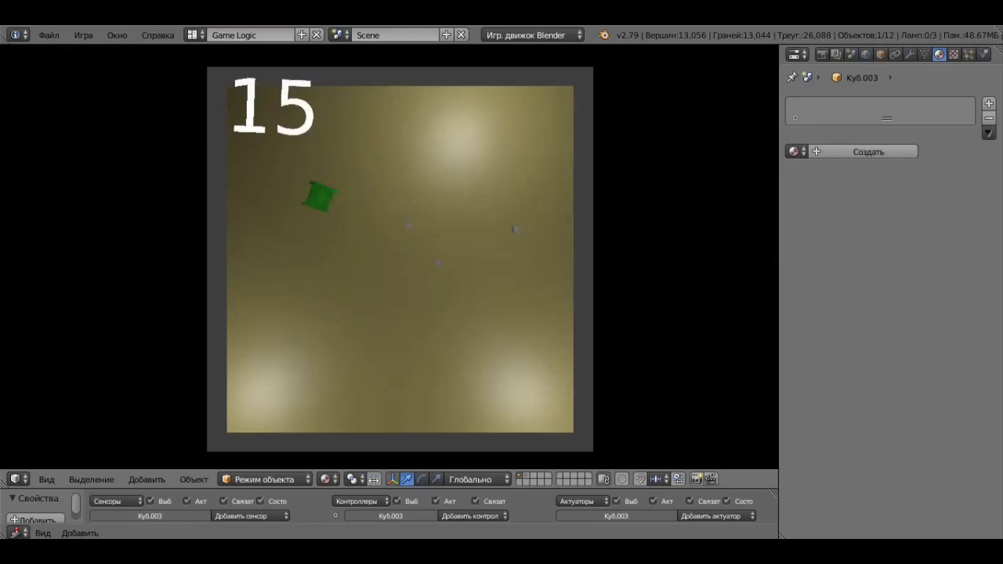
pyautogui.press('Right')
pyautogui.press('Down')
pyautogui.press('Up')
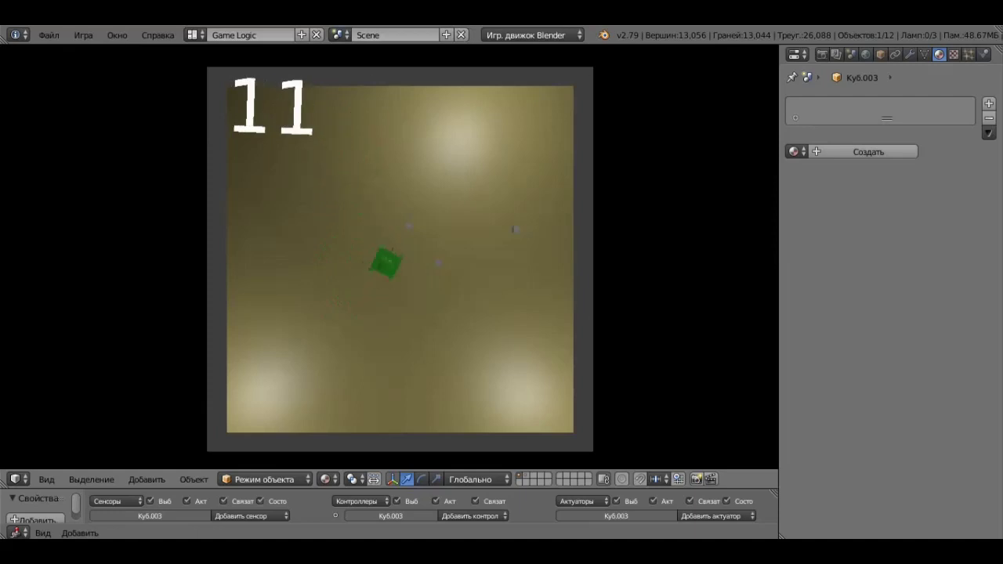
pyautogui.press('Up')
pyautogui.press('Right')
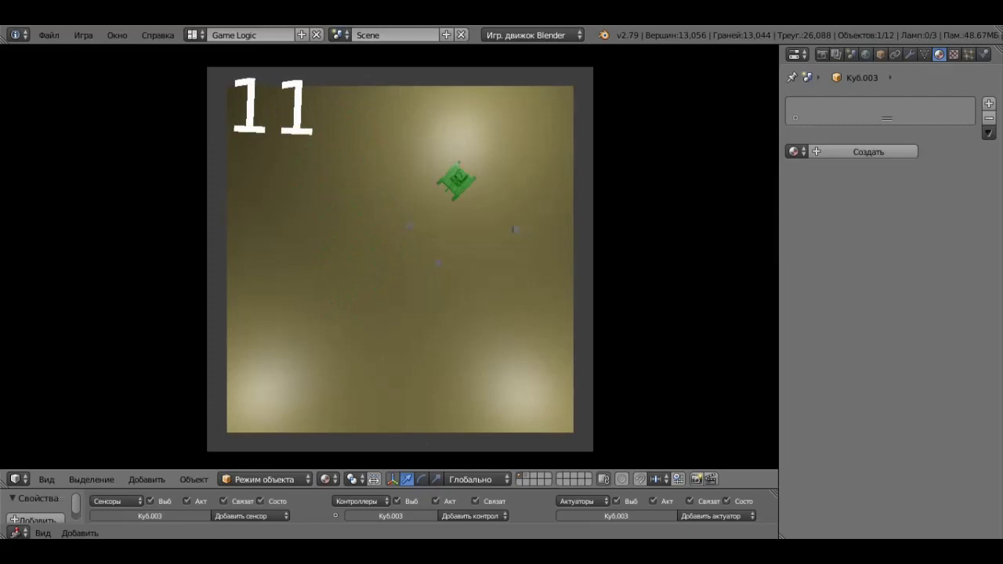
pyautogui.press('Down')
pyautogui.press('Down')
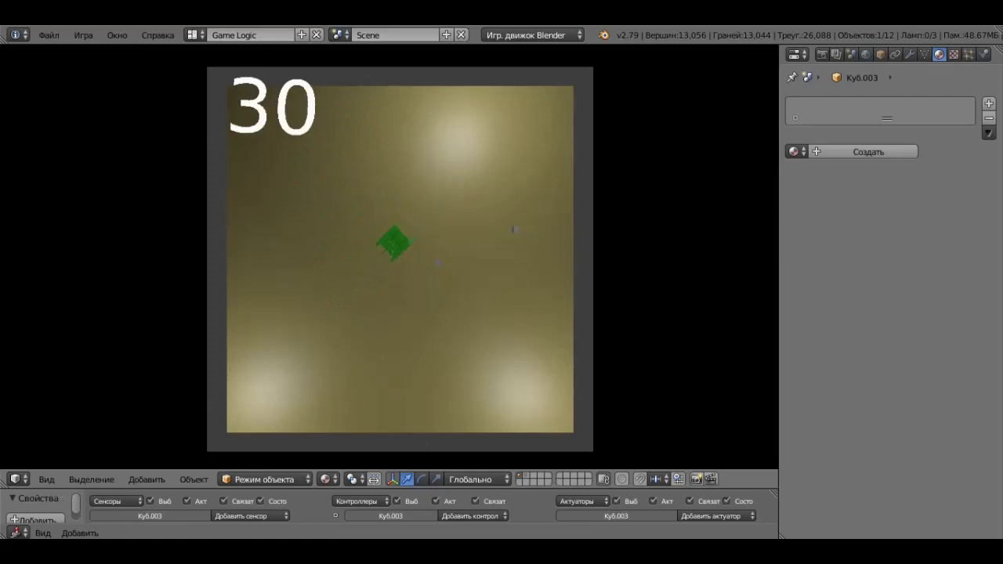